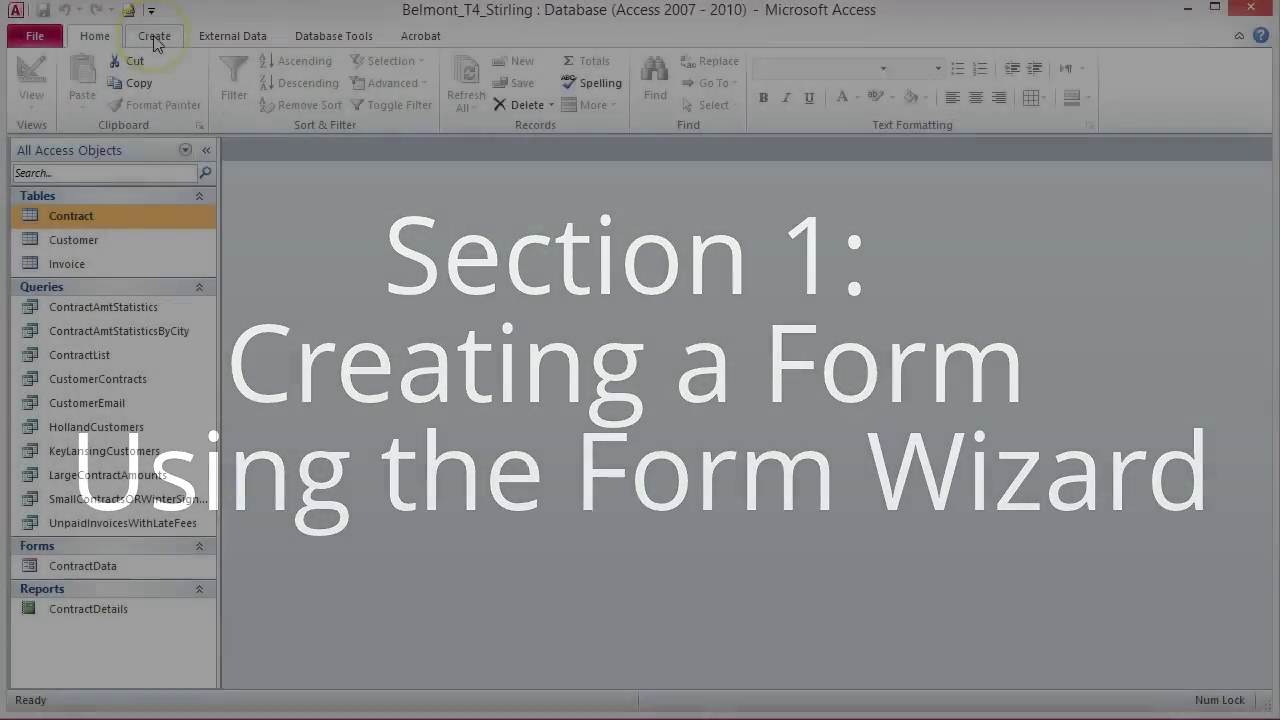
Start the Form Wizard on the Customer table and add all of its fields.
click(154, 36)
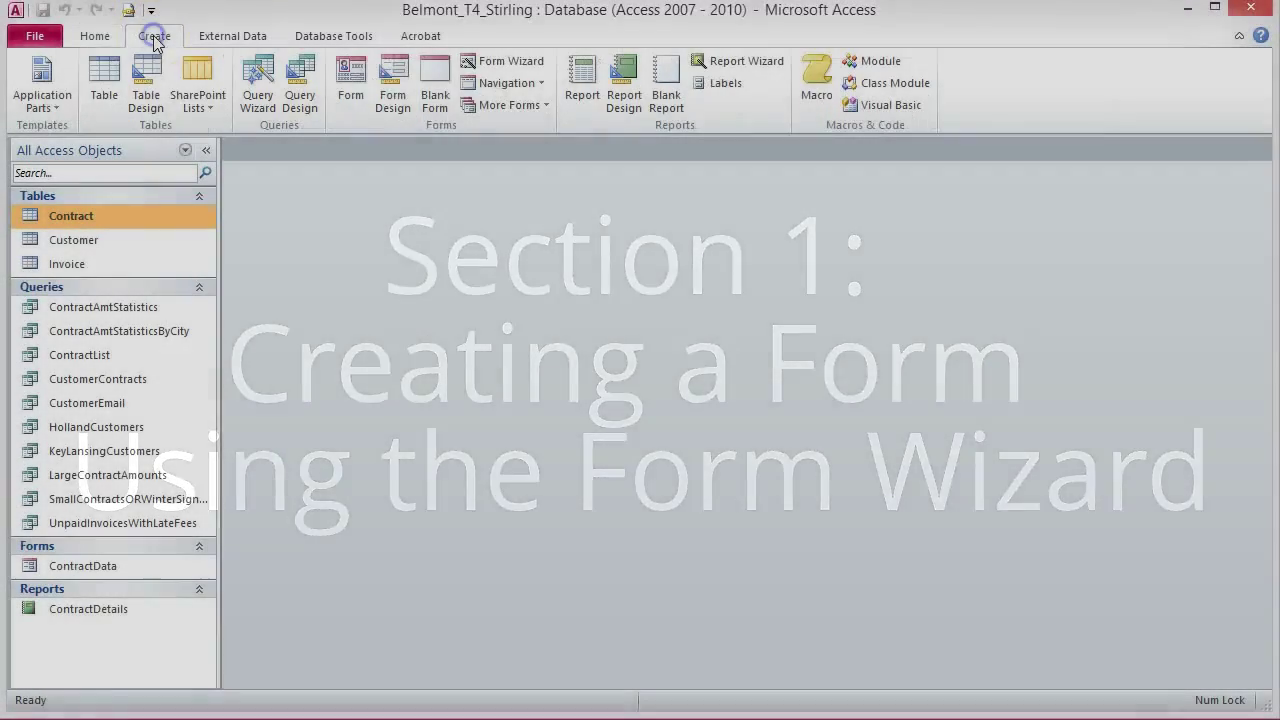
click(514, 62)
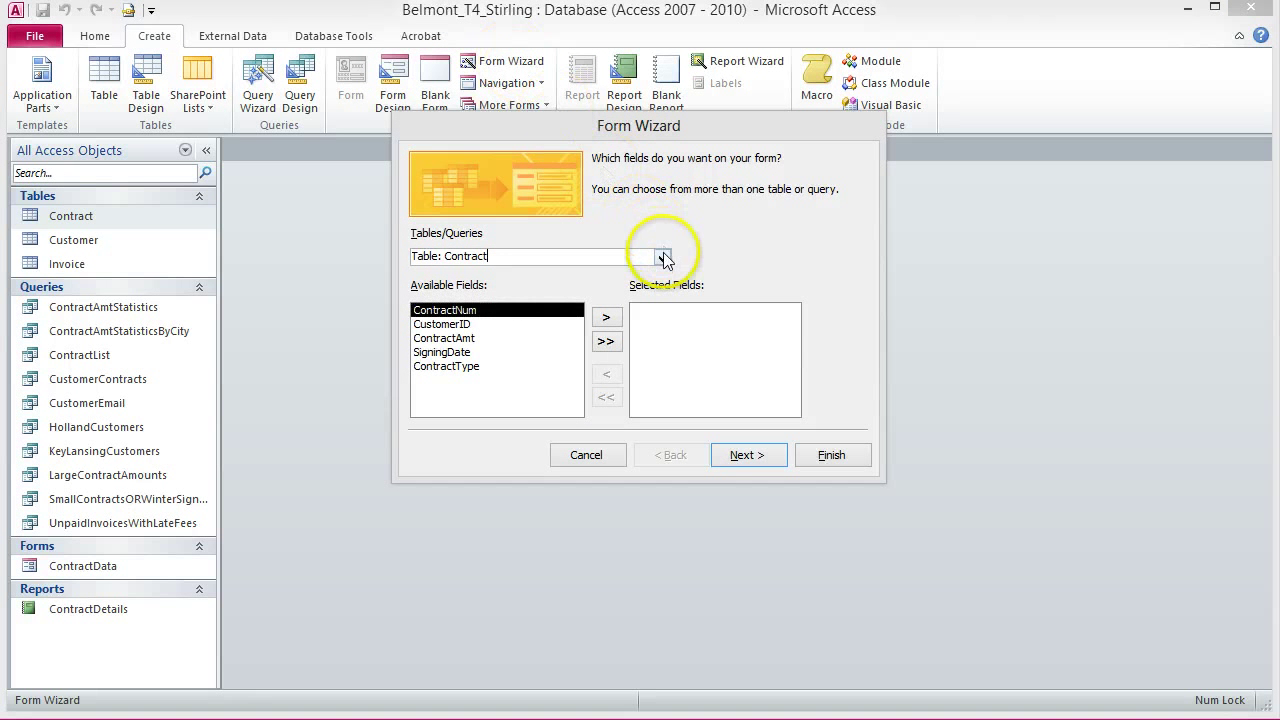
click(662, 257)
click(625, 287)
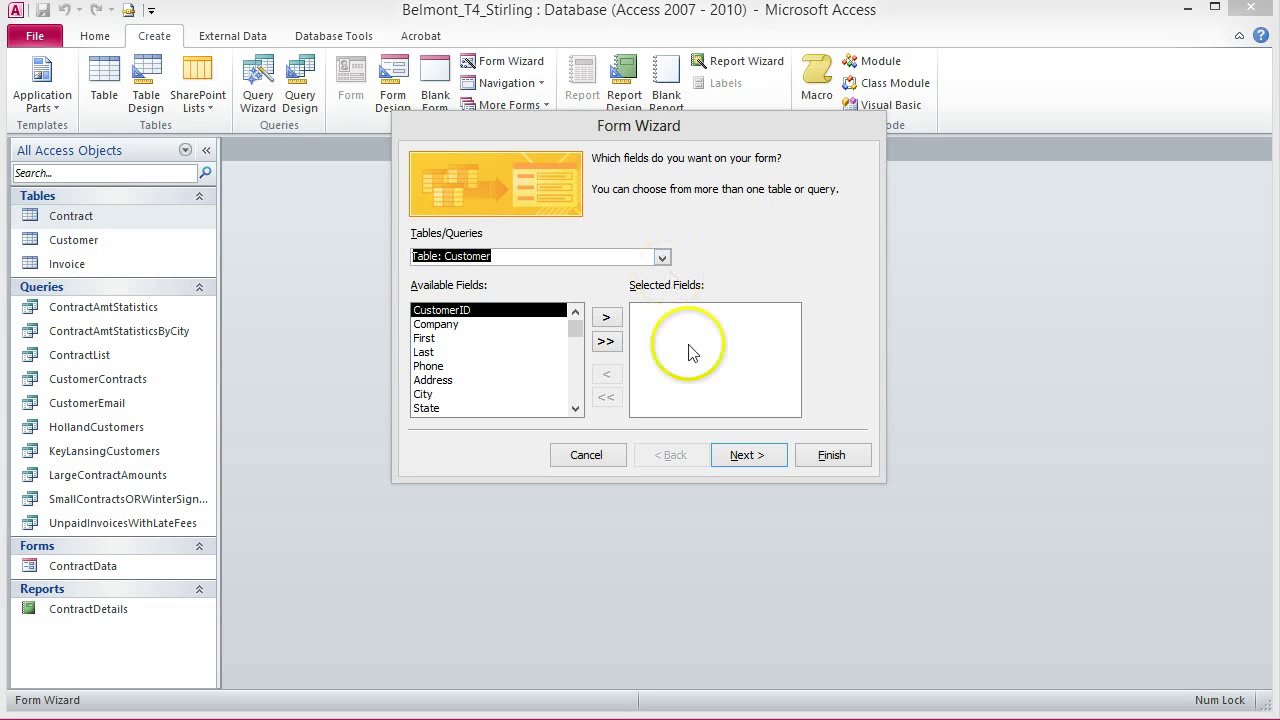
click(606, 343)
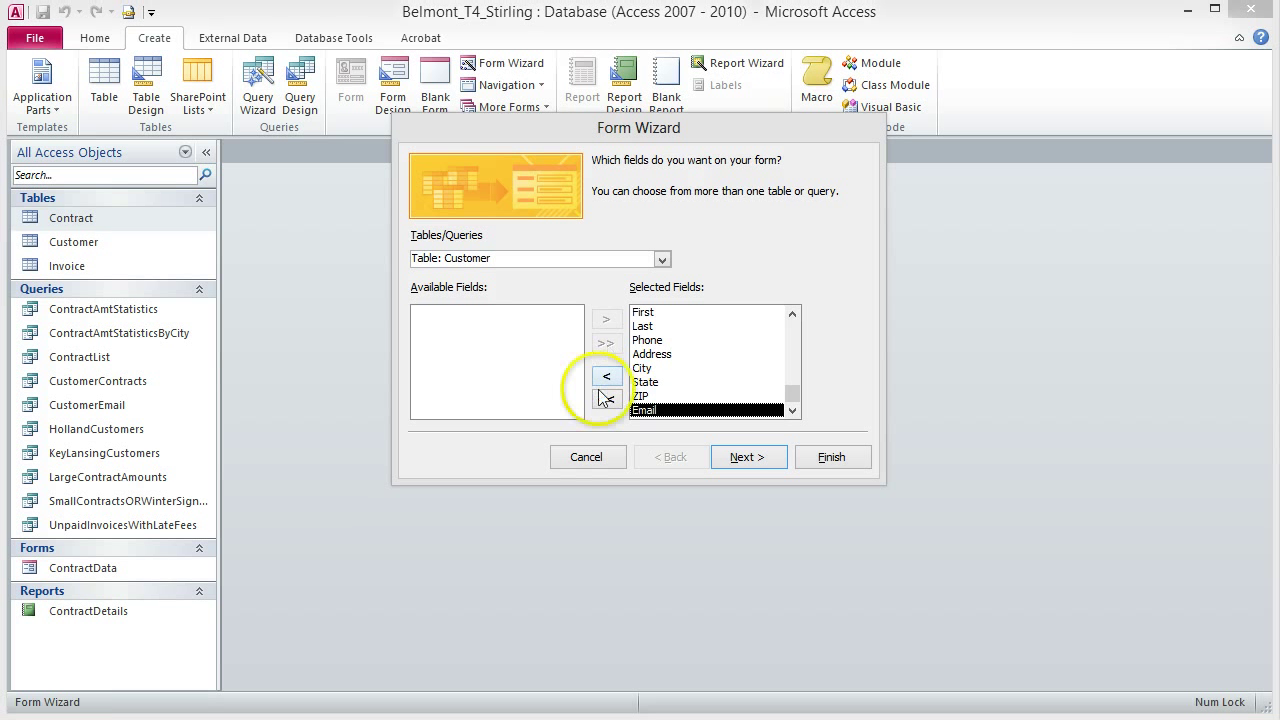
Remove the Phone and Email fields from the chosen fields and continue.
click(647, 340)
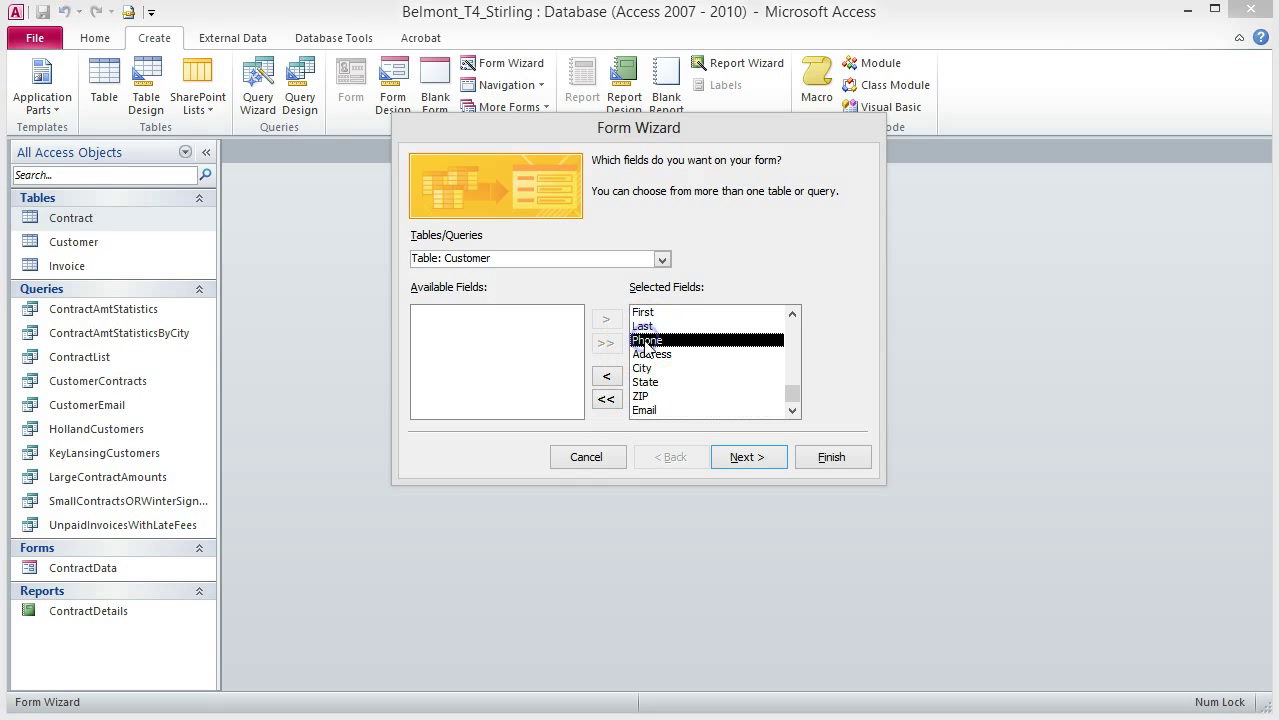
click(606, 376)
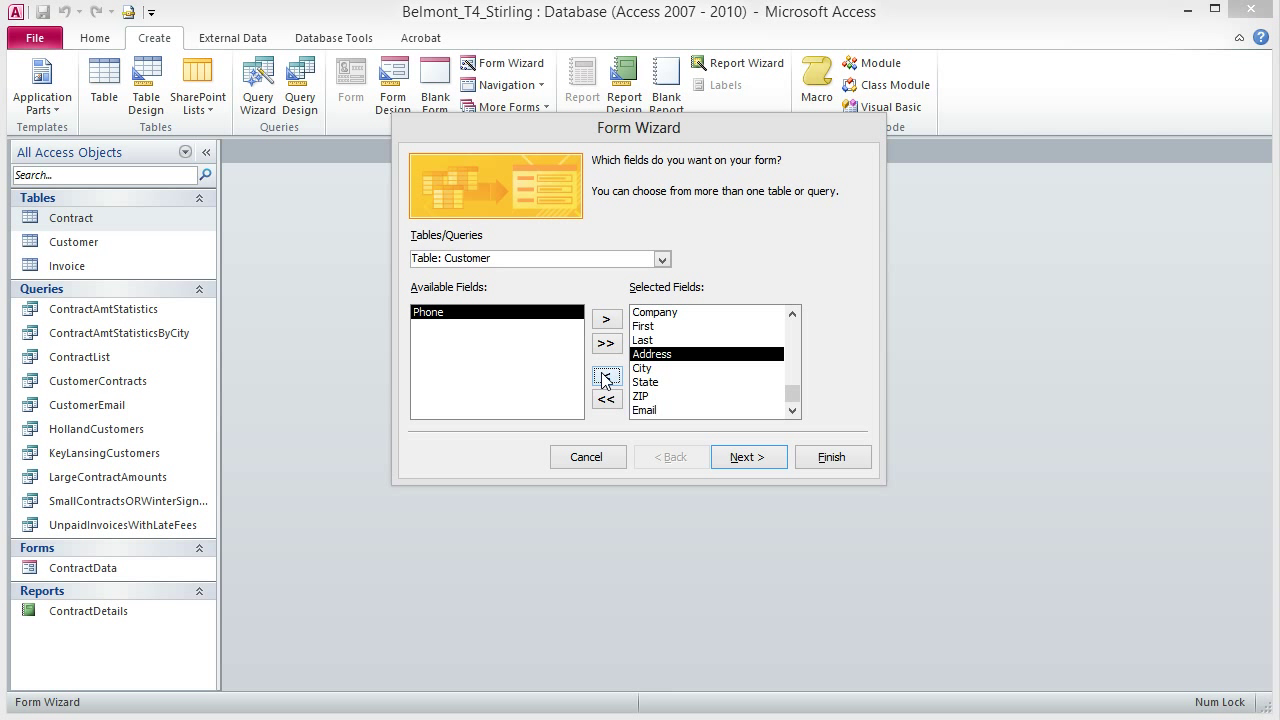
click(608, 380)
click(643, 410)
click(609, 378)
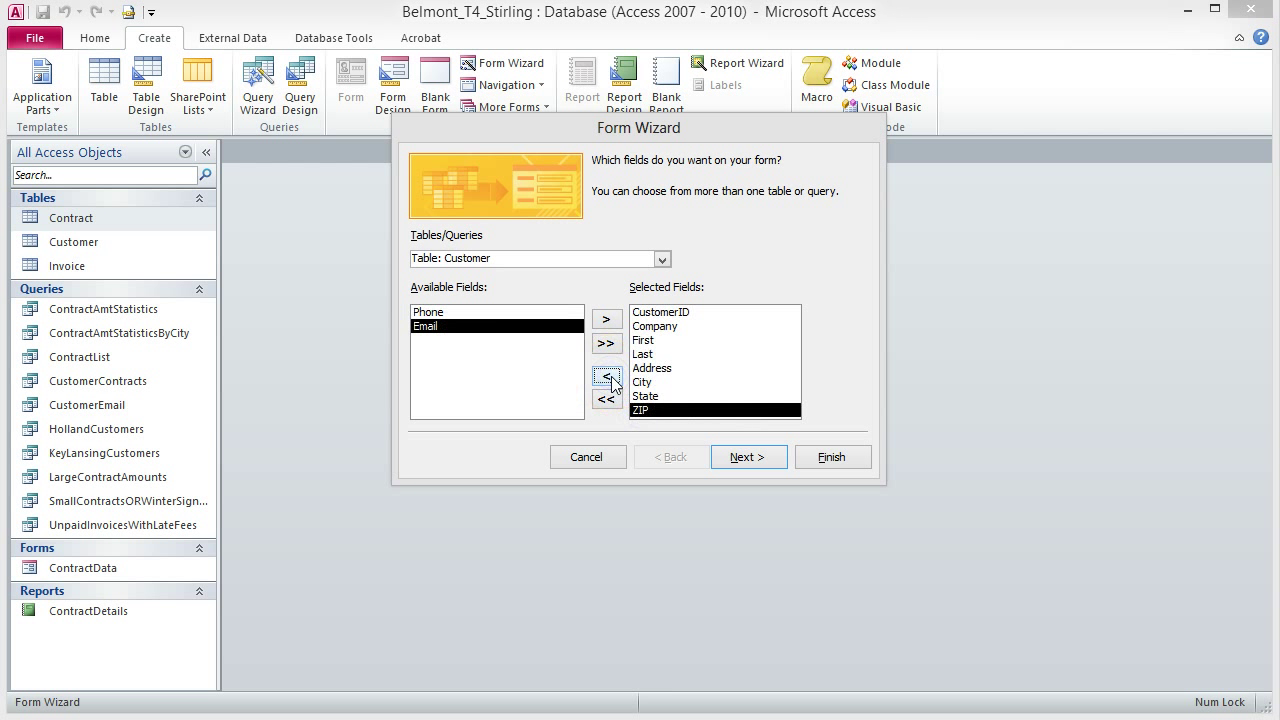
click(609, 380)
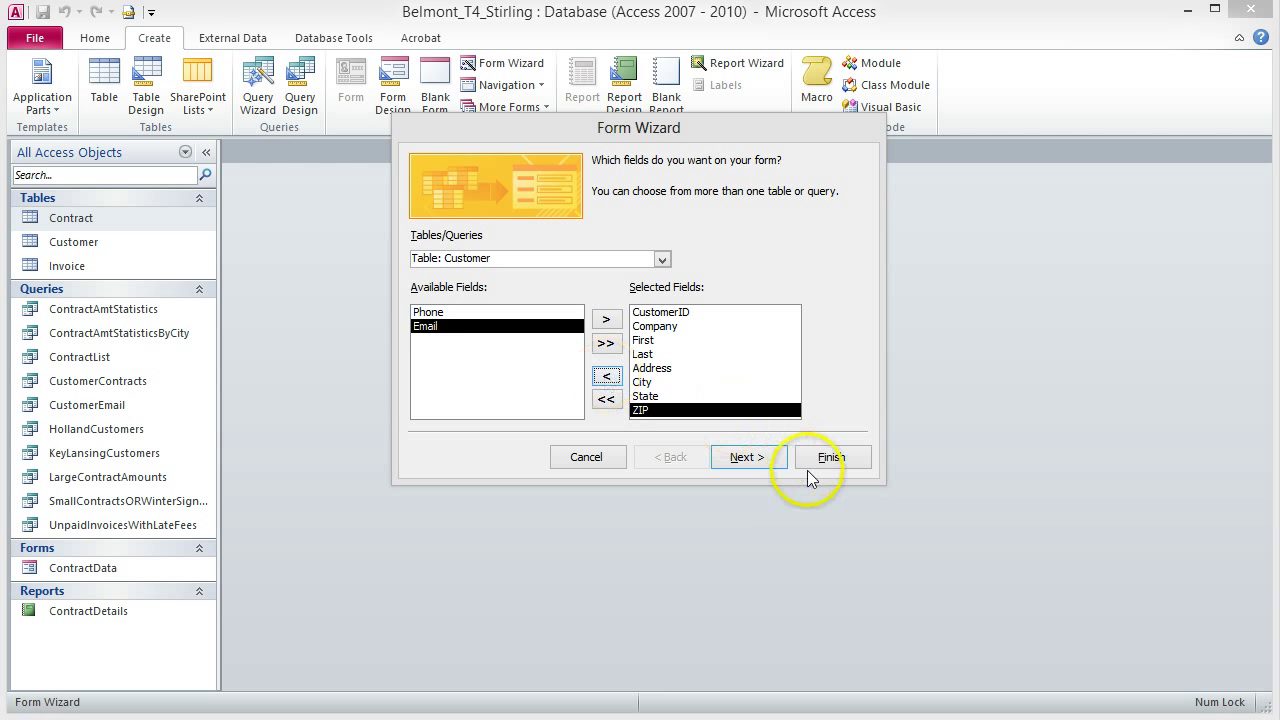
click(747, 460)
Keep the Columnar layout, title the form CustomerData, and finish the wizard.
click(743, 460)
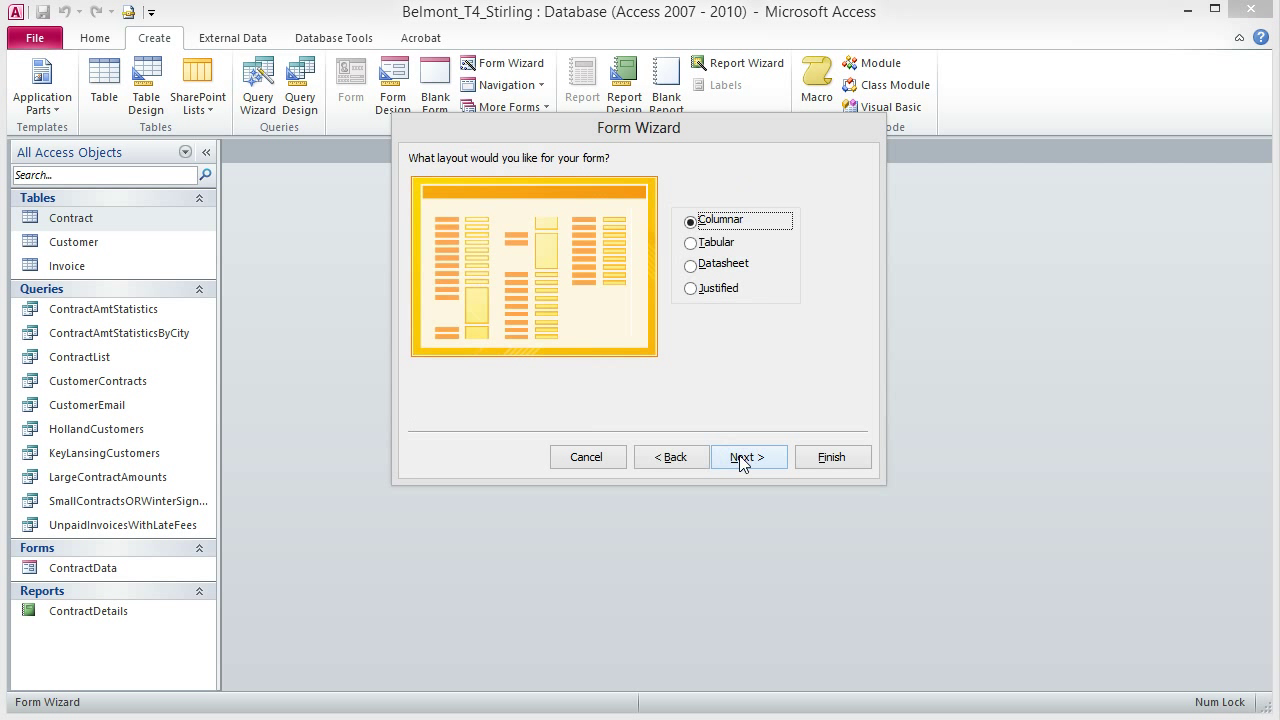
click(755, 460)
click(754, 457)
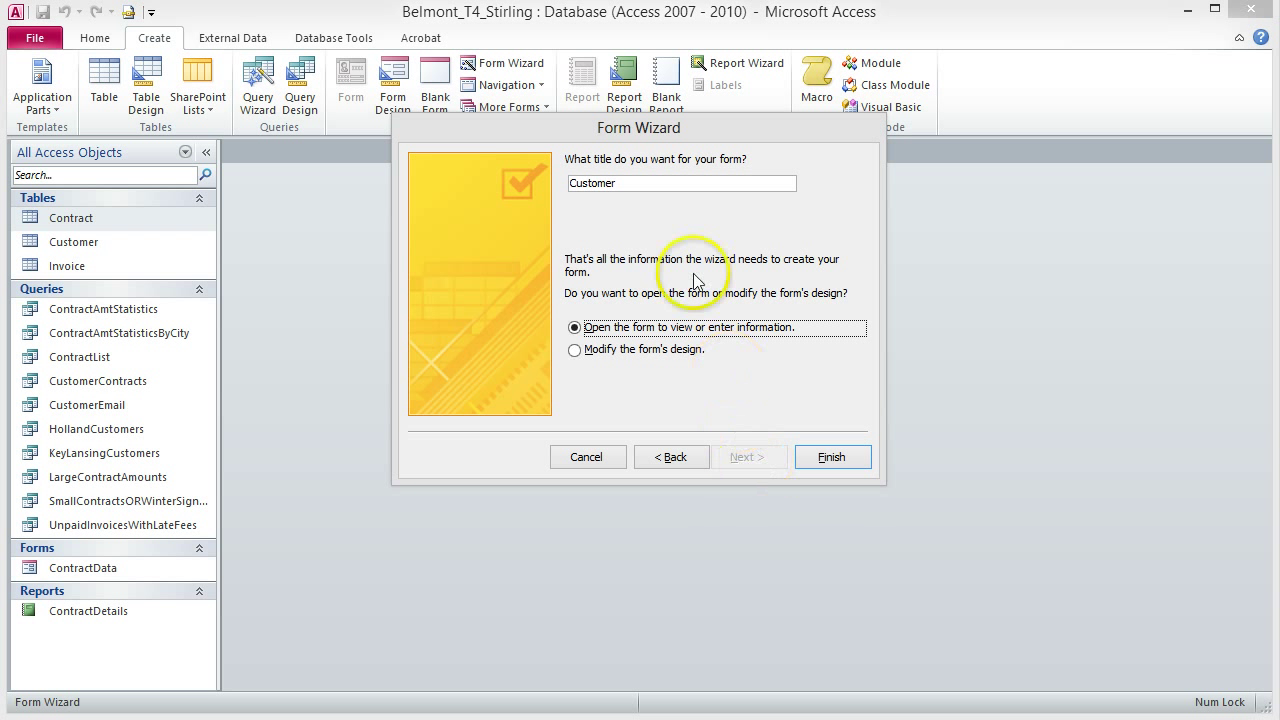
click(645, 188)
text(Data)
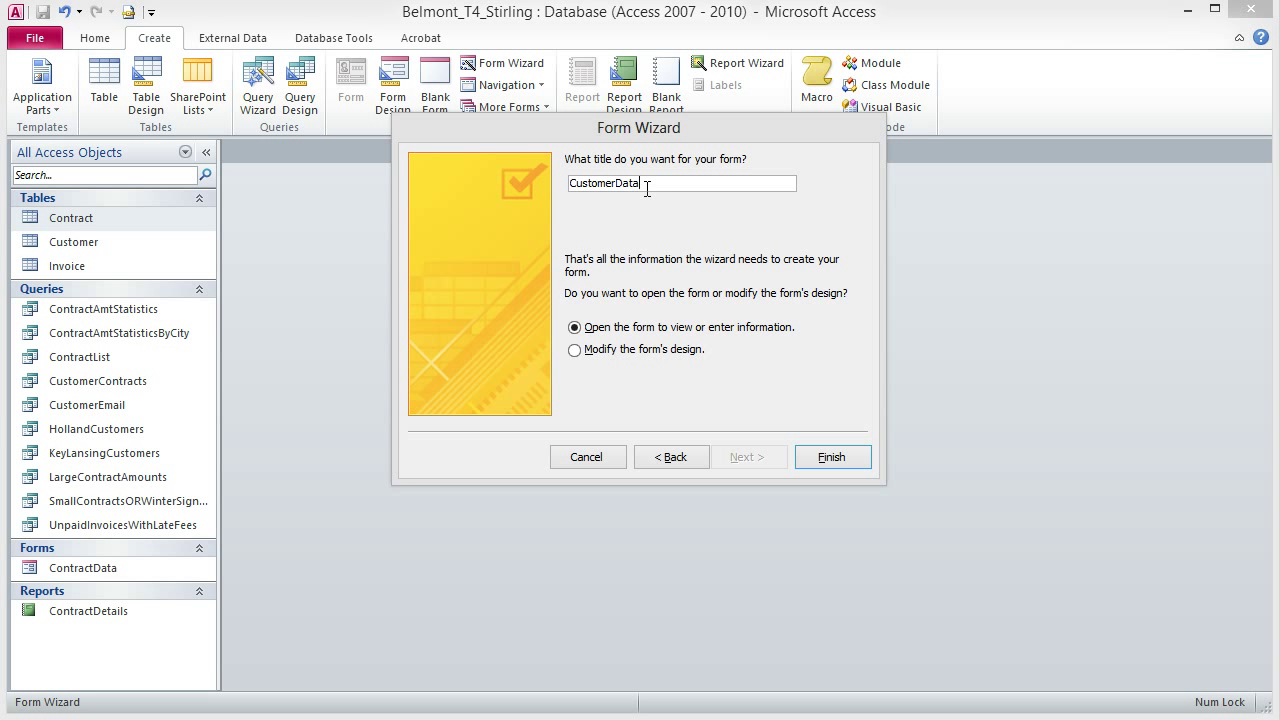
click(830, 458)
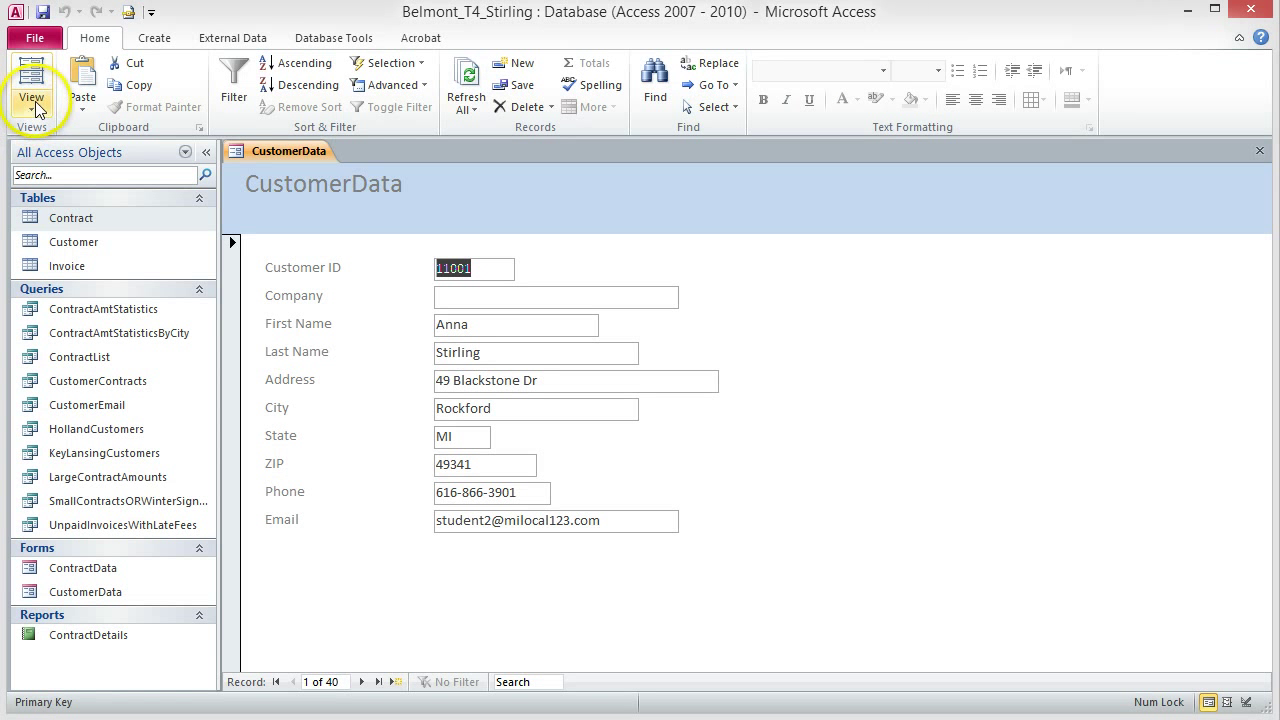
Switch the CustomerData form to Layout View and try the Perspective theme.
click(32, 104)
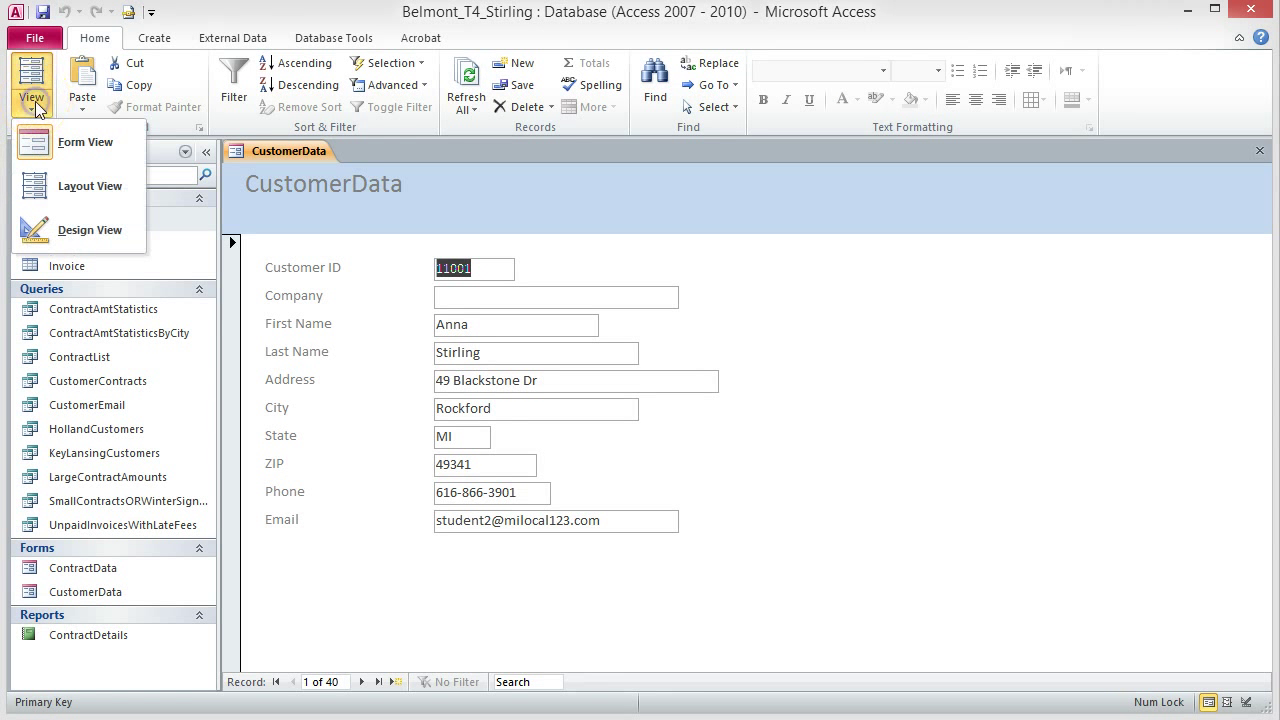
click(121, 189)
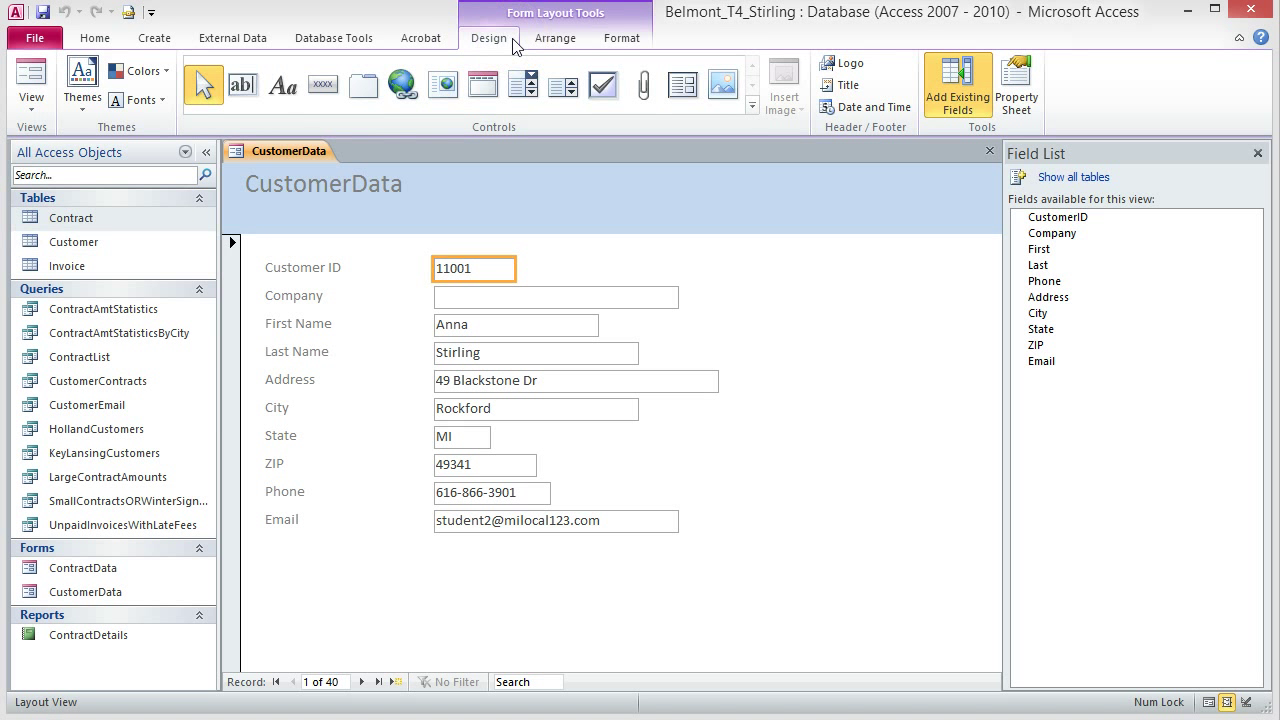
click(82, 100)
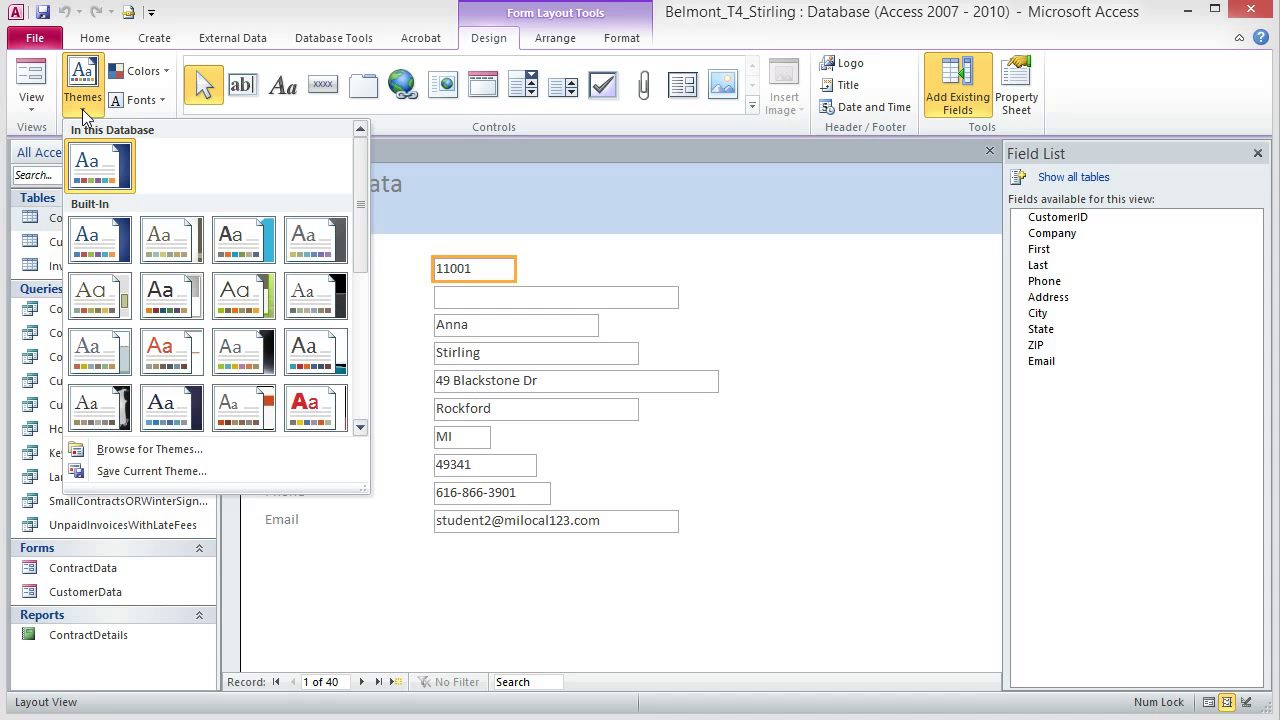
click(82, 109)
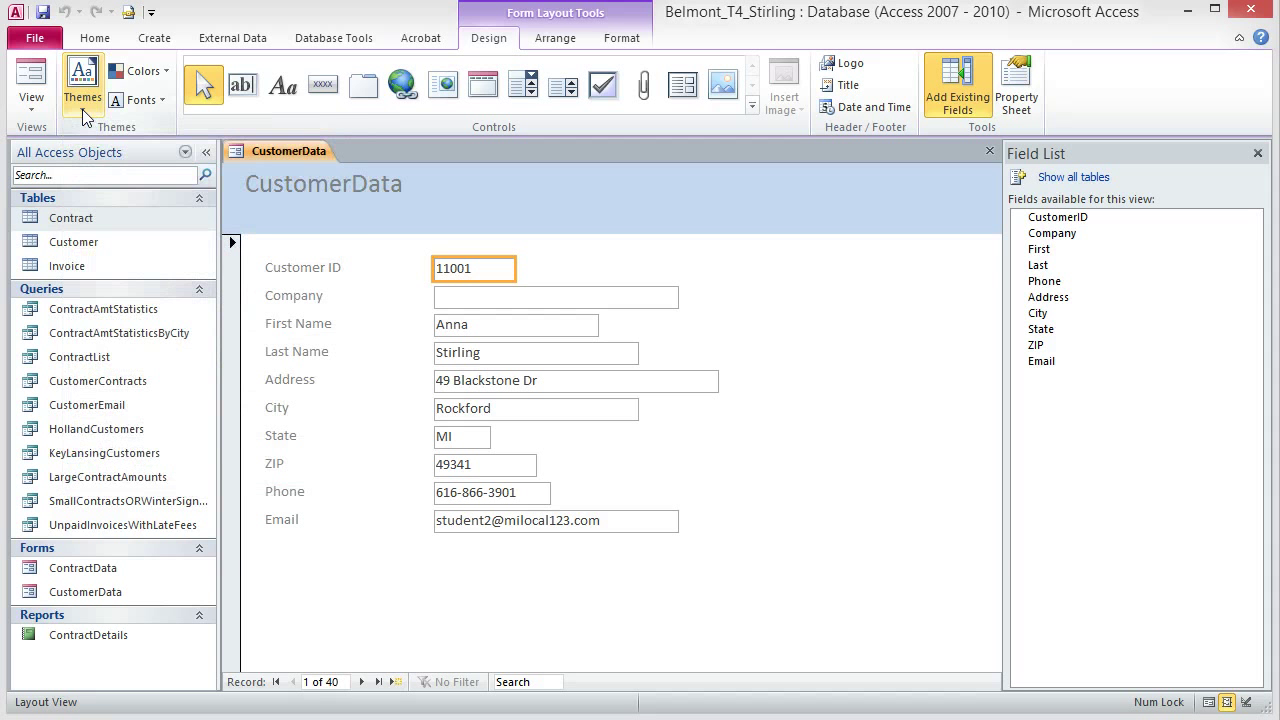
click(82, 109)
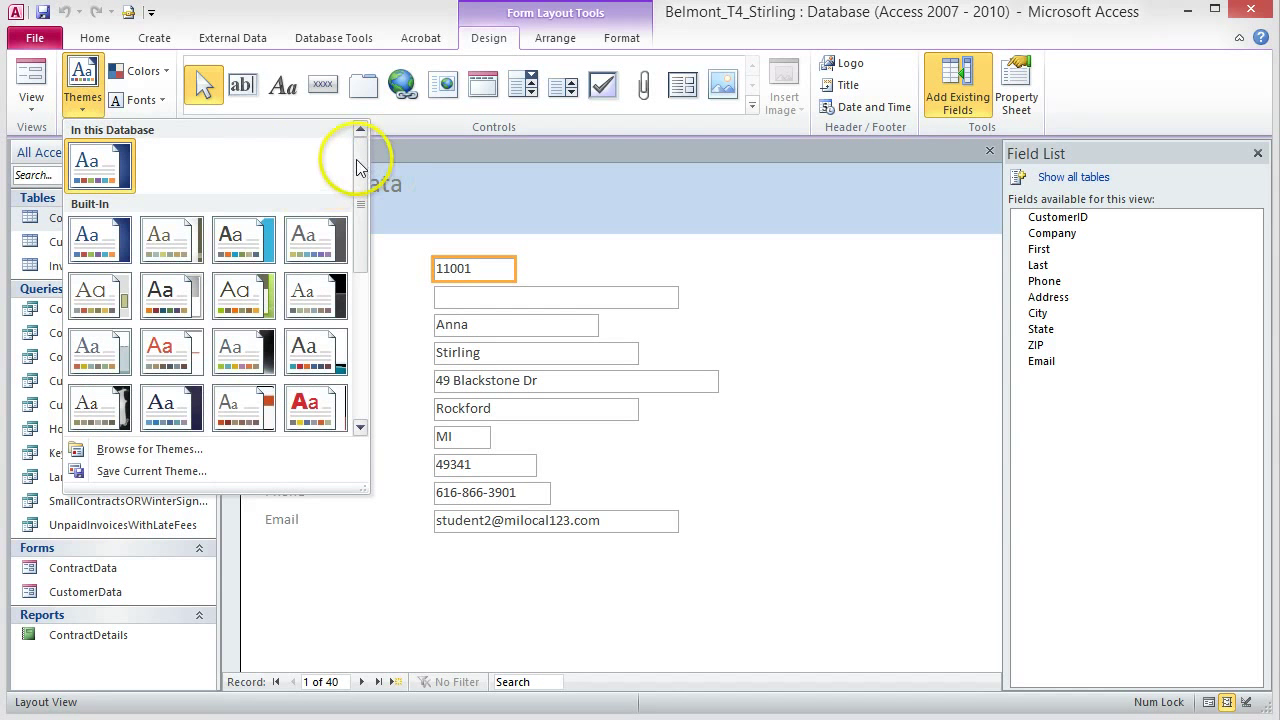
drag(357, 163, 359, 331)
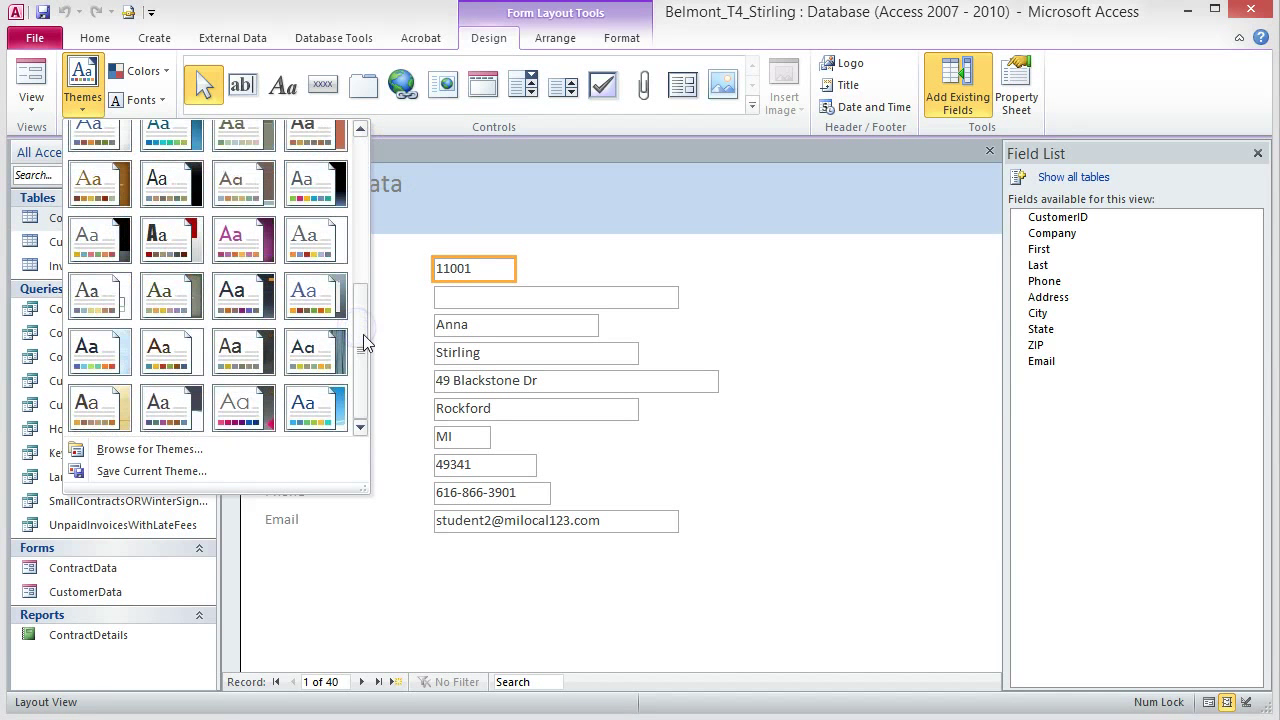
click(323, 362)
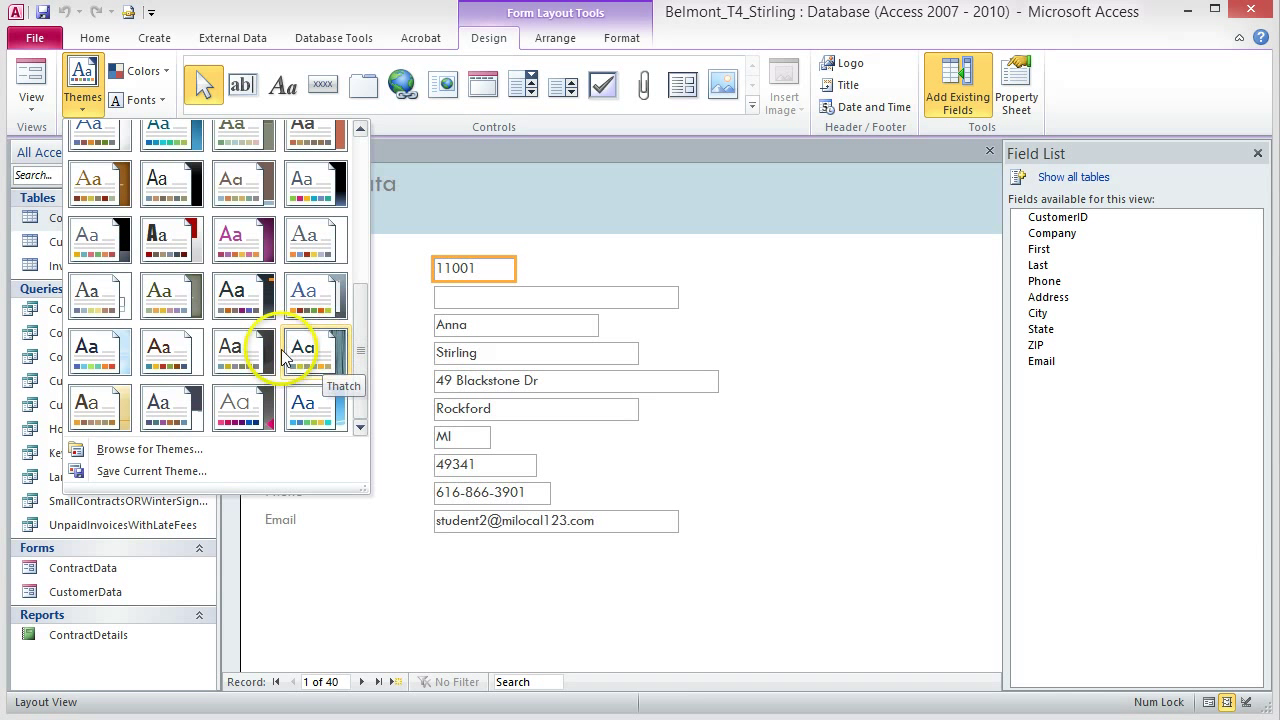
click(246, 302)
Apply the Perspective theme to this form only.
click(82, 85)
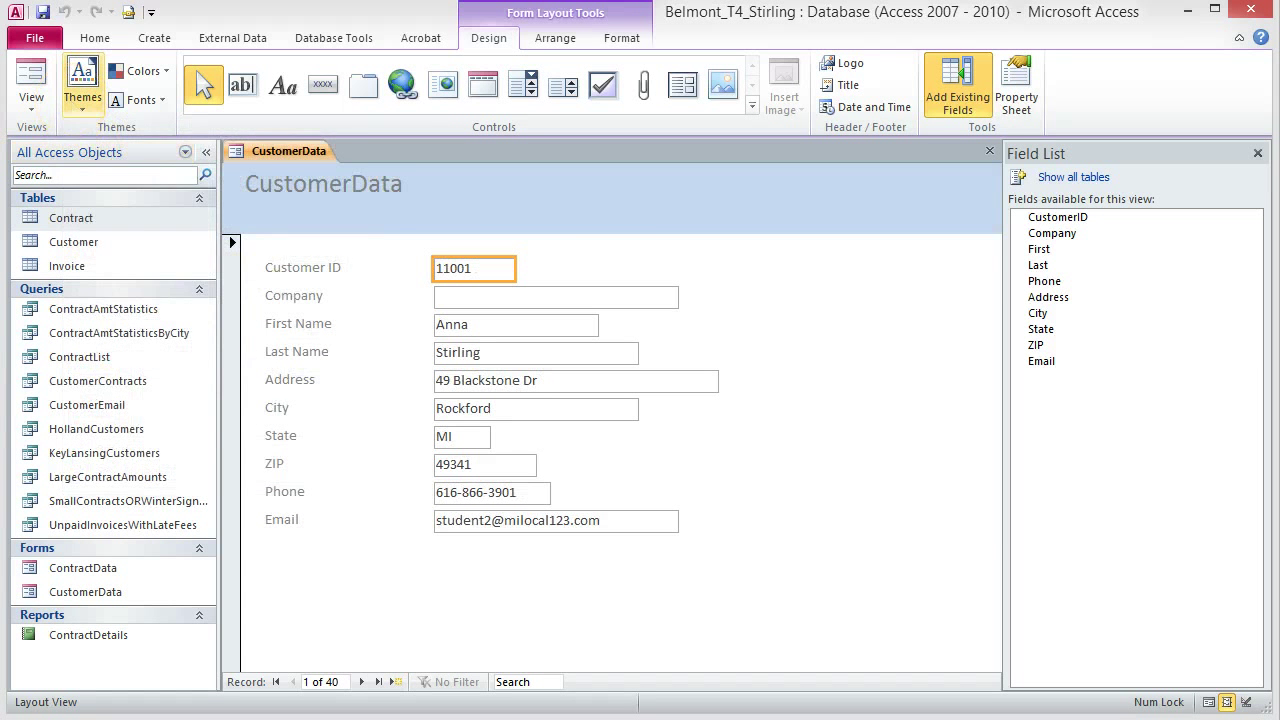
drag(375, 225, 346, 366)
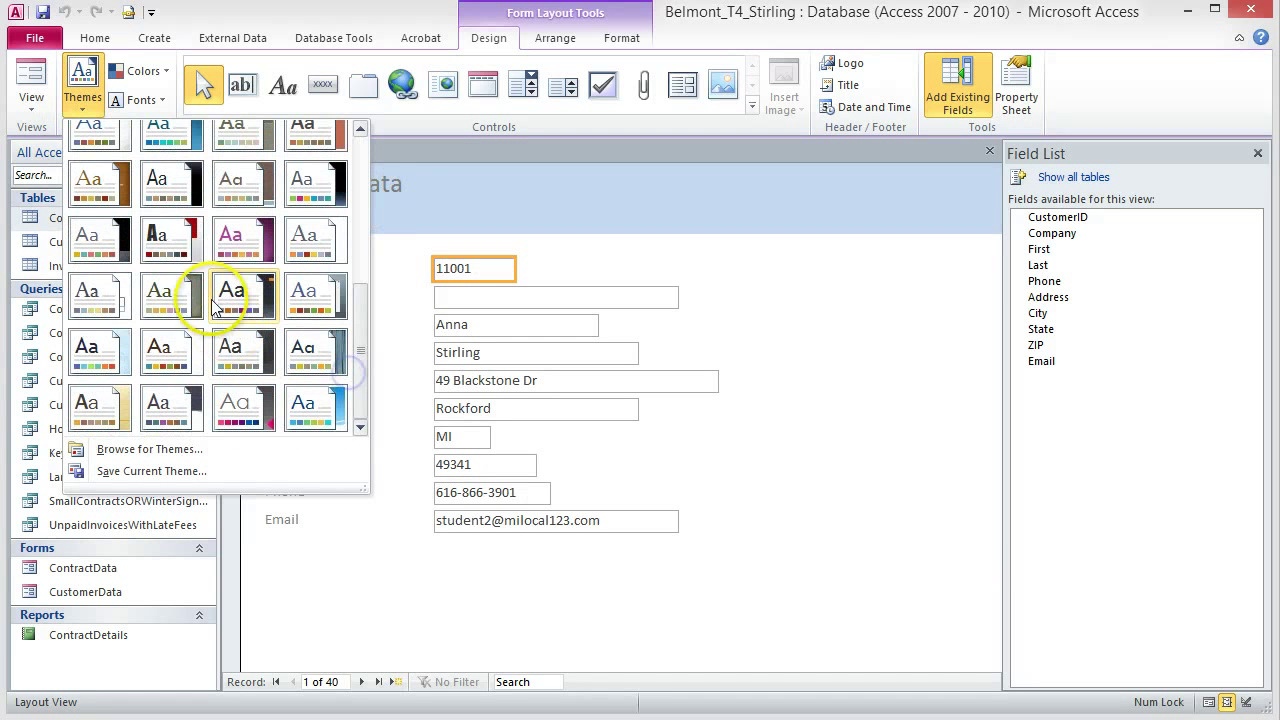
right_click(242, 292)
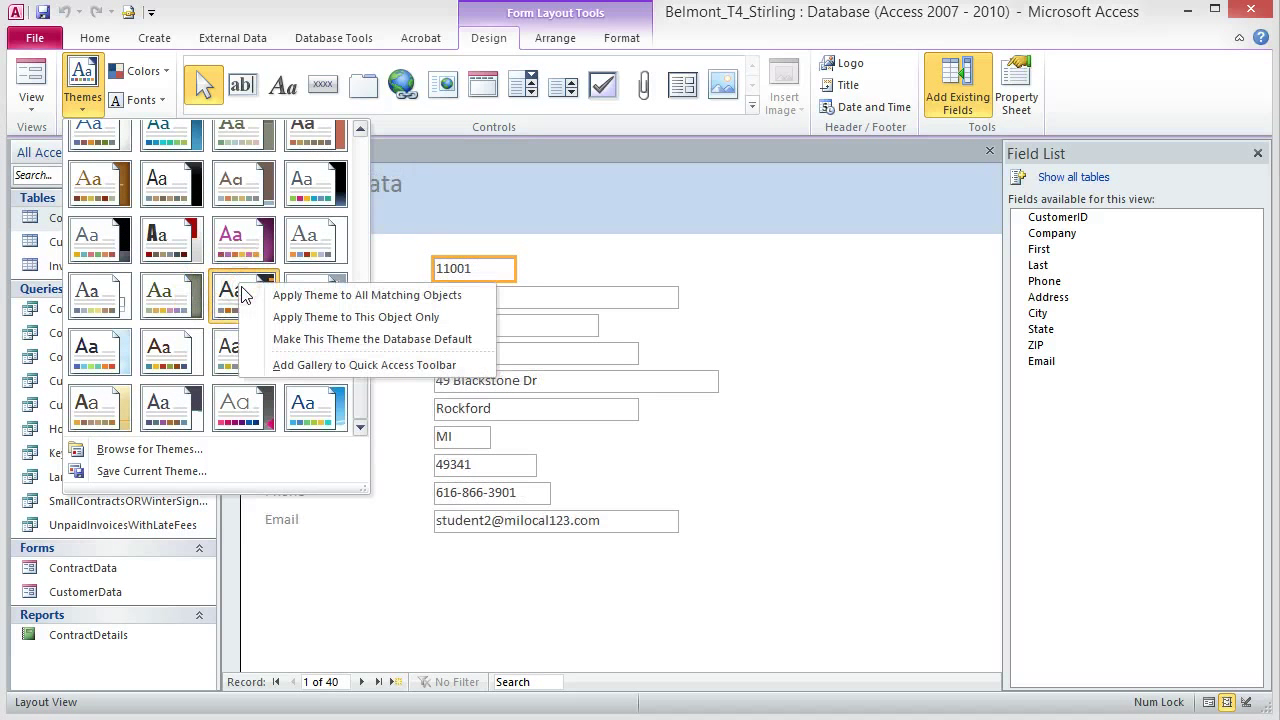
click(363, 317)
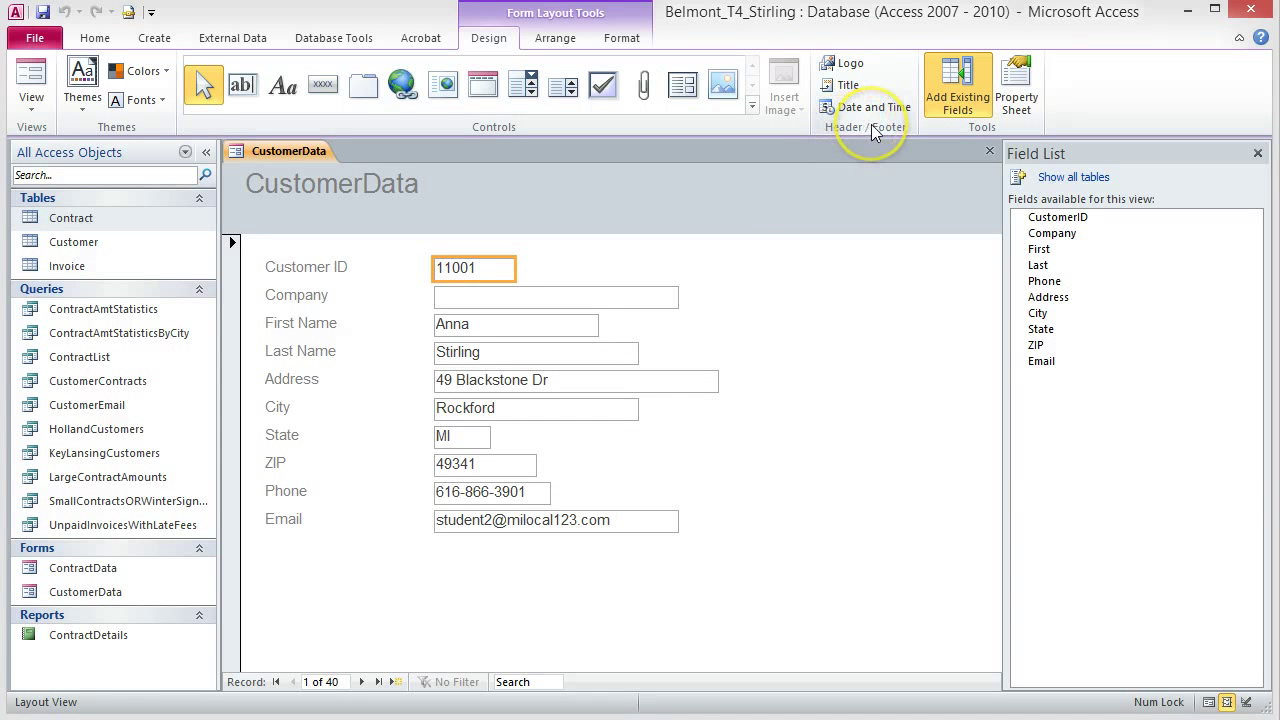
Insert the Landscape picture from the Tutorial folder as the header logo.
click(843, 65)
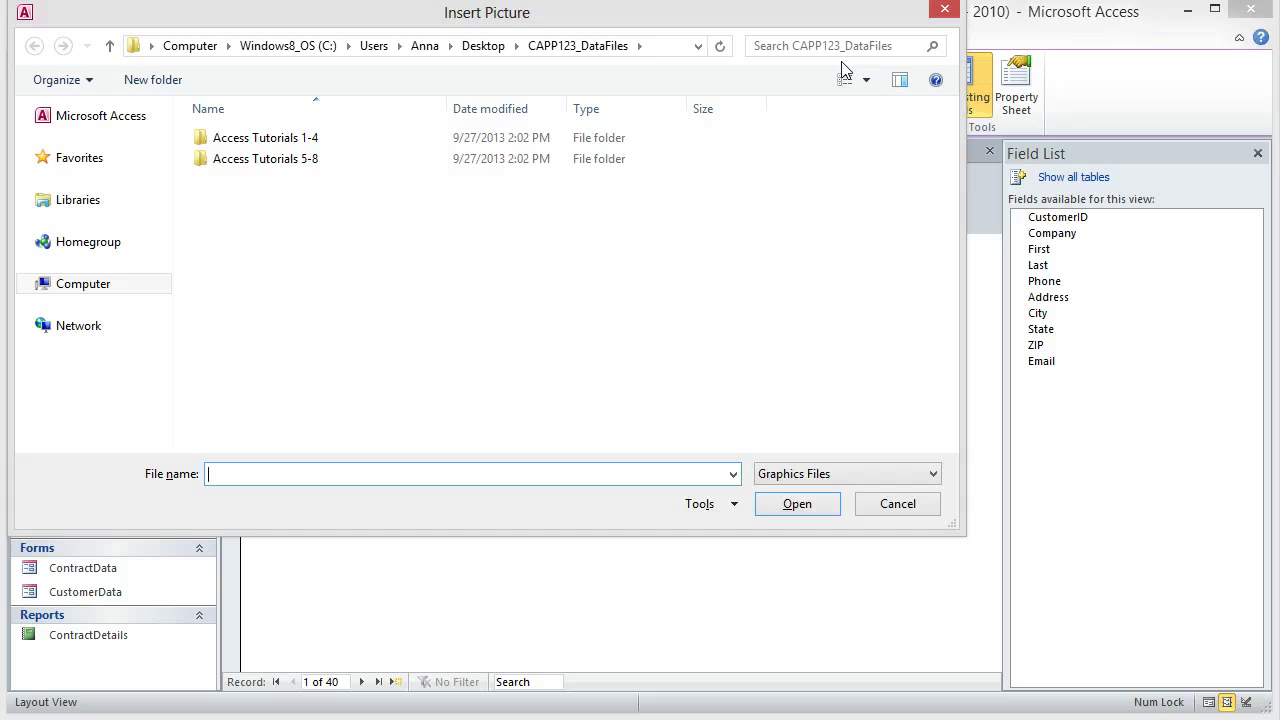
double_click(288, 140)
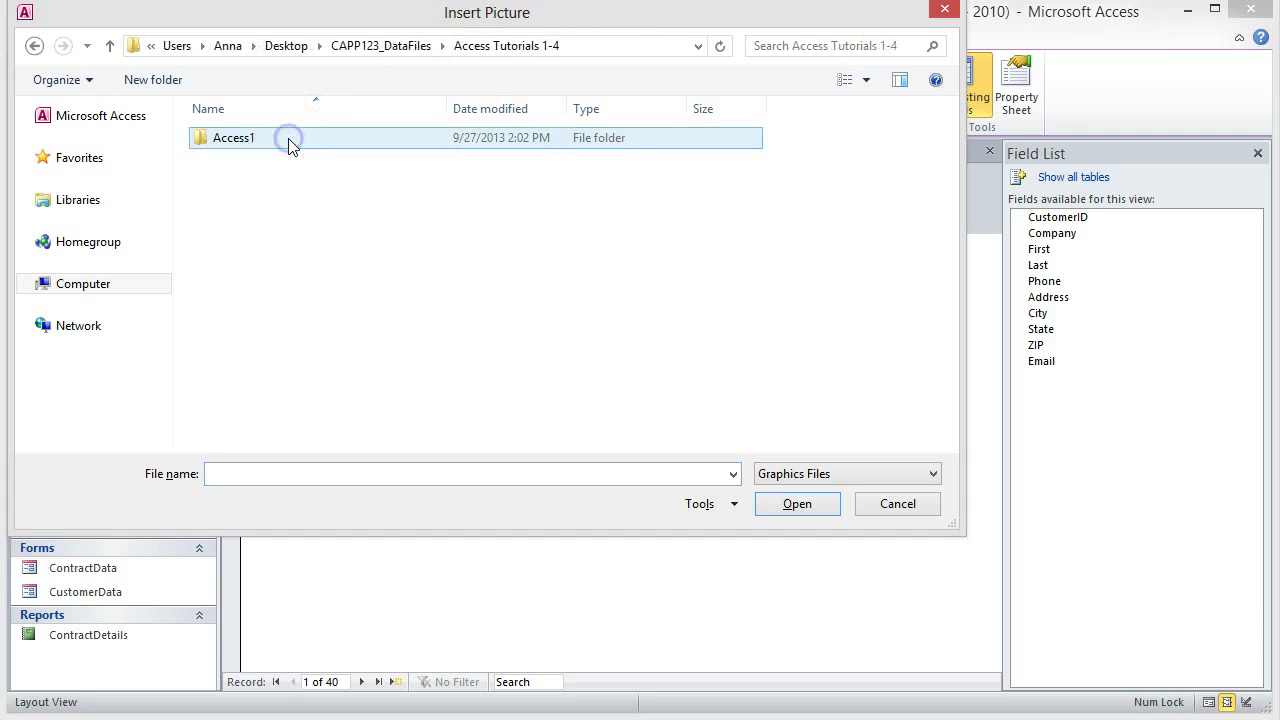
double_click(288, 141)
click(243, 250)
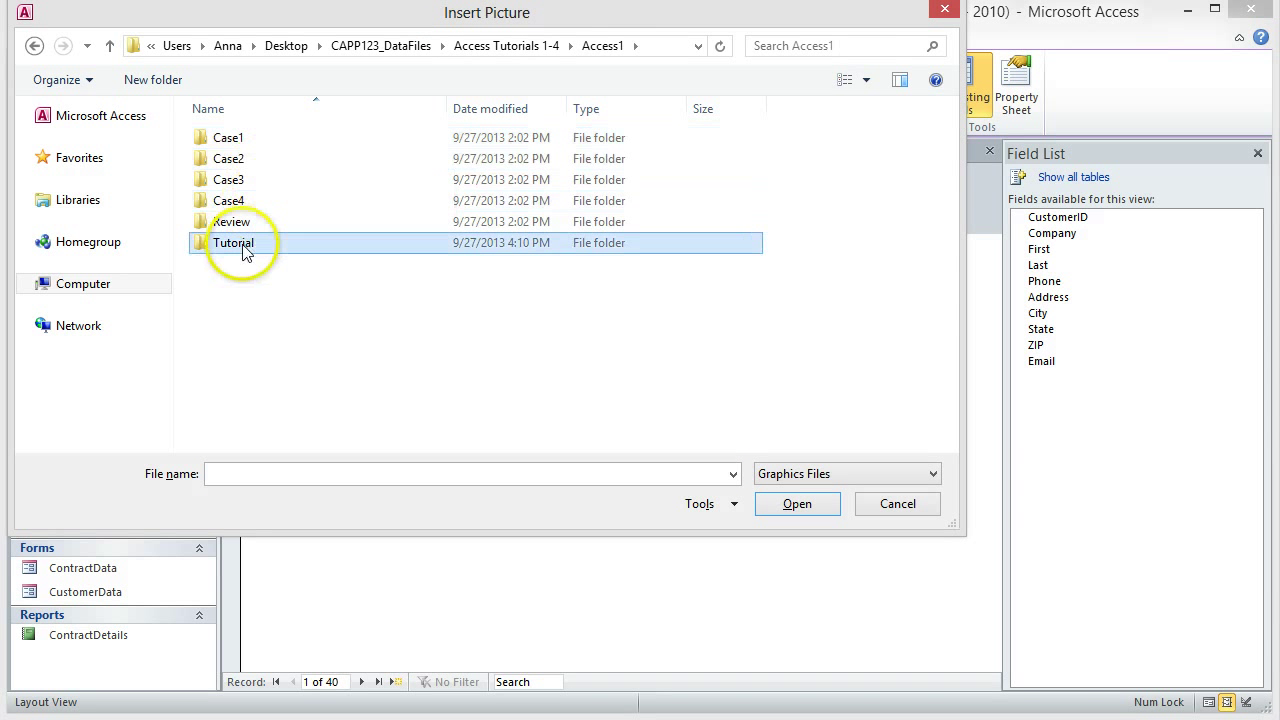
double_click(243, 250)
click(249, 186)
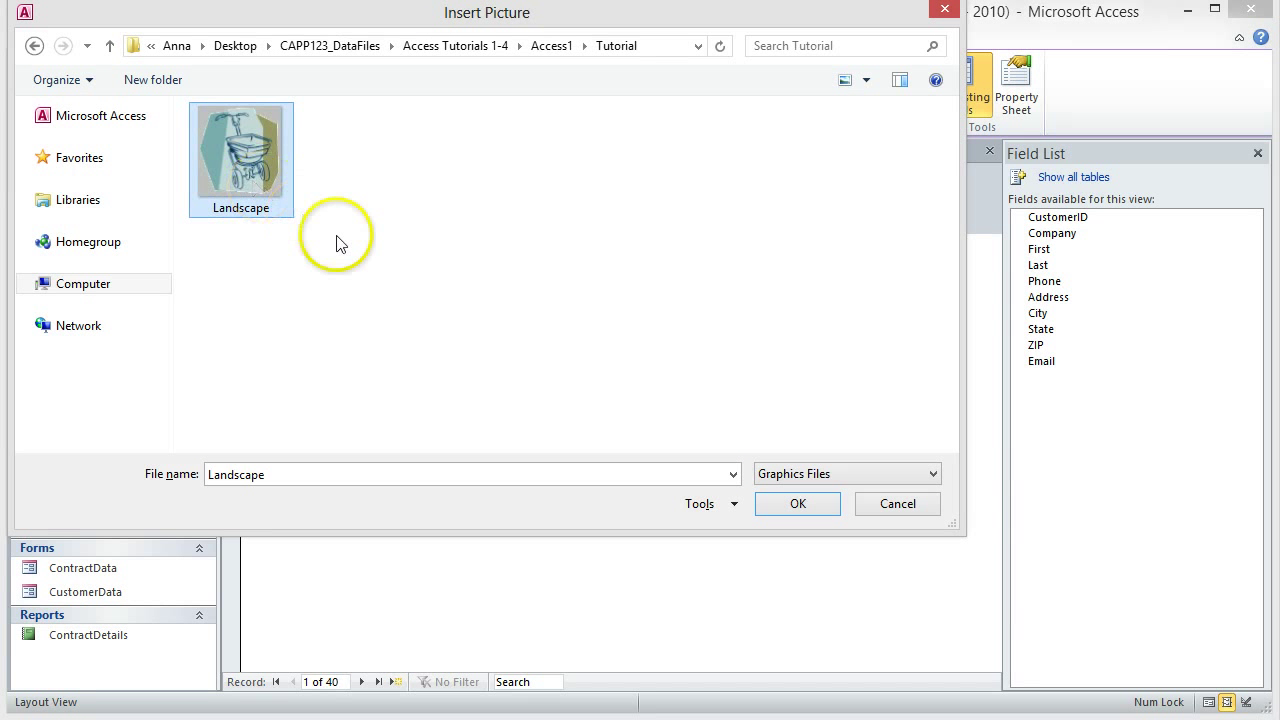
click(797, 505)
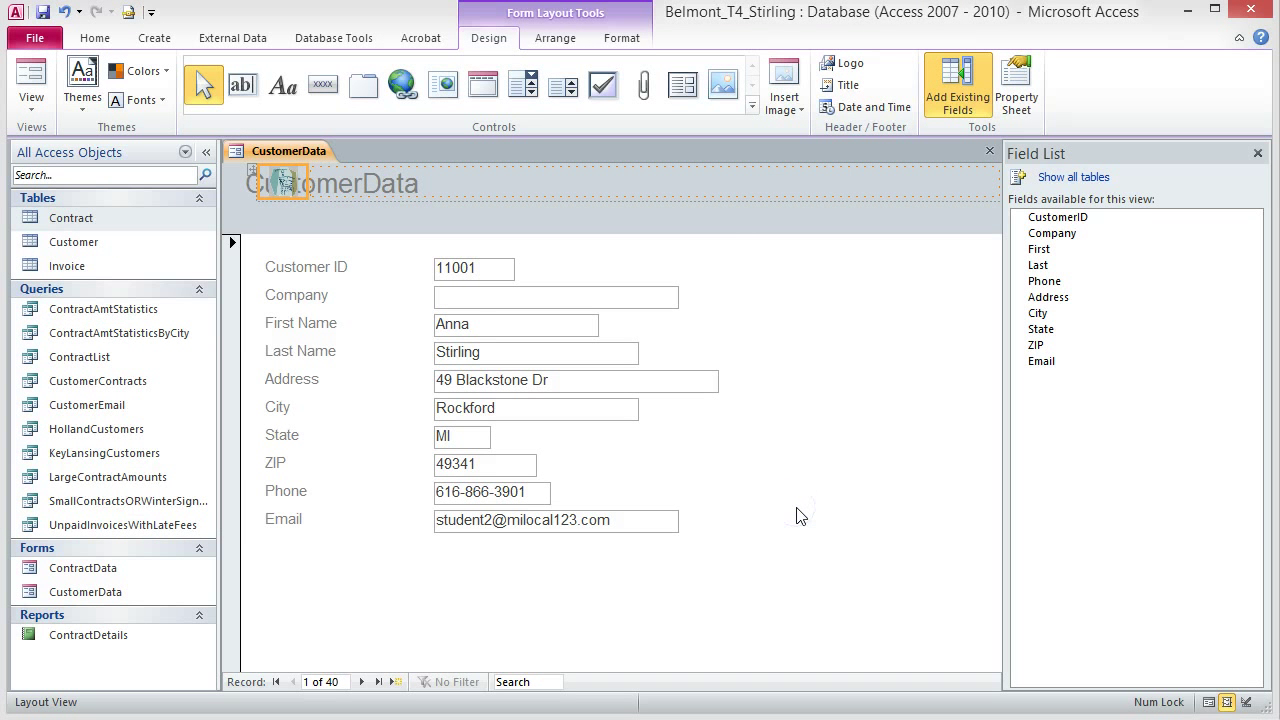
Free the logo from the layout, move it right, and enlarge it to twice its size.
right_click(283, 185)
mouse_move(328, 325)
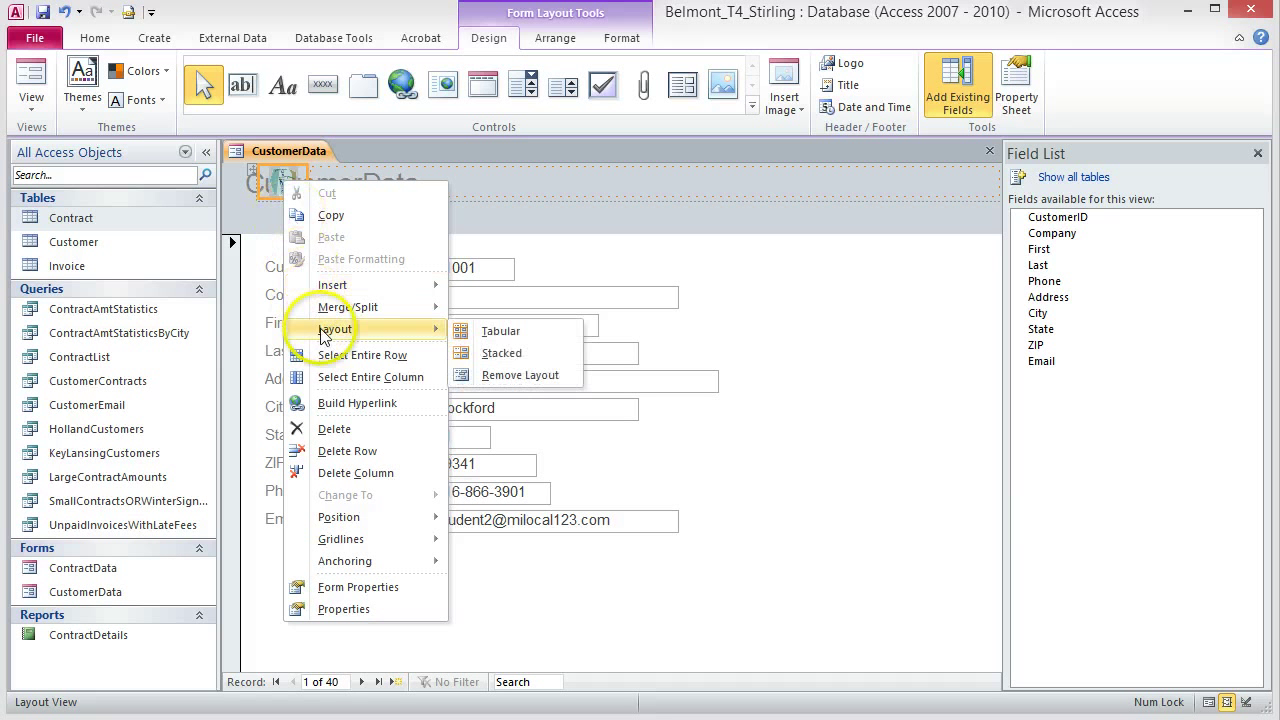
click(505, 379)
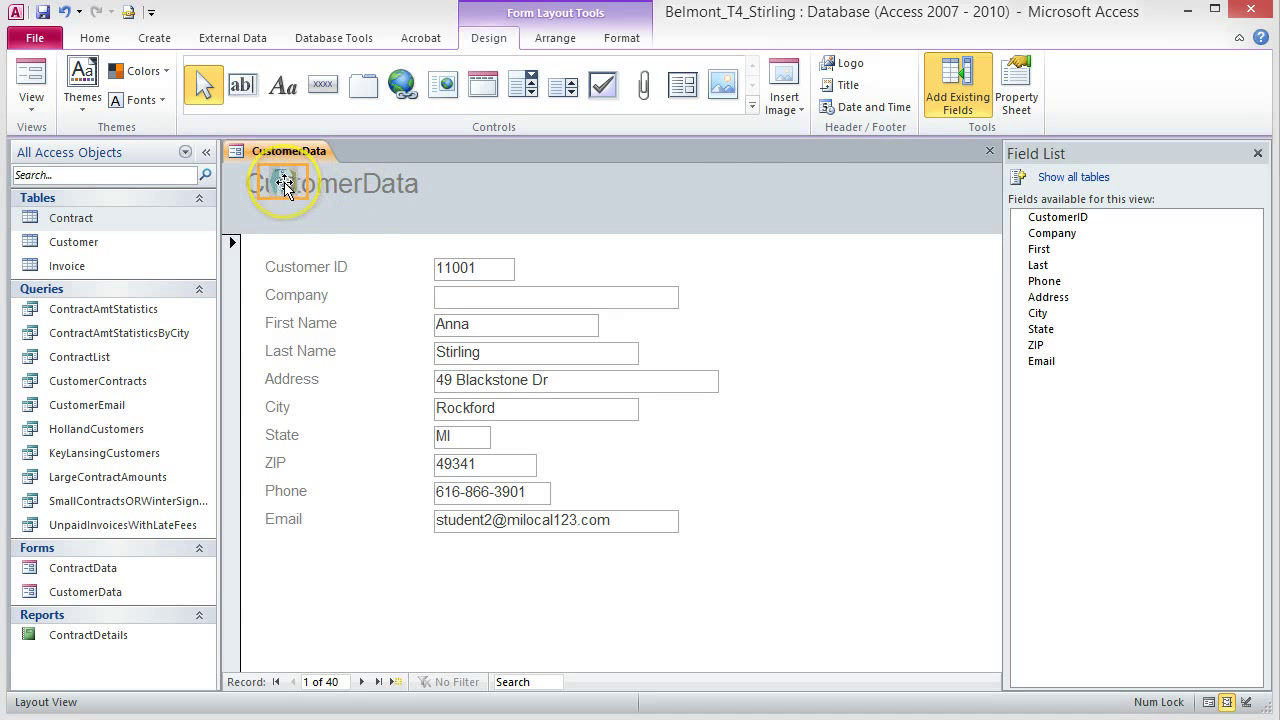
drag(284, 185, 450, 185)
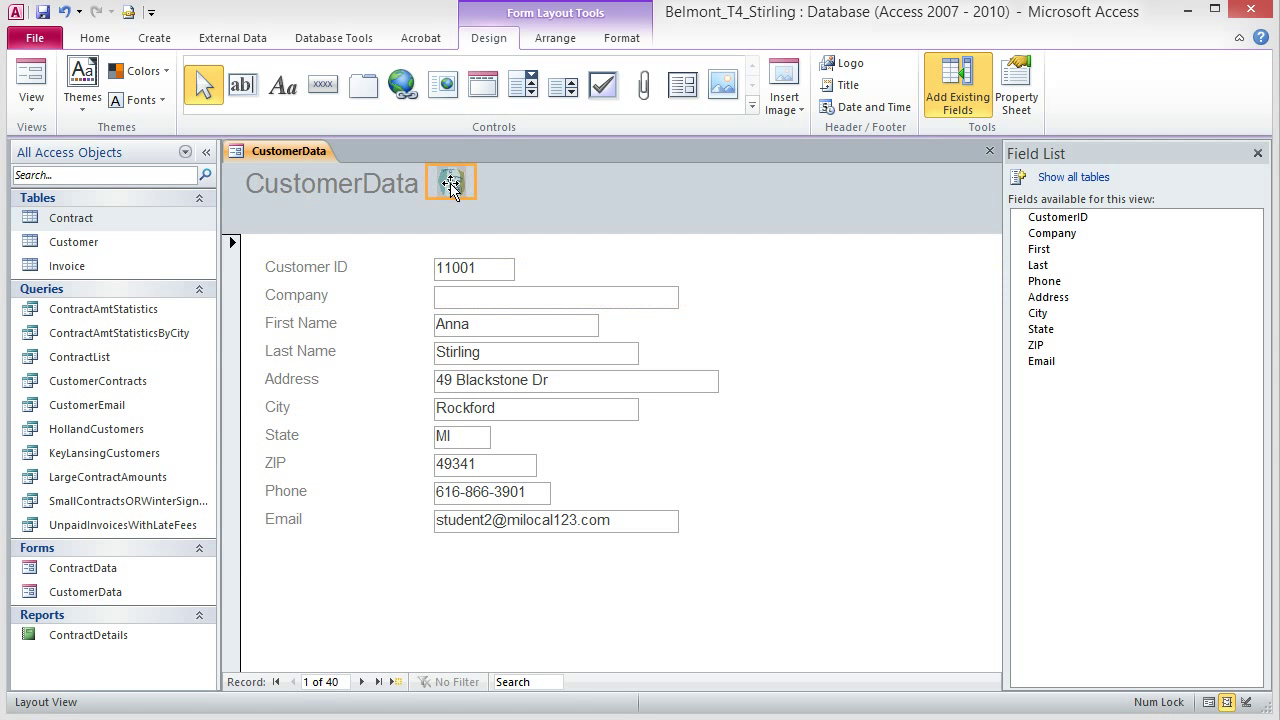
click(459, 187)
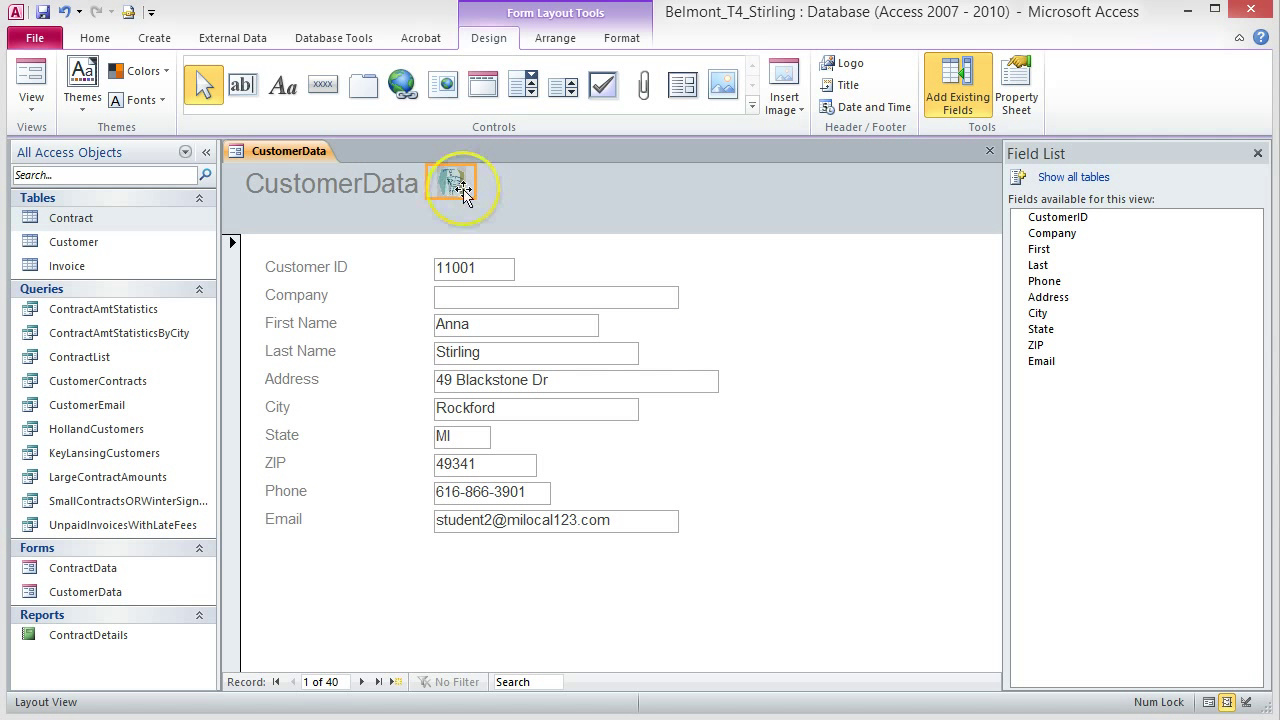
drag(465, 192, 465, 193)
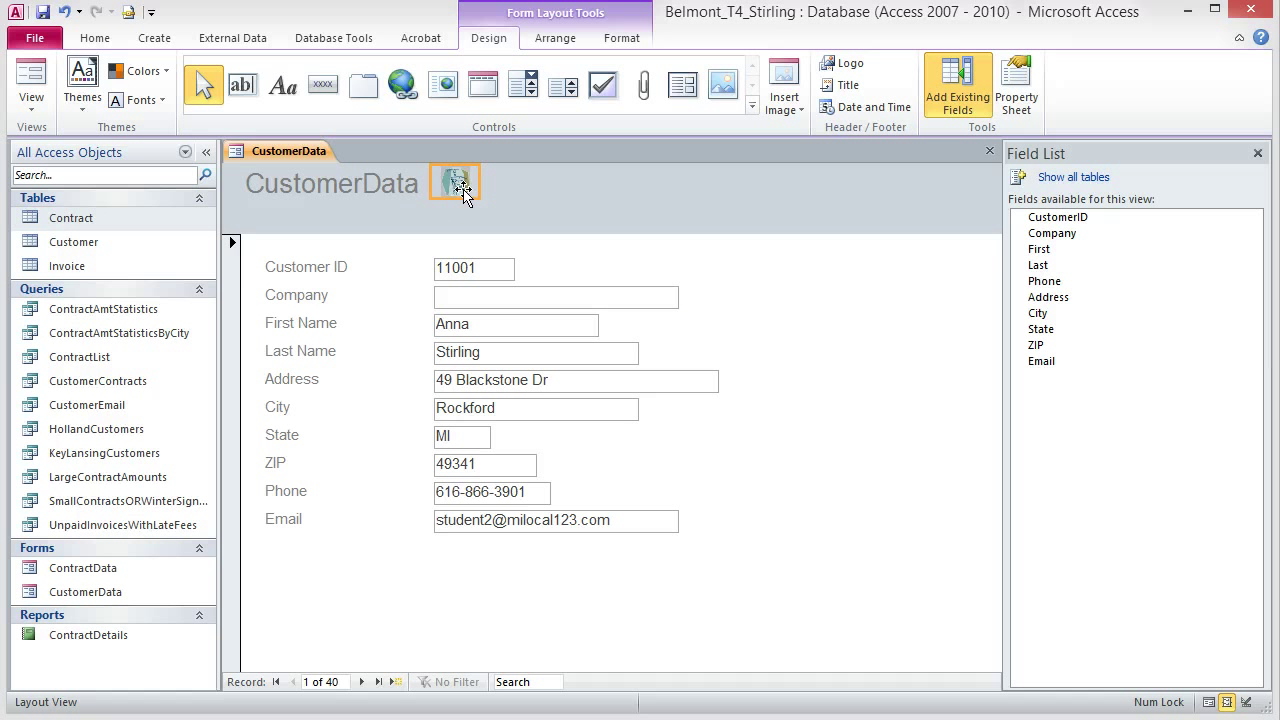
drag(478, 197, 520, 230)
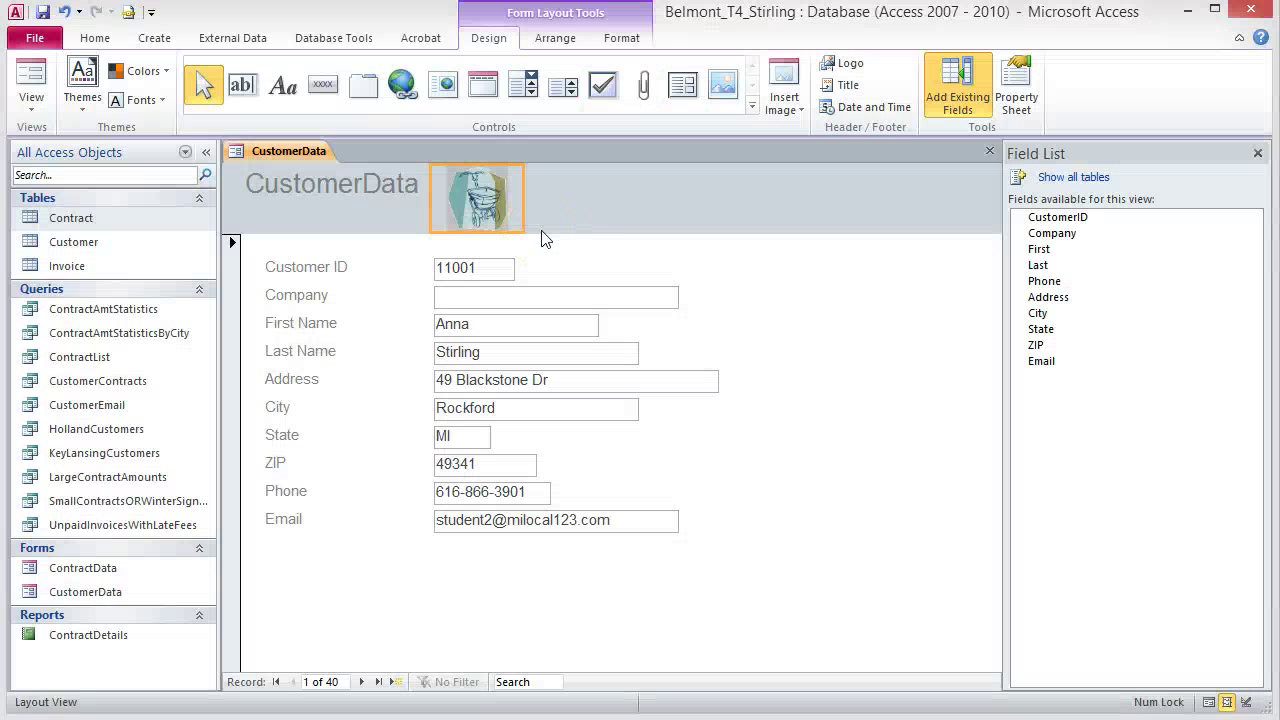
Edit the title to read 'Customer Data' and select its text.
click(357, 188)
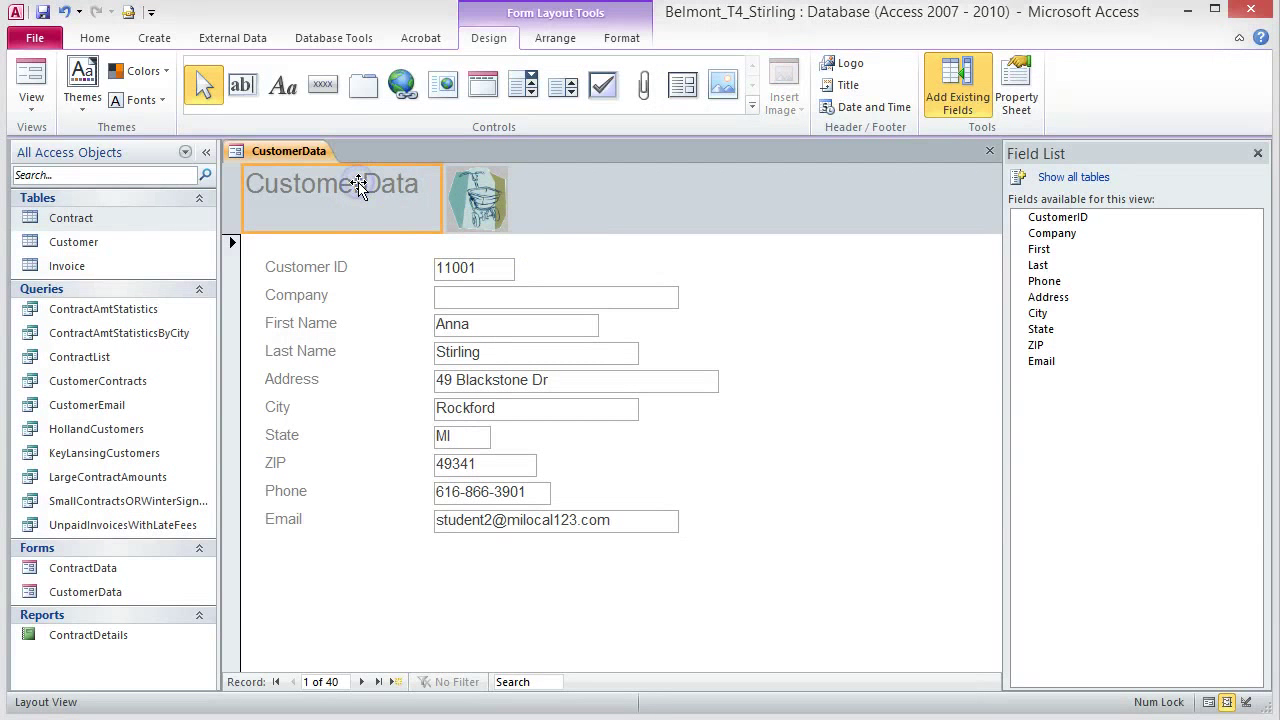
click(366, 185)
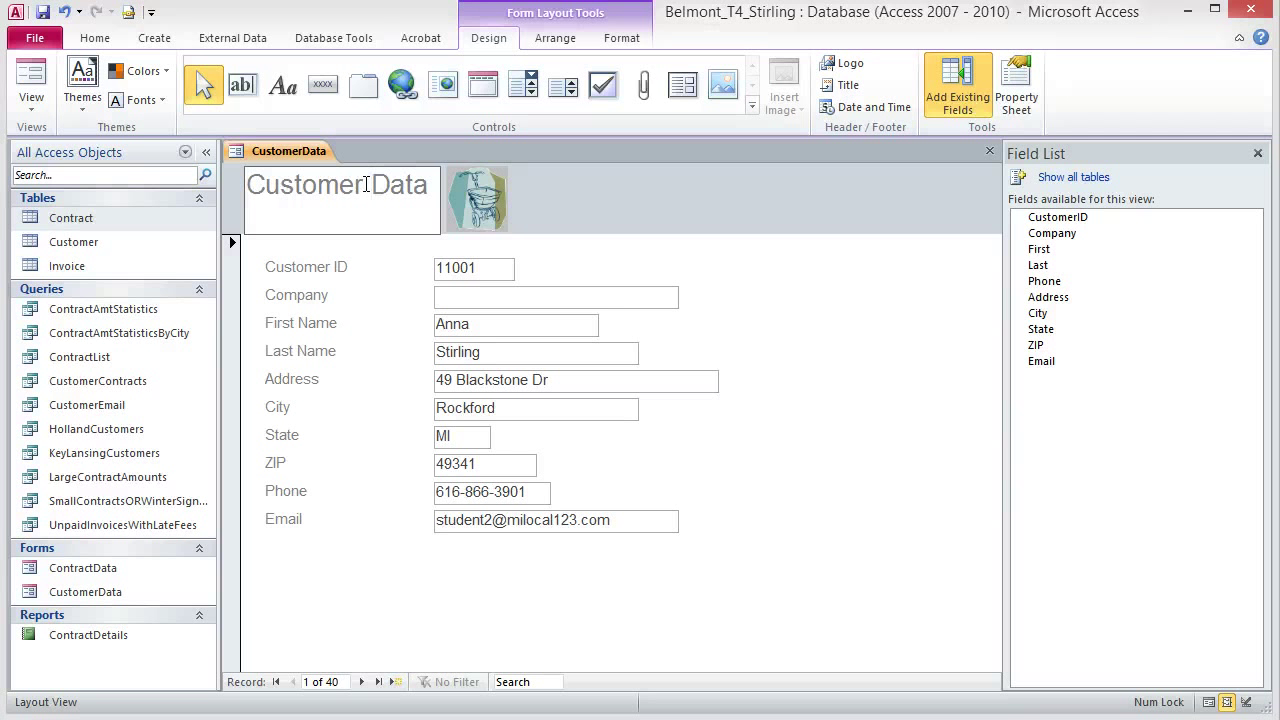
drag(418, 180, 242, 190)
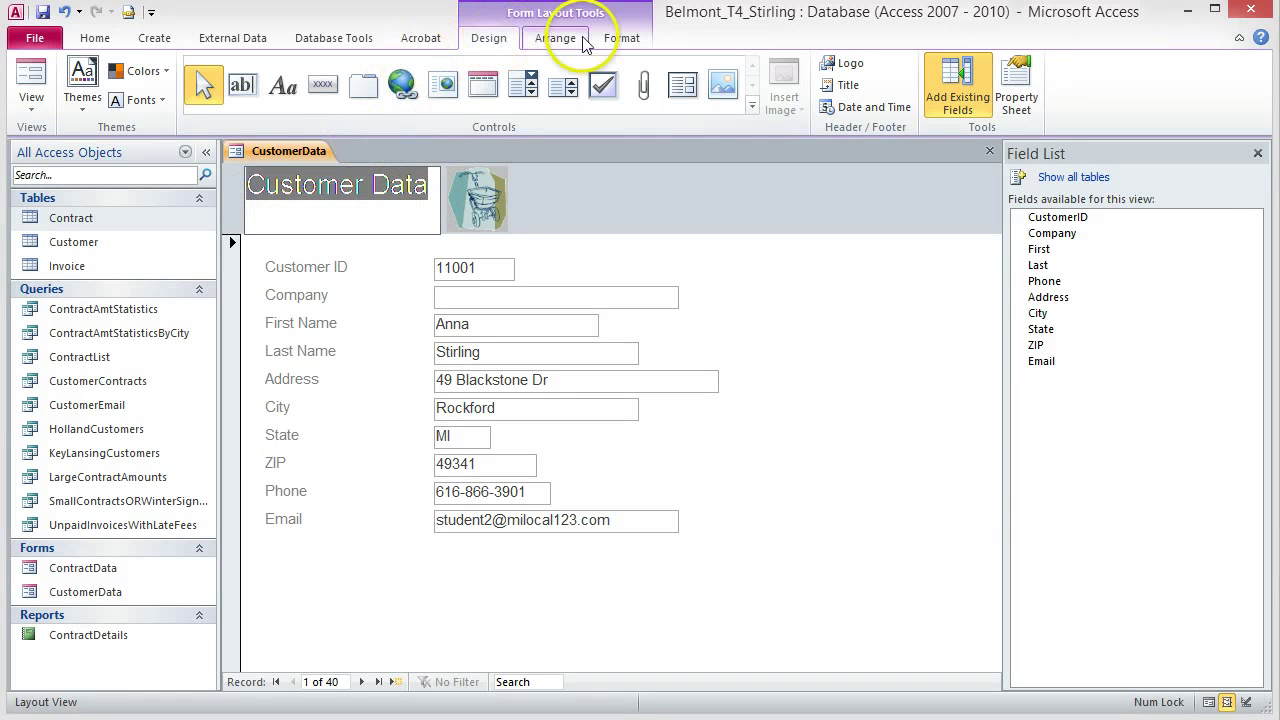
Color the title text Brown, Accent 3, Darker 25%.
click(618, 38)
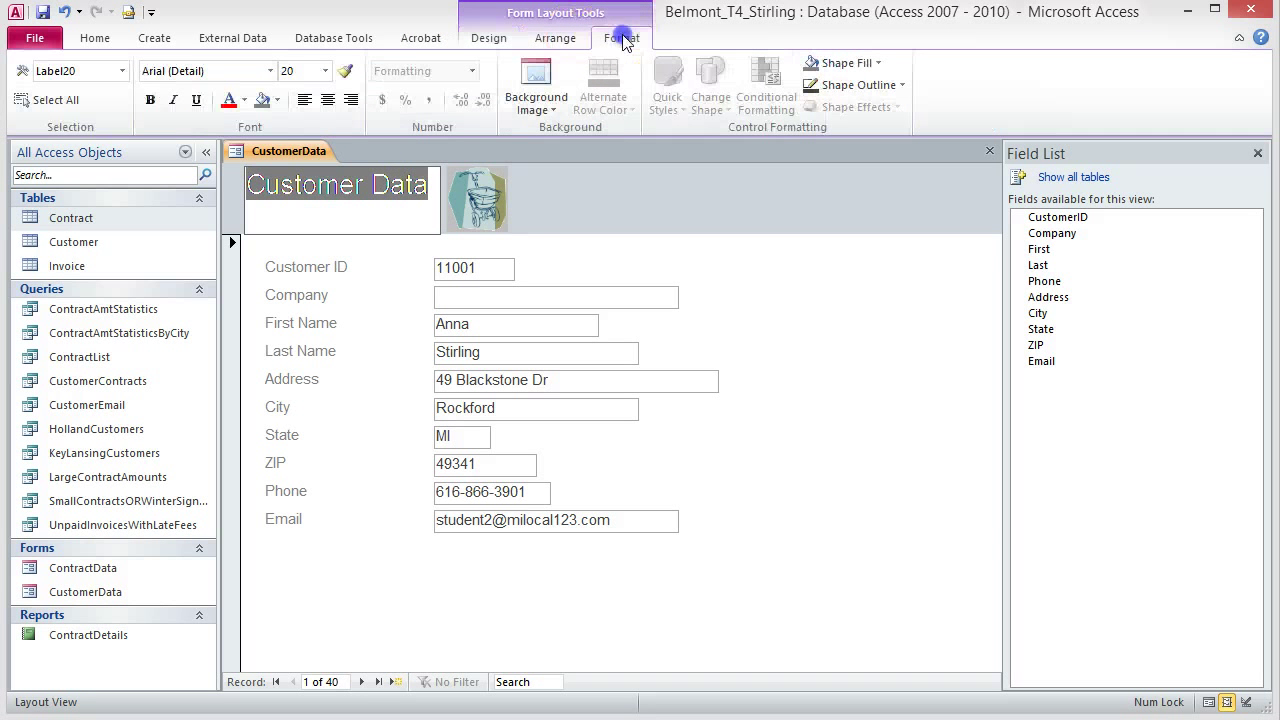
click(244, 100)
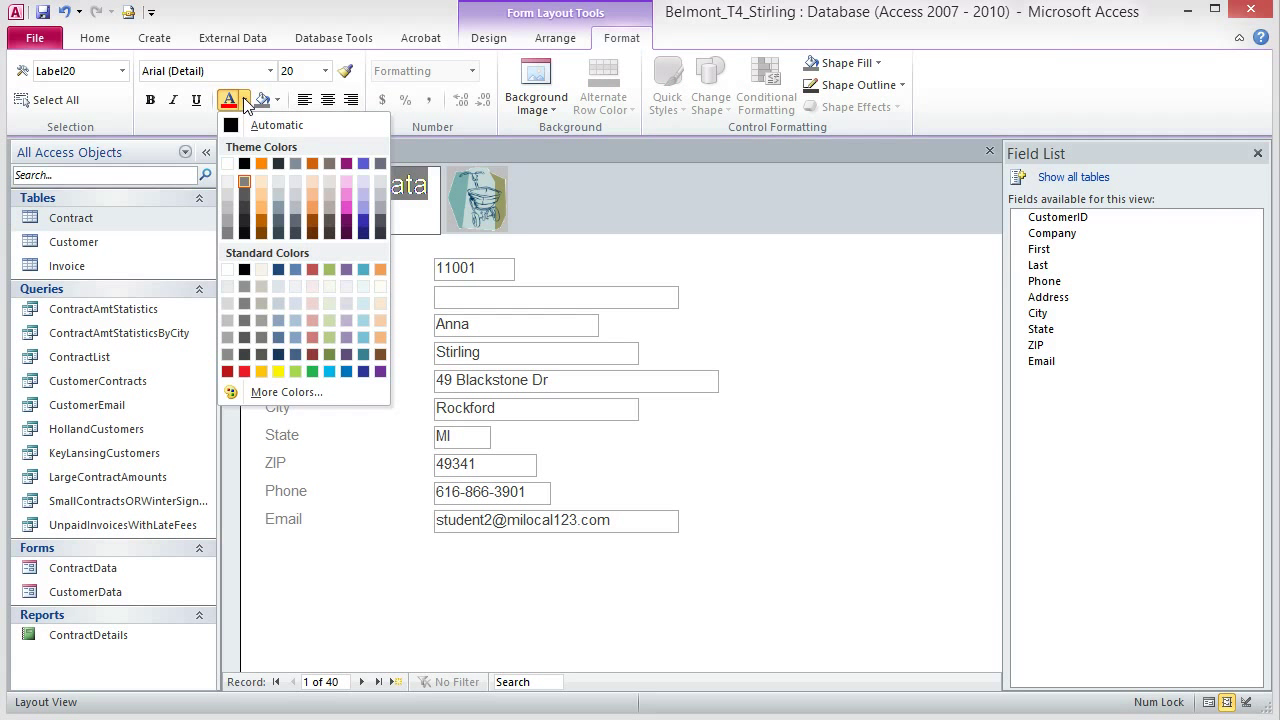
click(245, 101)
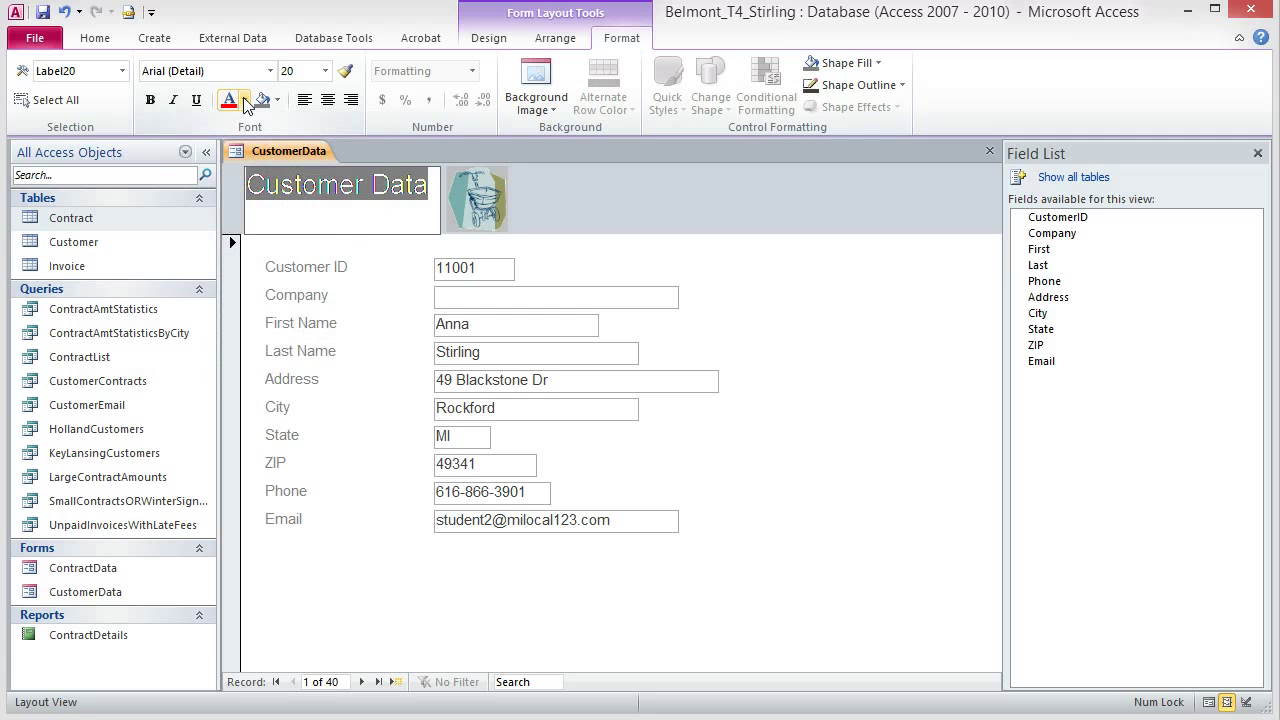
click(245, 101)
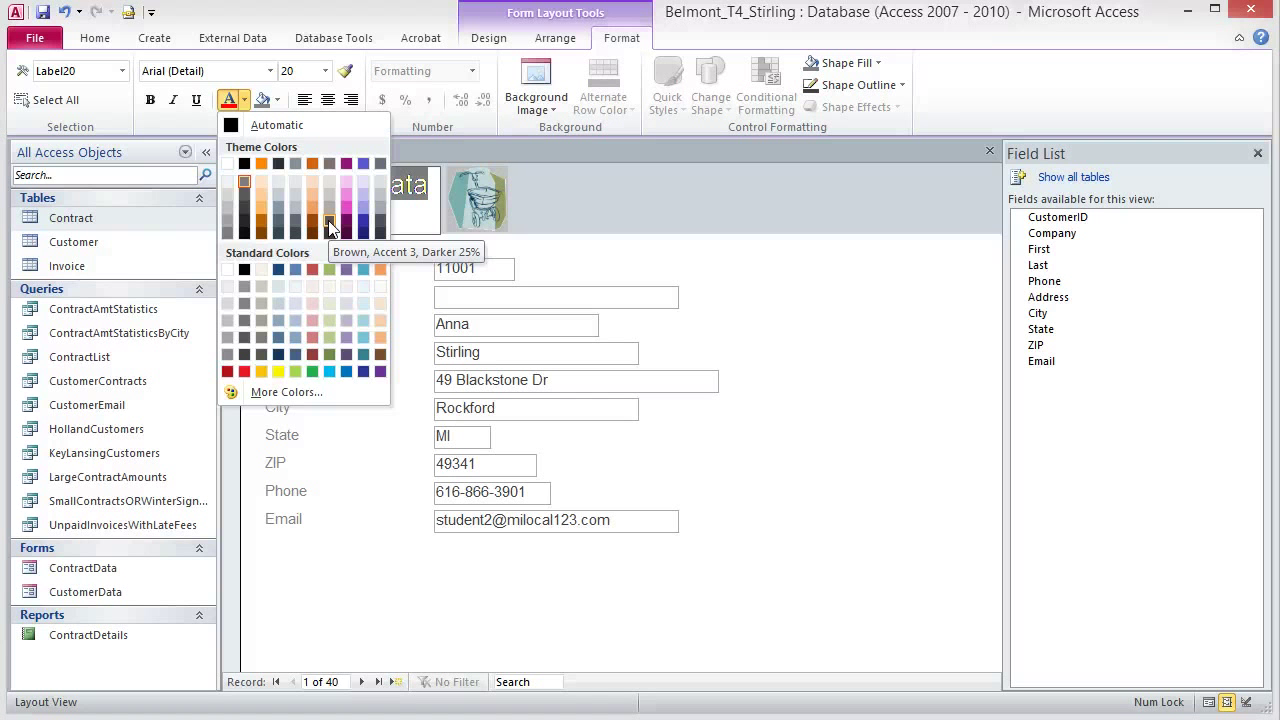
click(329, 227)
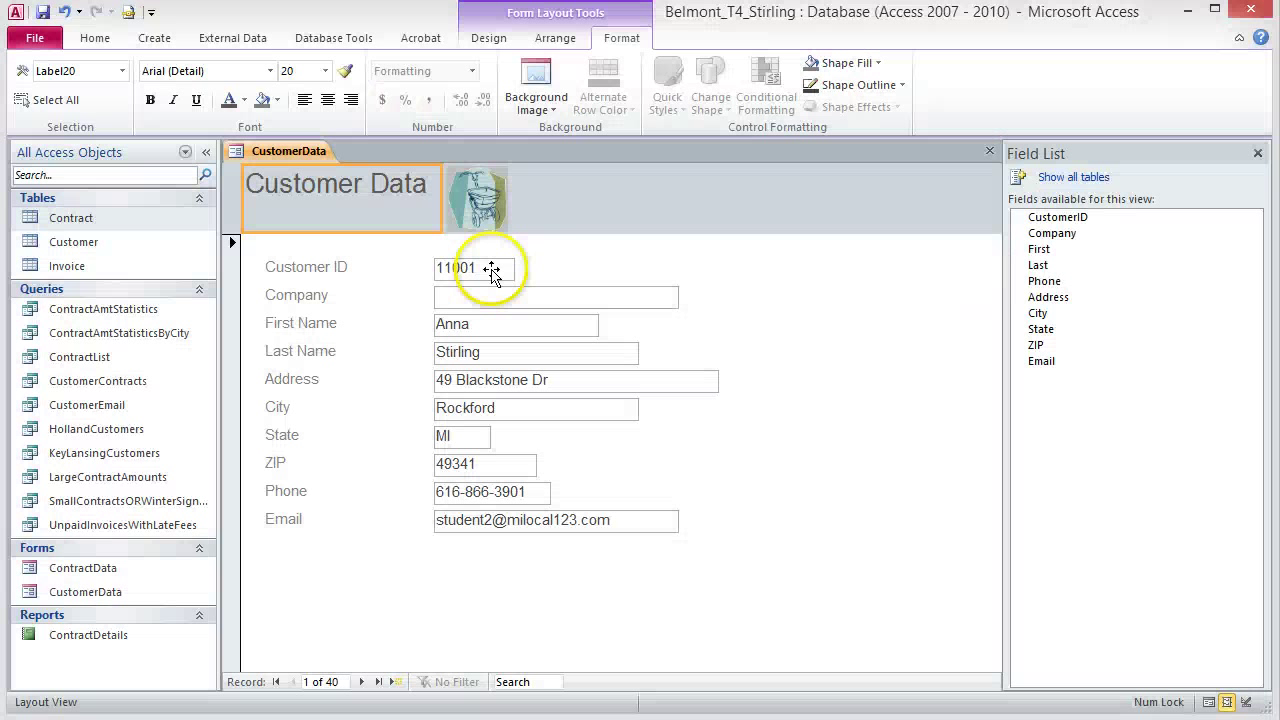
click(491, 274)
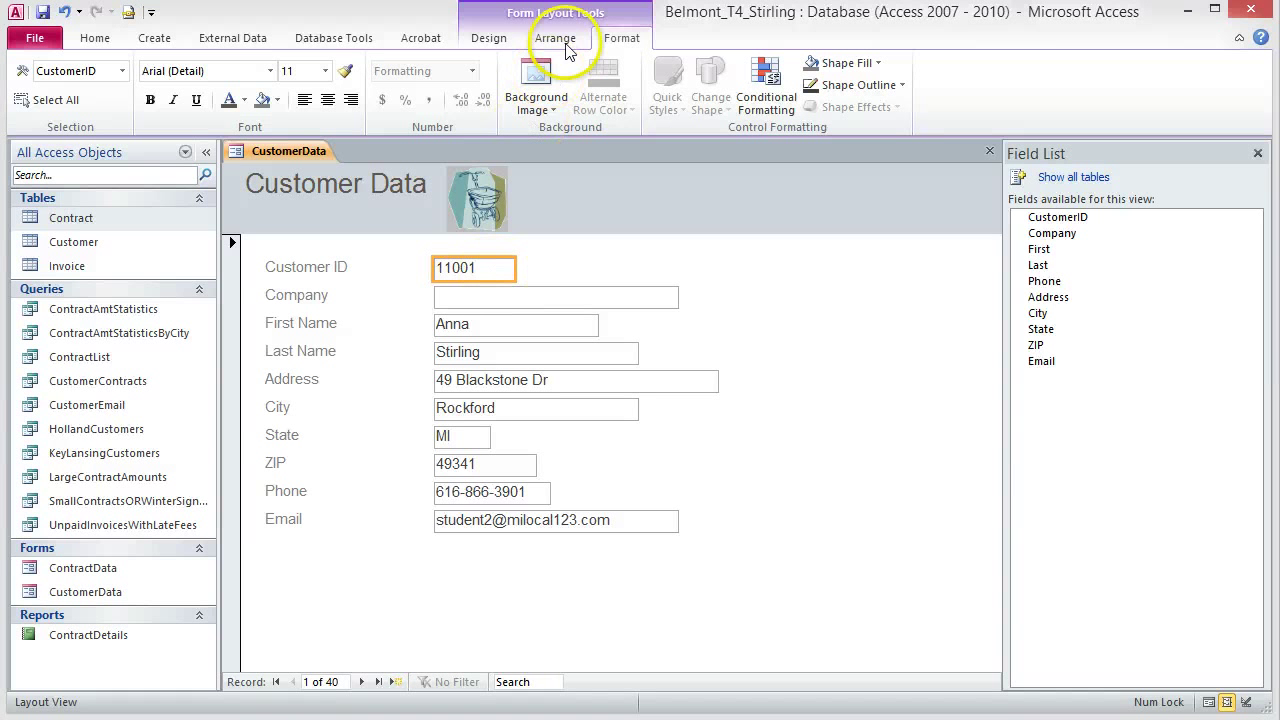
Set the Customer ID text box's Shape Outline line type to Dots.
click(893, 86)
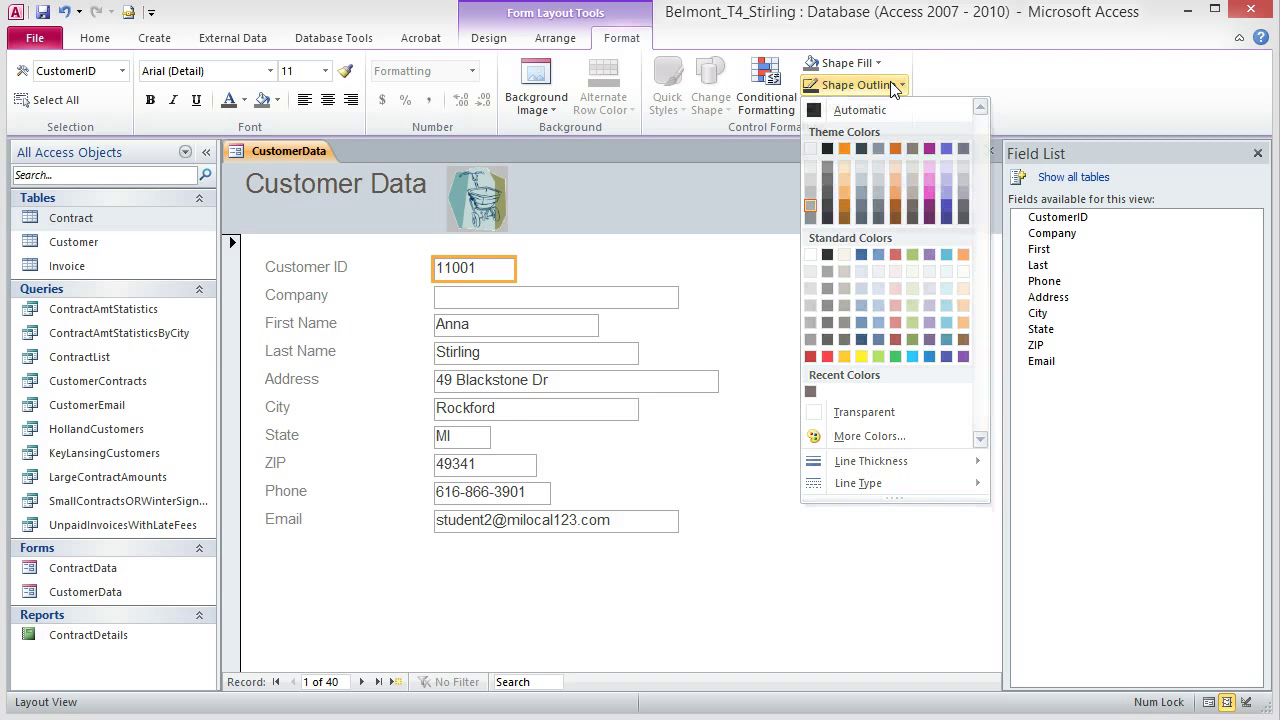
click(893, 86)
click(893, 86)
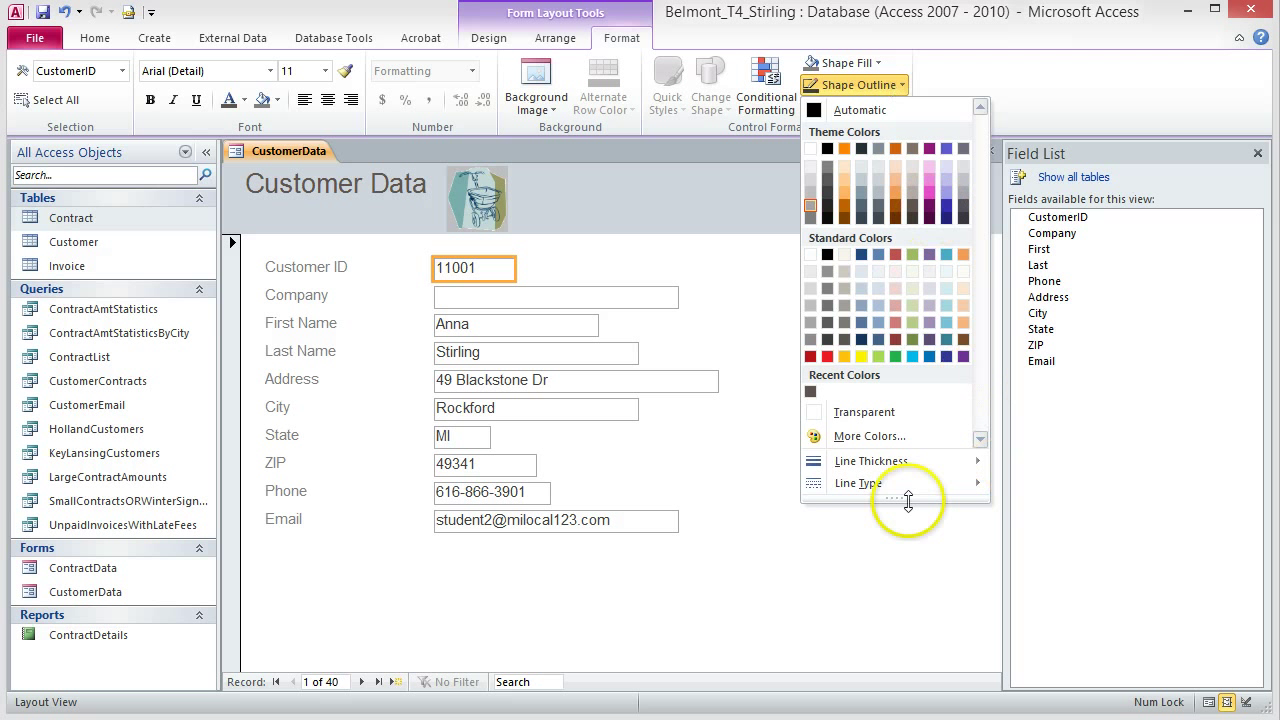
mouse_move(868, 488)
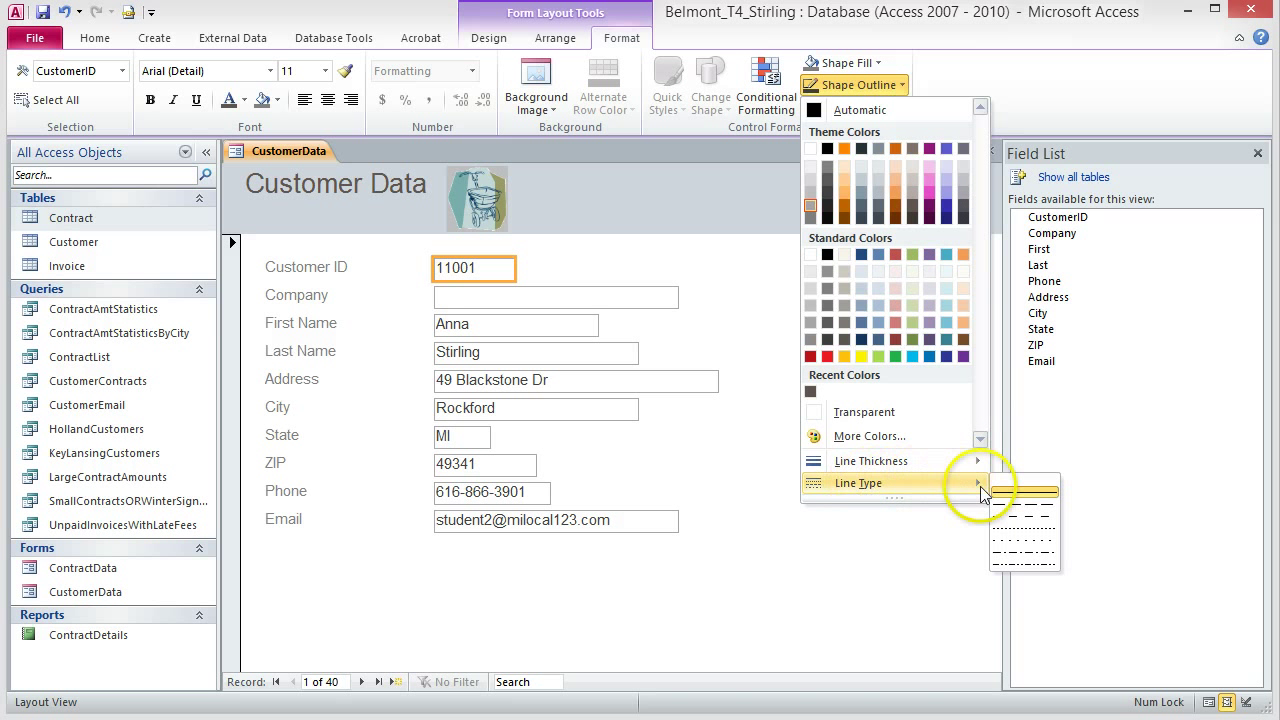
click(1040, 533)
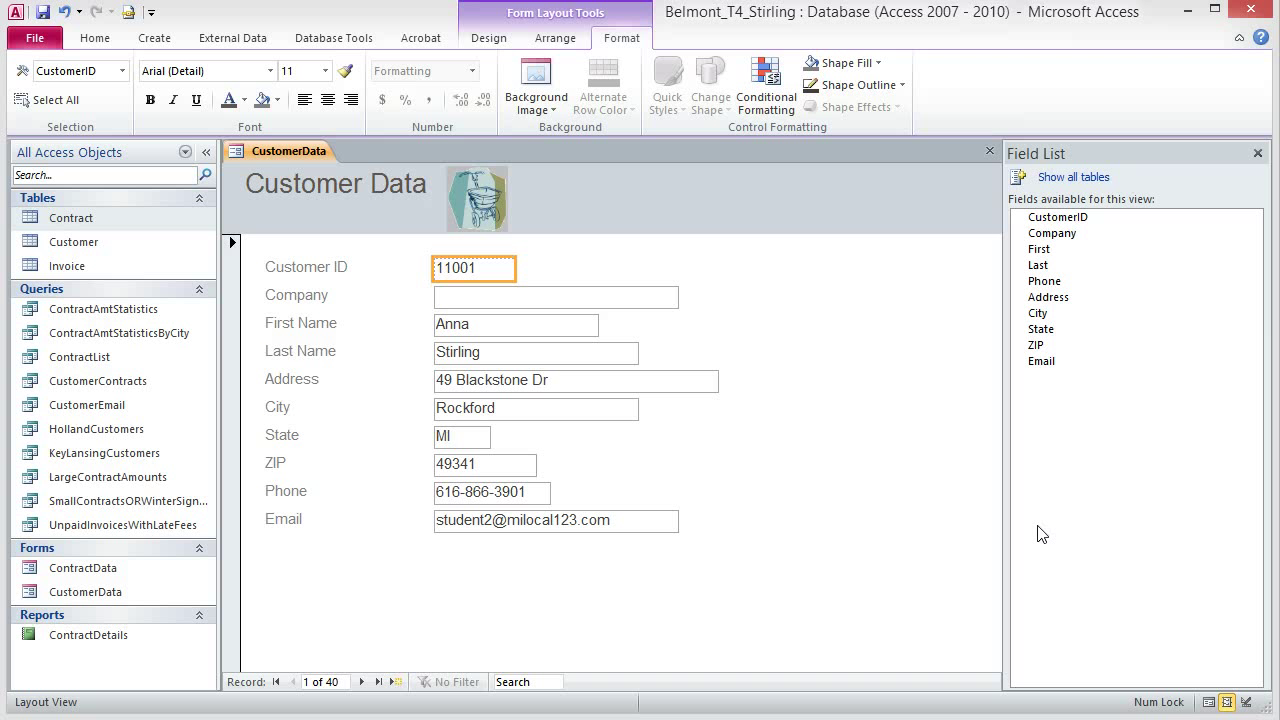
Give the Company through Email text boxes dotted outlines, then switch to Form View.
click(562, 298)
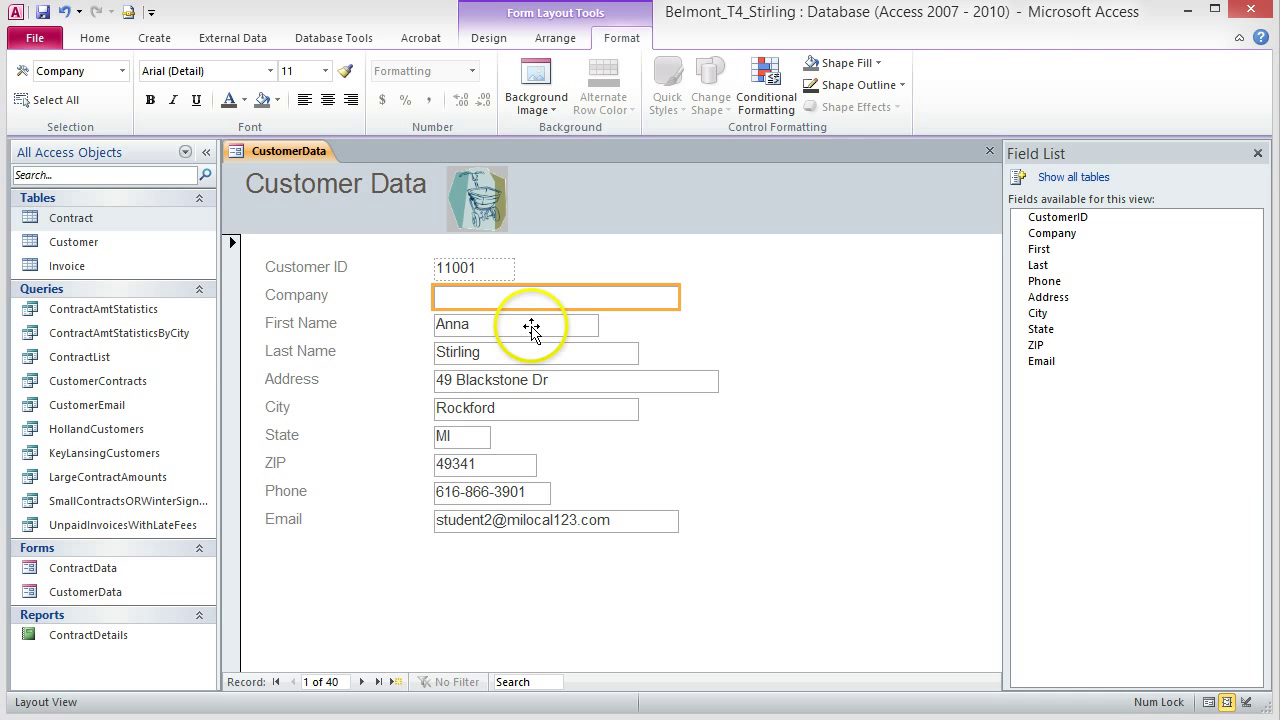
mouse_move(531, 329)
mouse_down()
mouse_move(551, 380)
mouse_move(487, 443)
mouse_move(462, 530)
mouse_up()
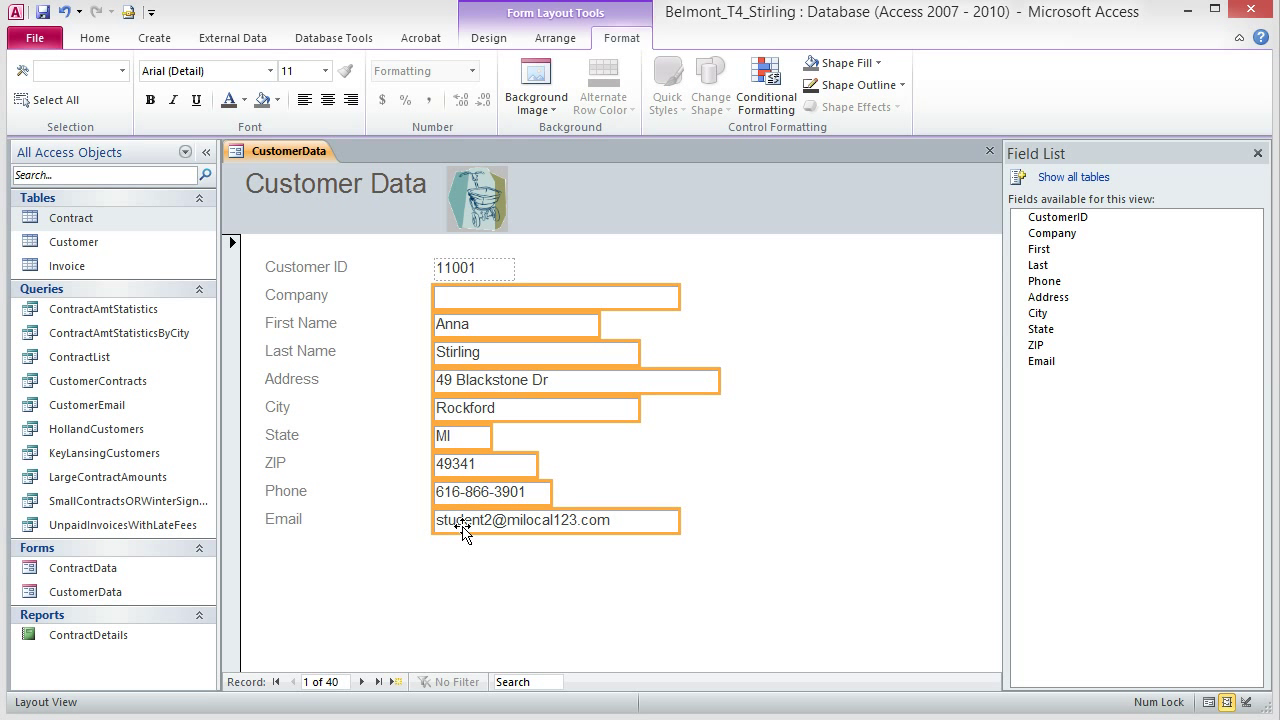
click(897, 85)
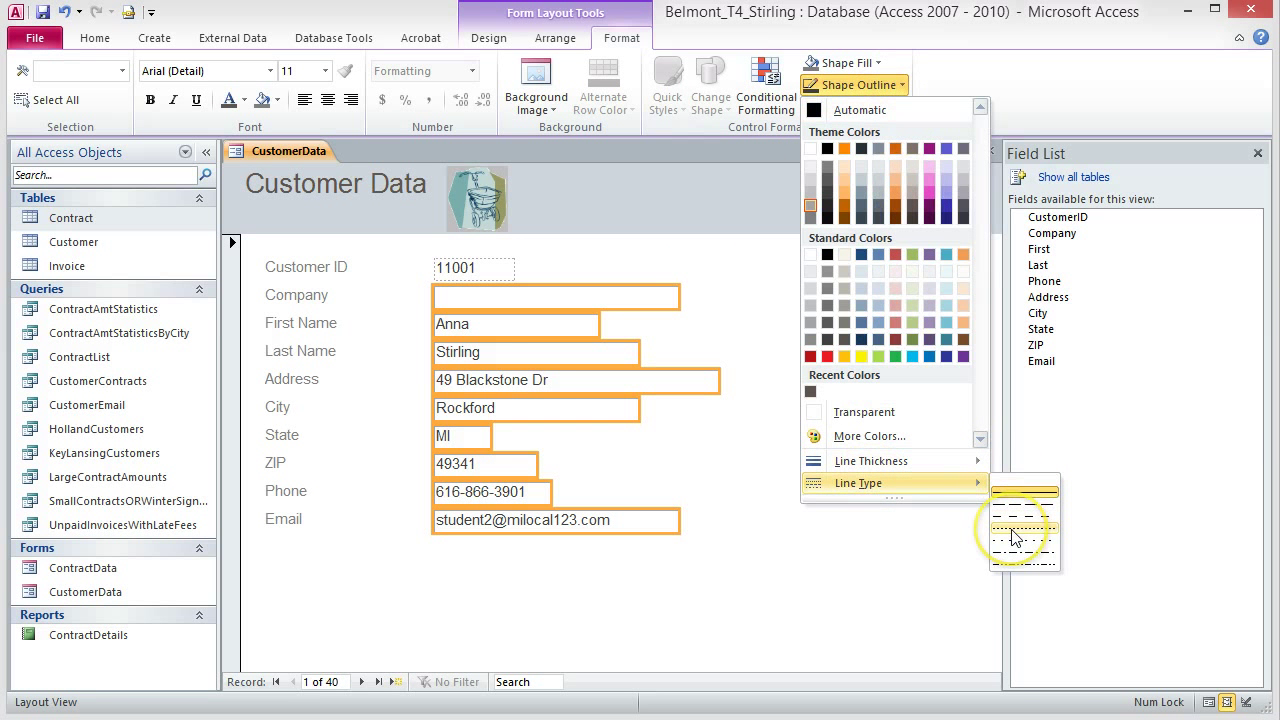
click(1013, 535)
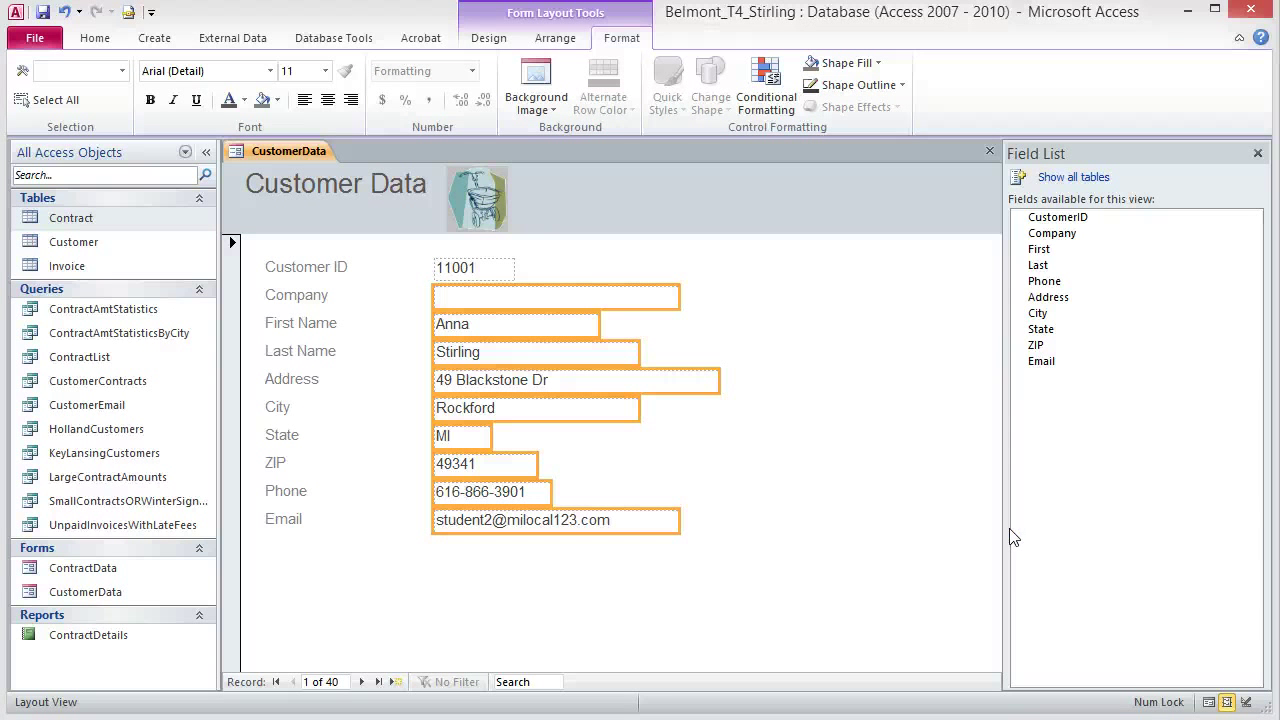
click(1209, 703)
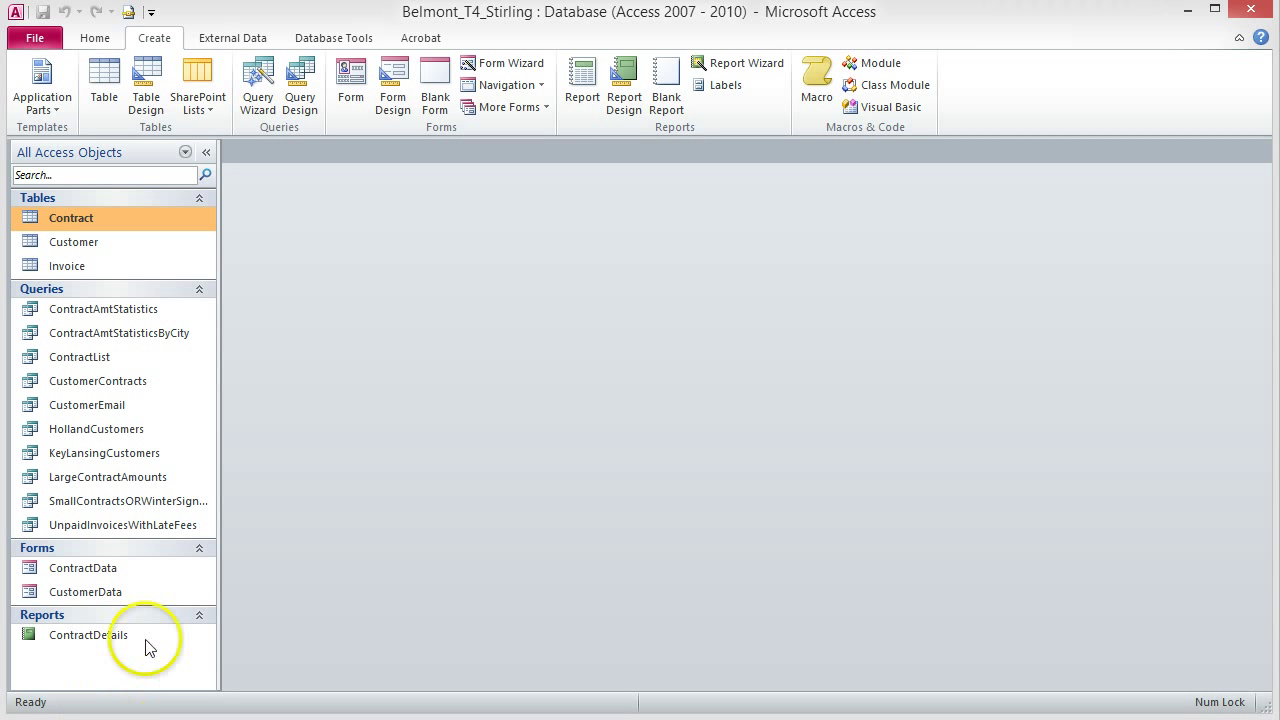
Reopen the CustomerData form from the Navigation Pane and place the cursor in Company.
click(103, 592)
double_click(103, 592)
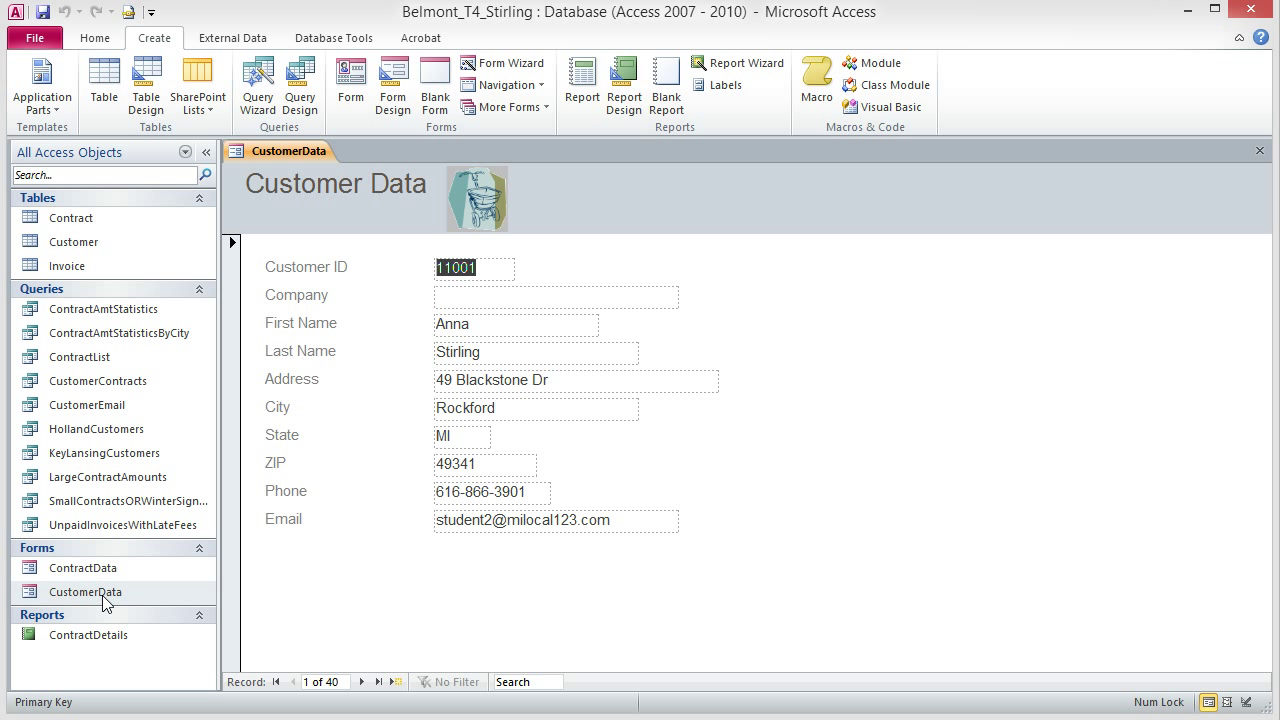
click(503, 296)
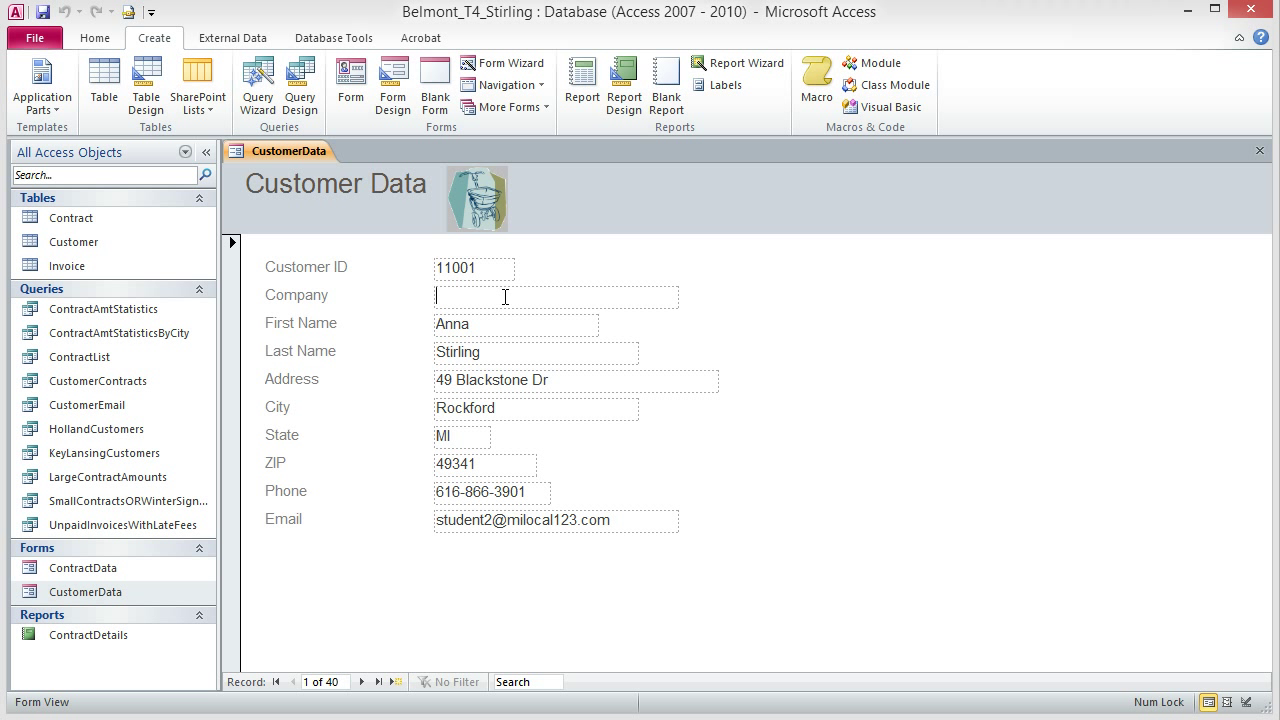
click(90, 42)
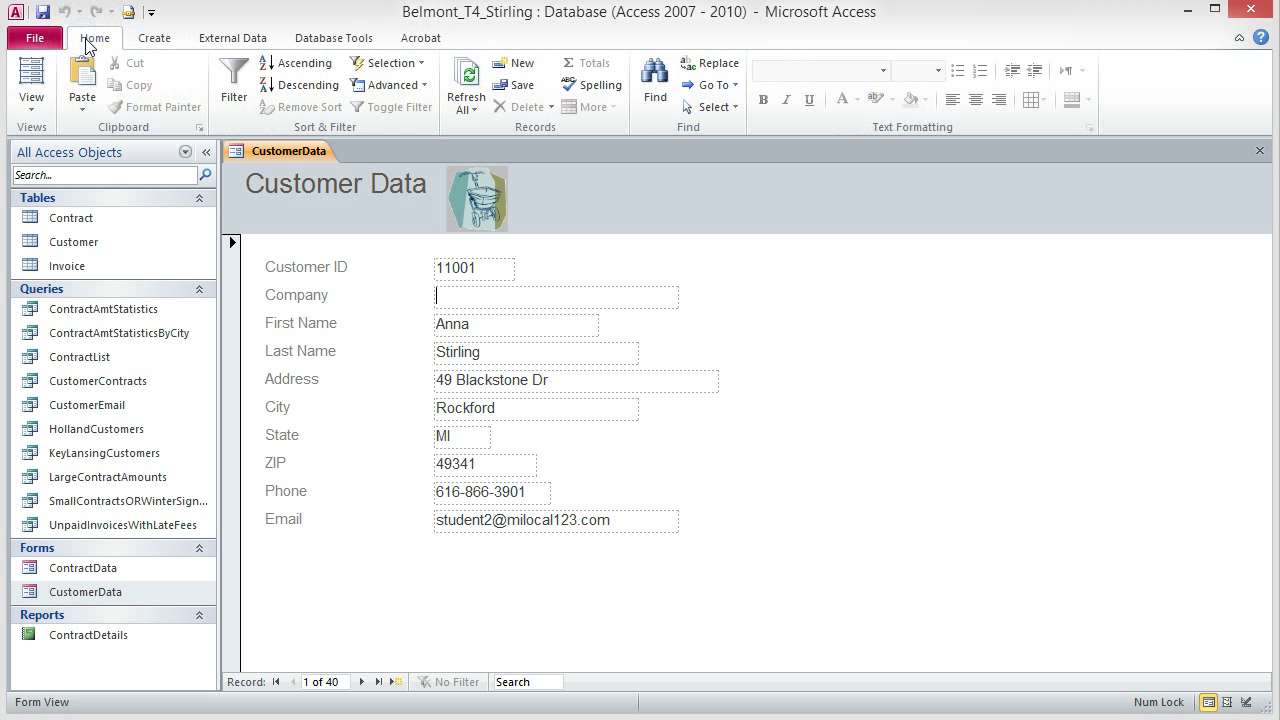
Find 'tulips' in Company, matching any part, reaching Three Tulips Café, then close Find.
click(655, 82)
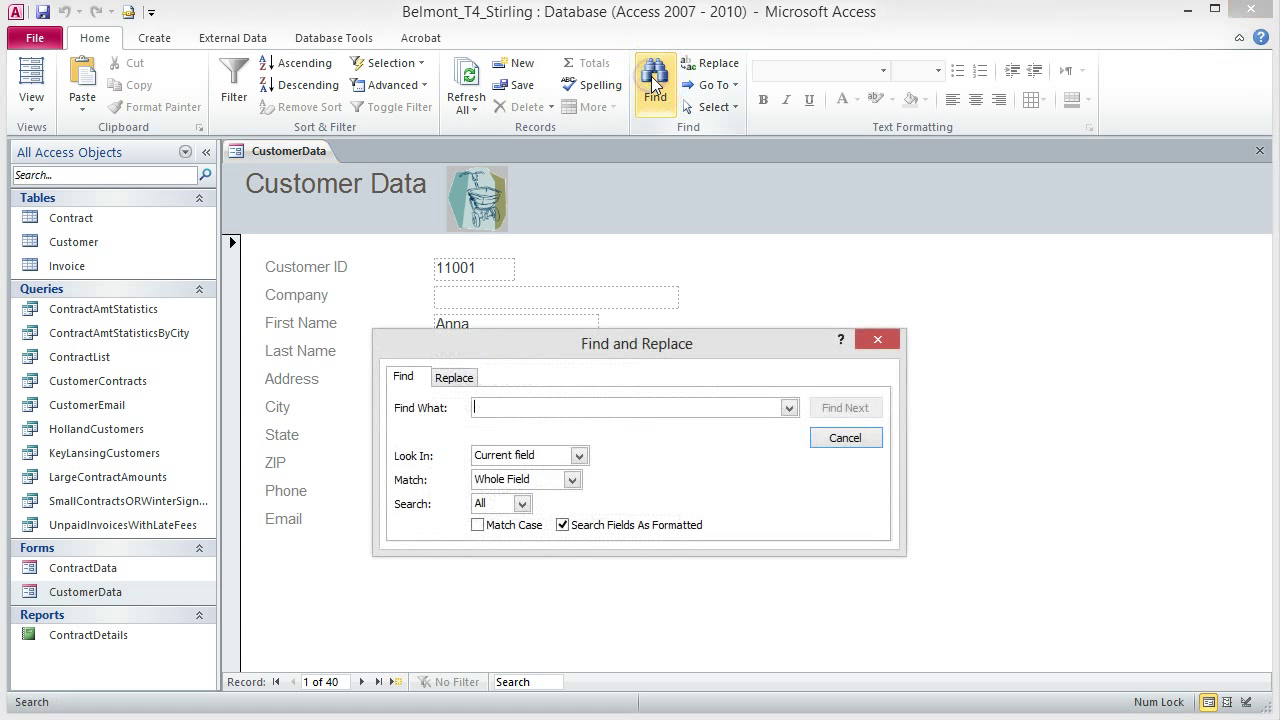
click(538, 410)
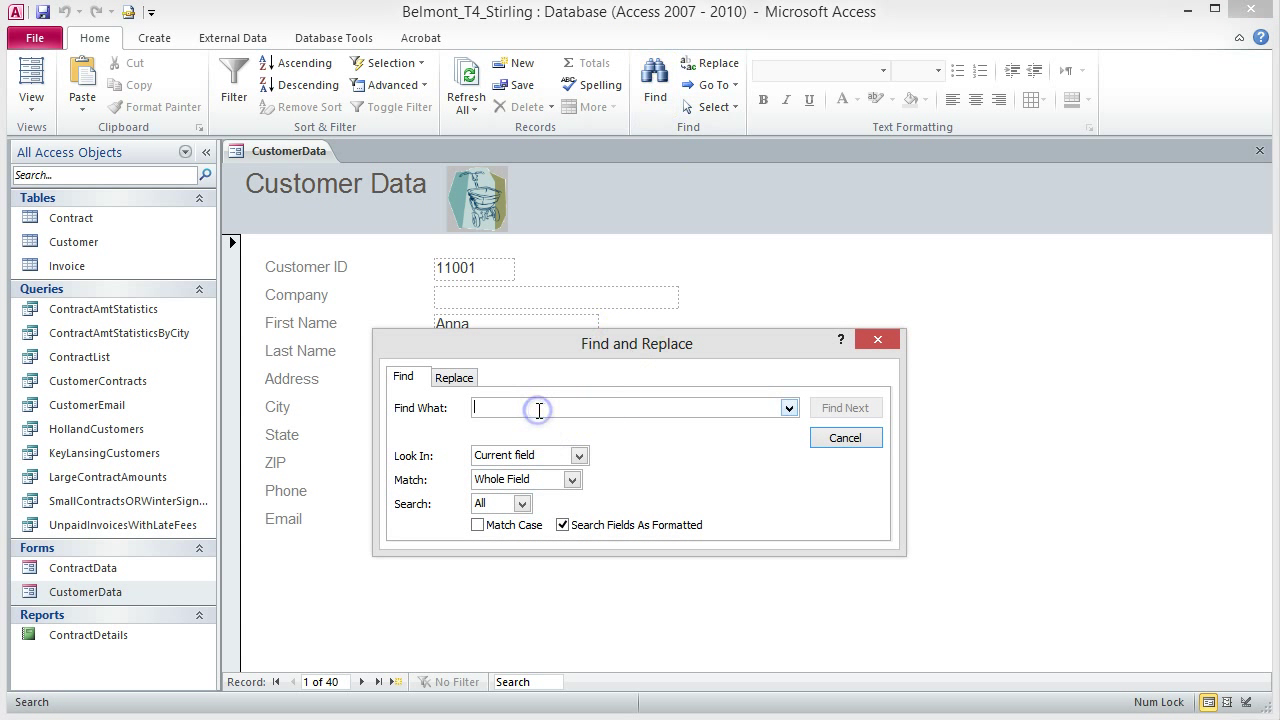
text(tulip)
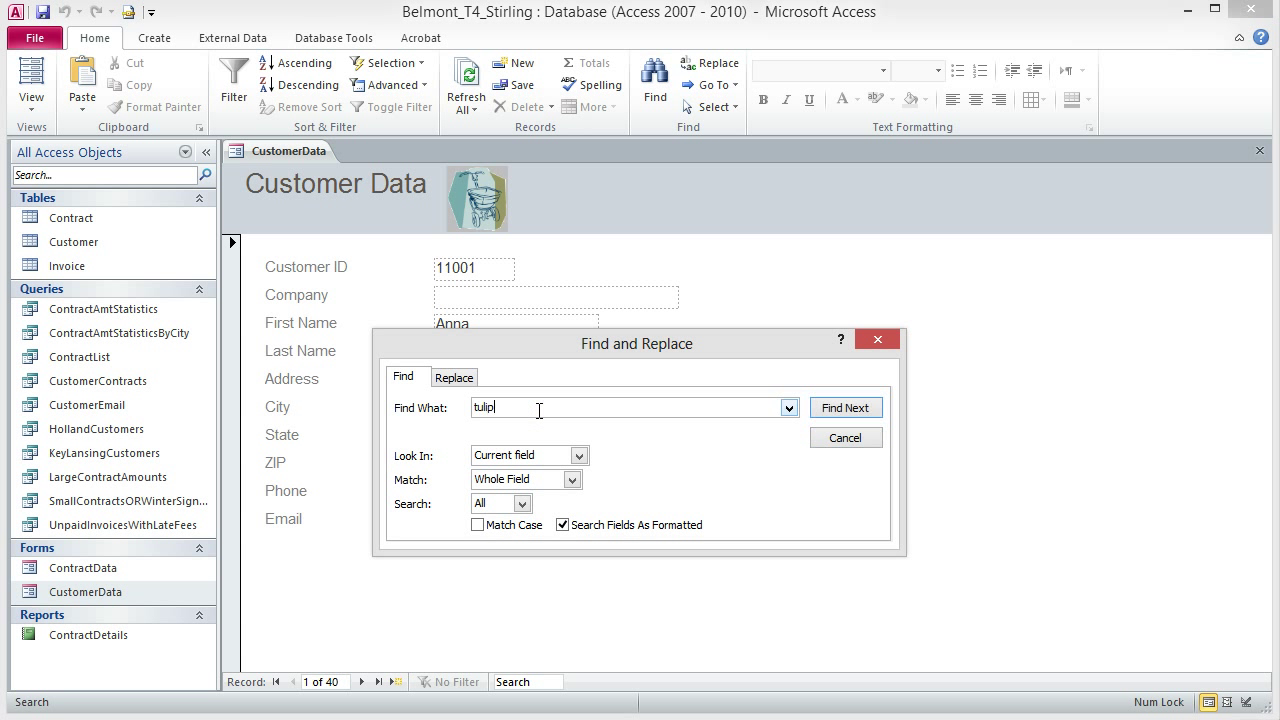
text(s)
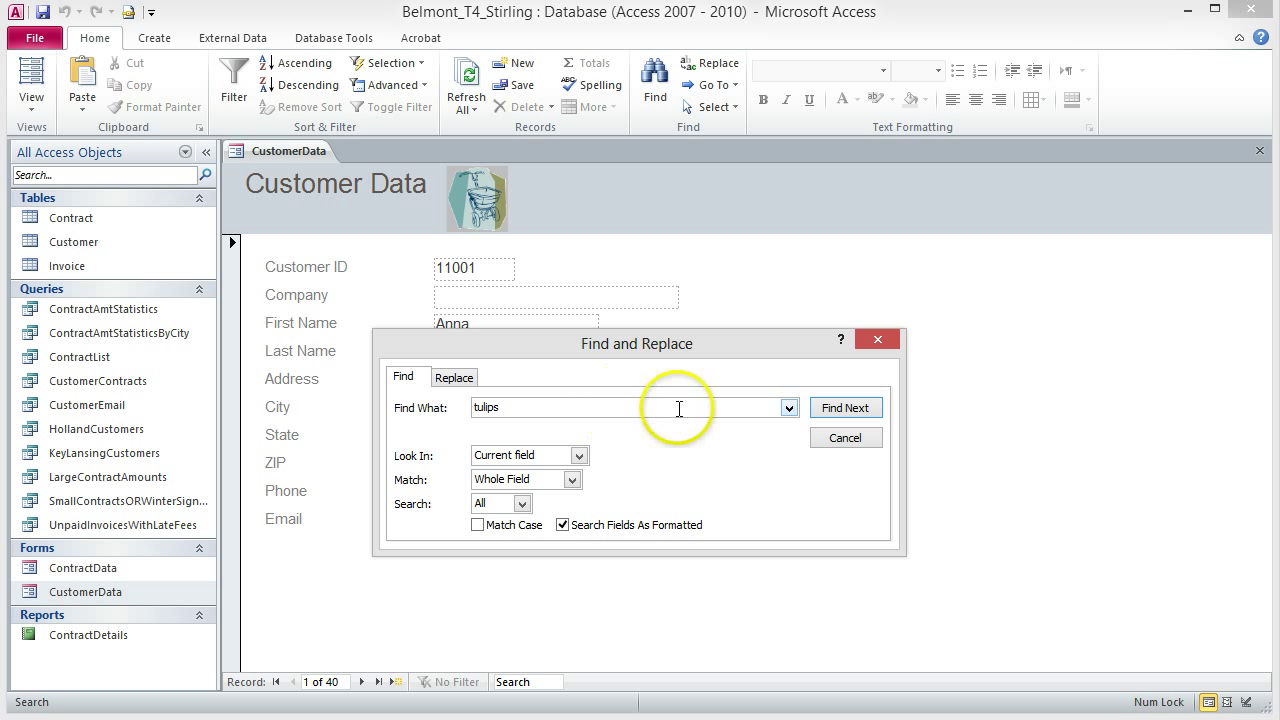
click(570, 481)
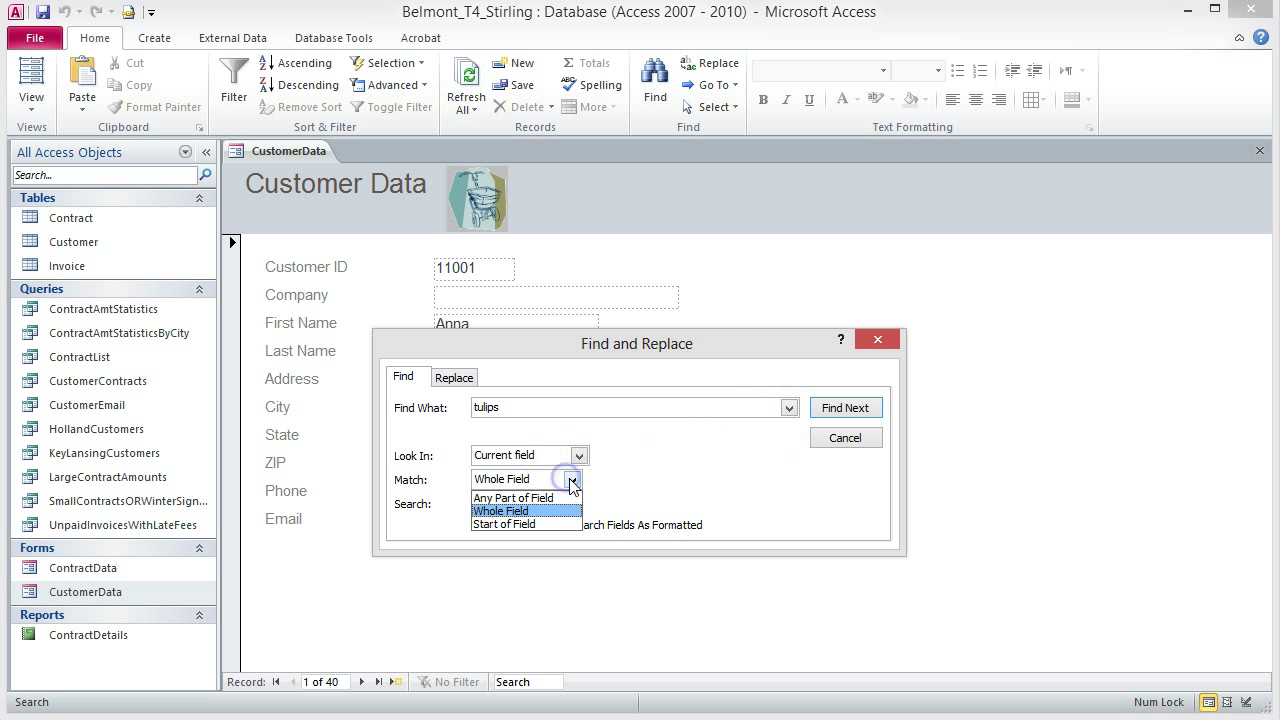
click(553, 495)
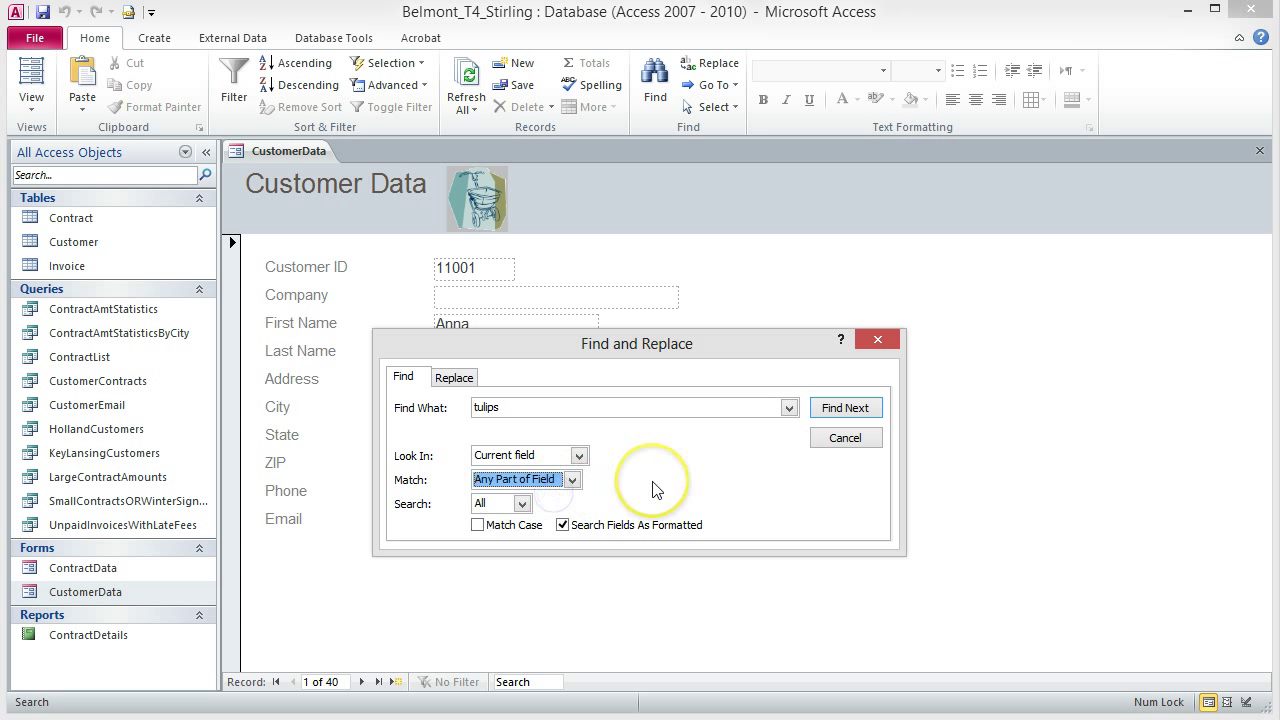
click(853, 408)
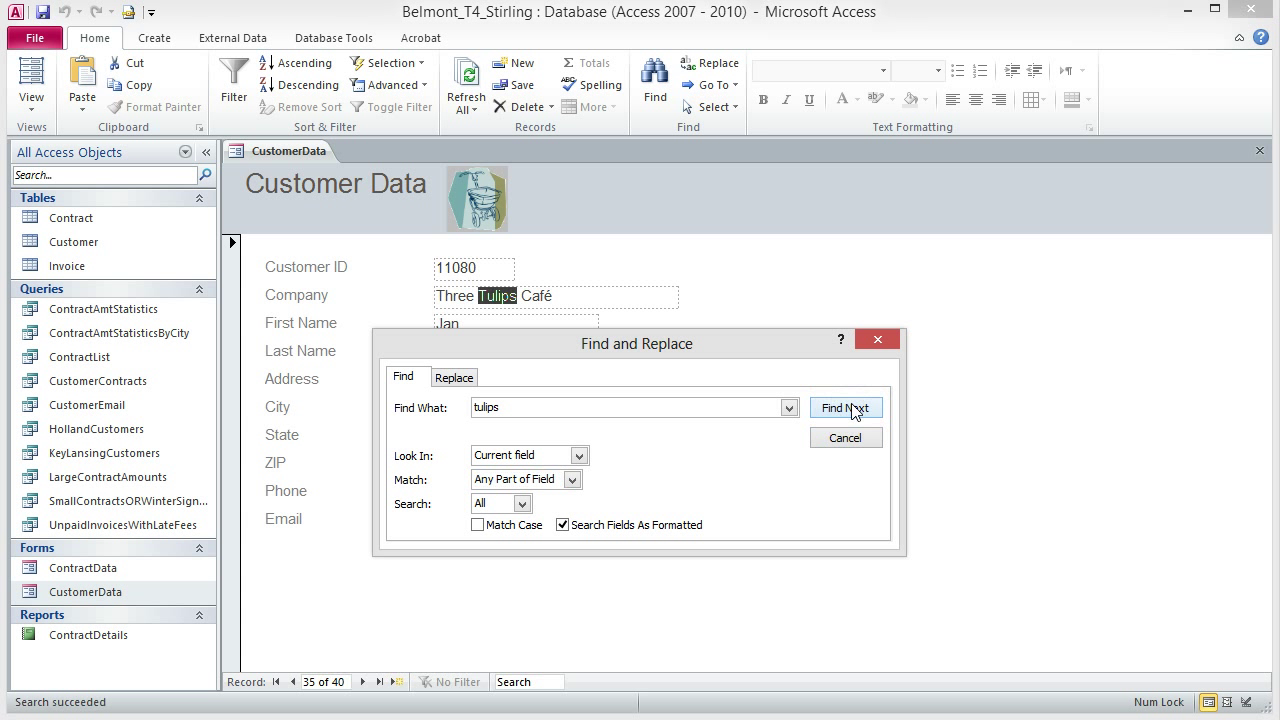
key(alt+n)
click(876, 340)
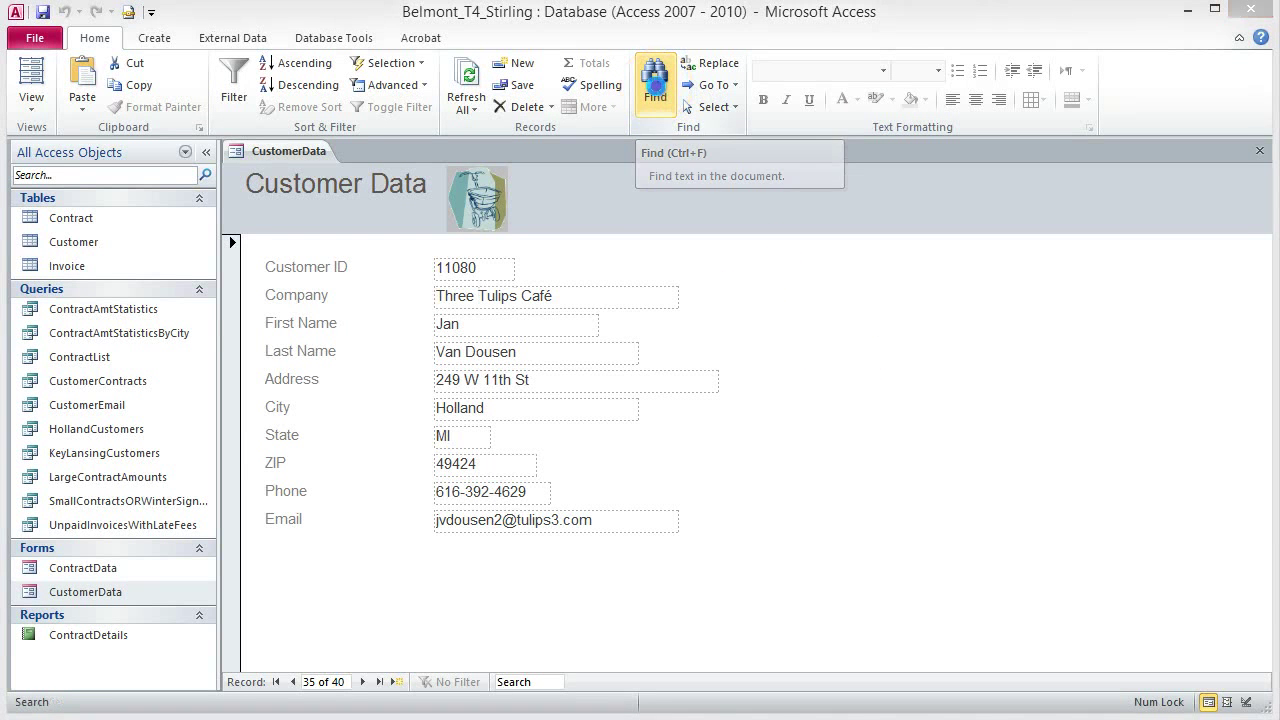
Set up a search for '517*' in the Phone field with Whole Field matching.
click(656, 94)
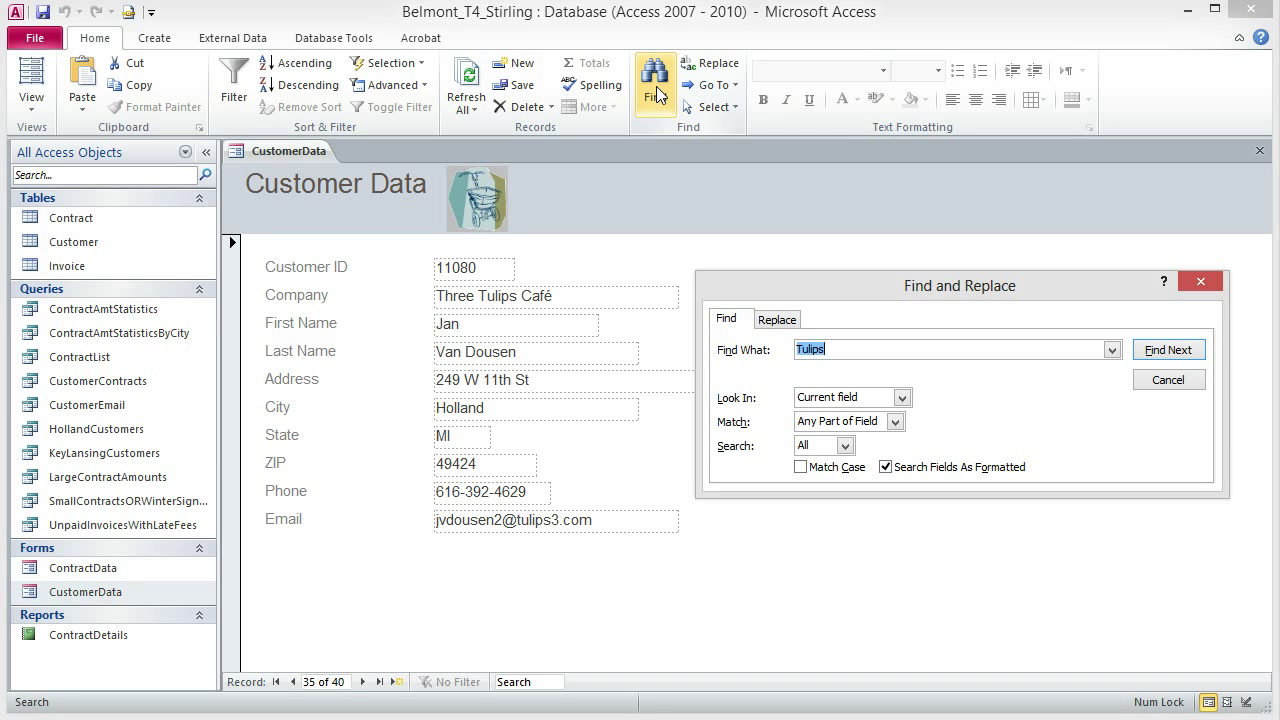
click(522, 491)
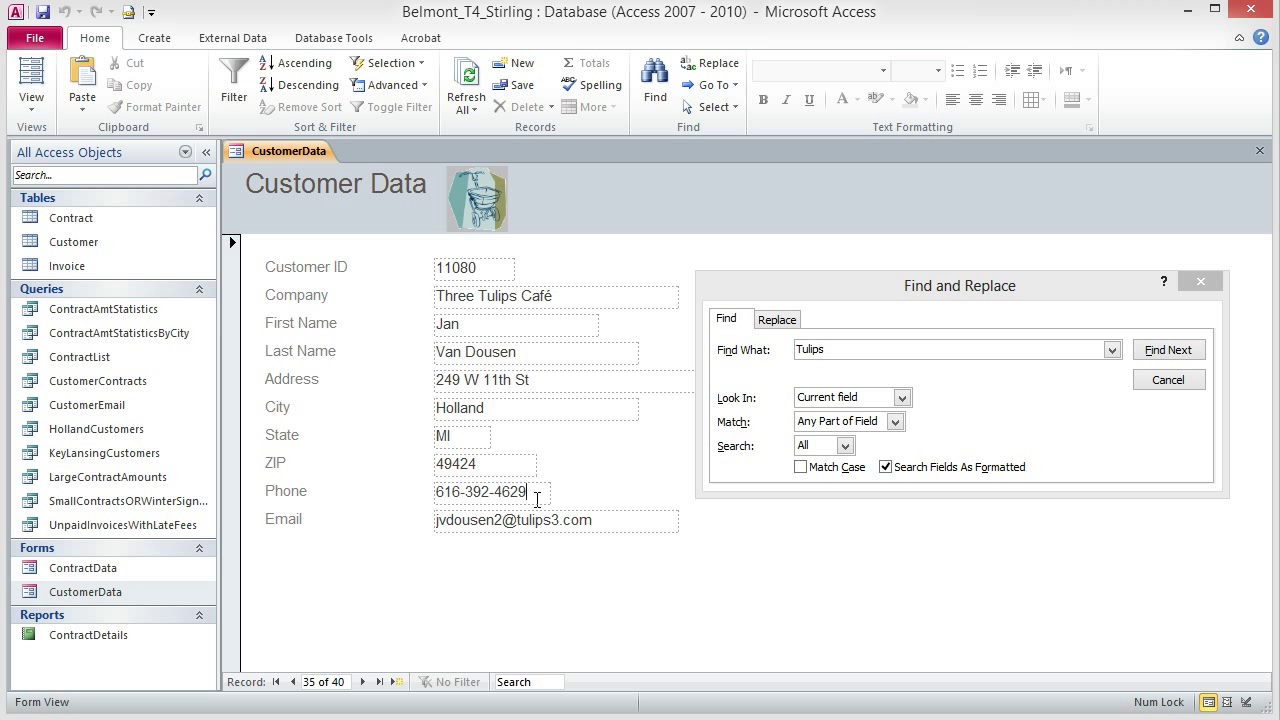
click(811, 352)
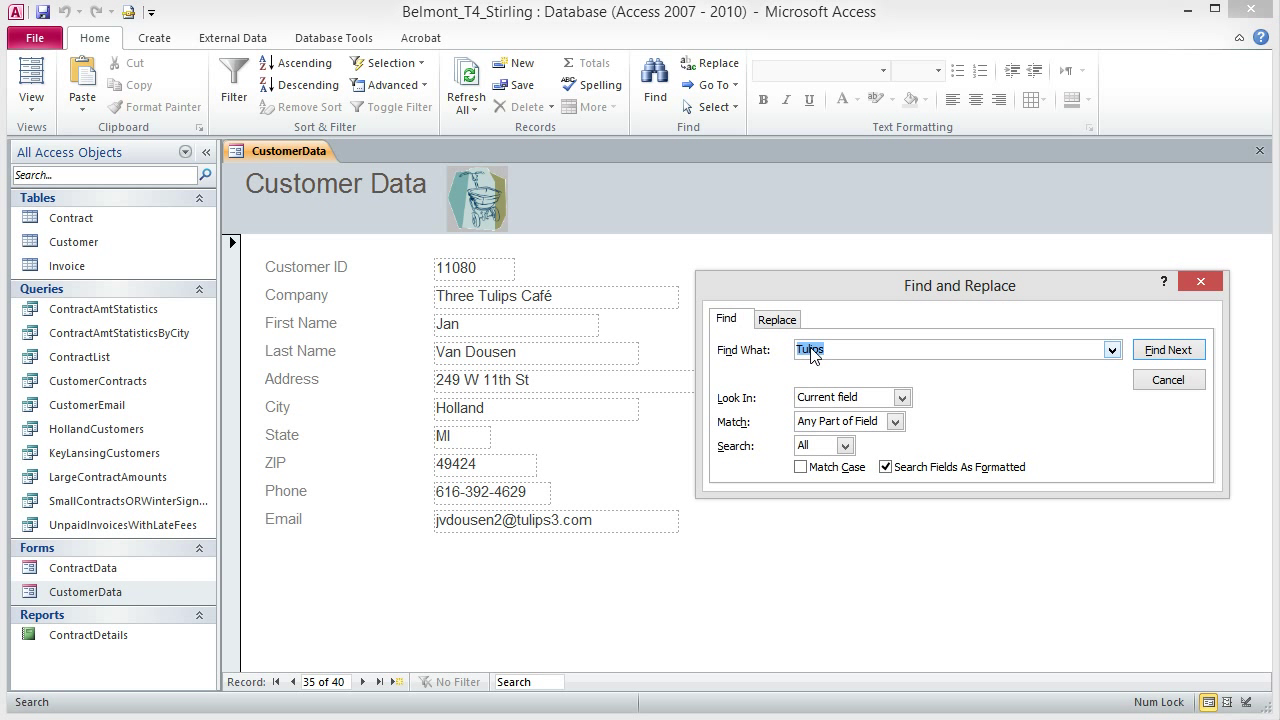
text(517*)
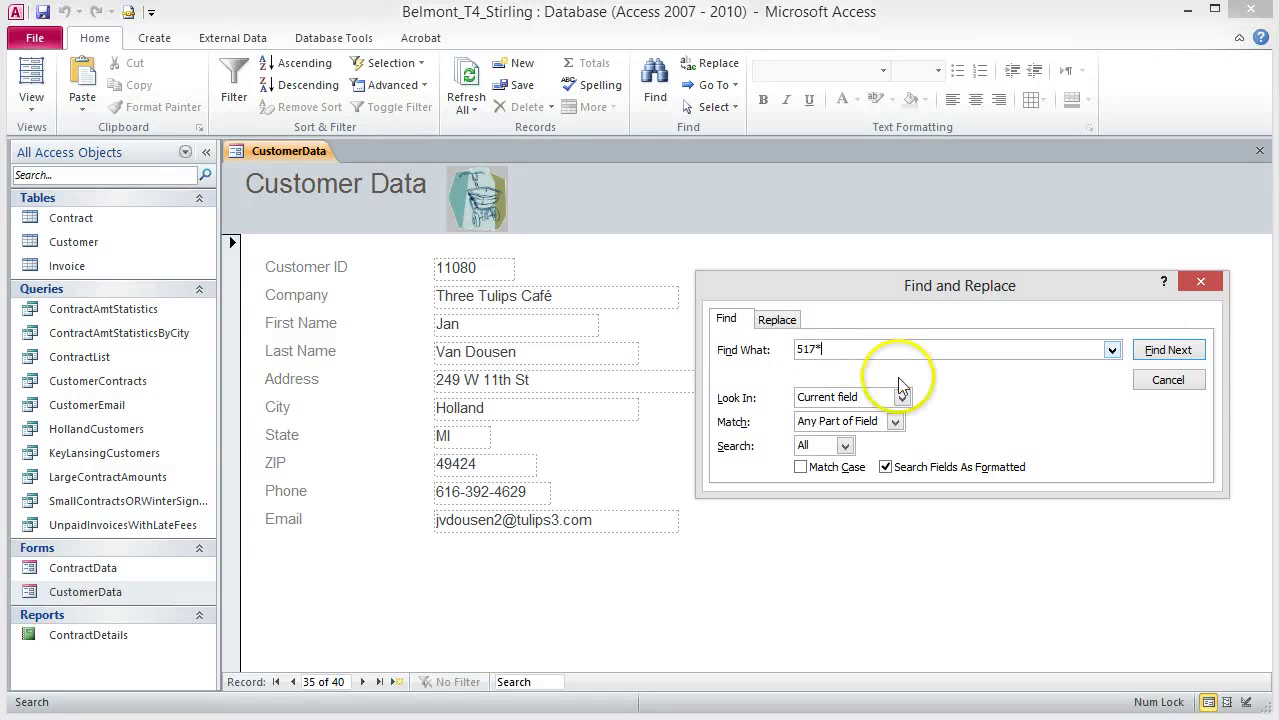
click(895, 421)
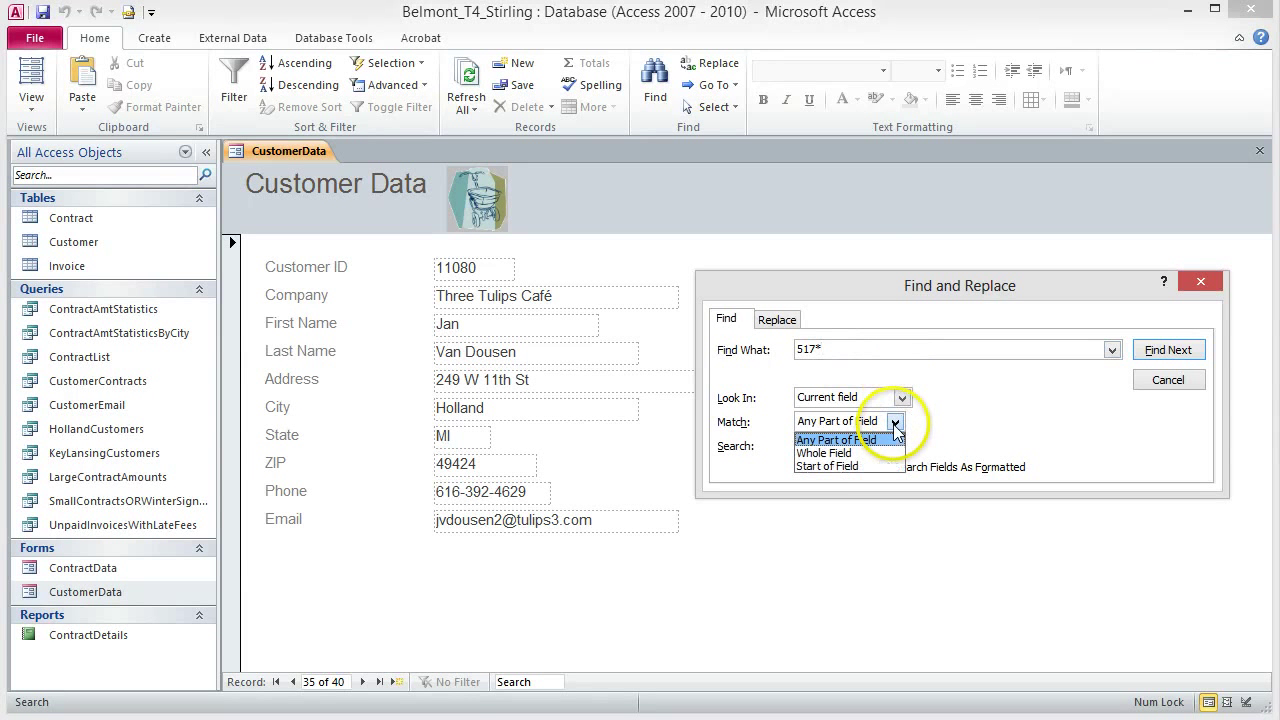
click(850, 453)
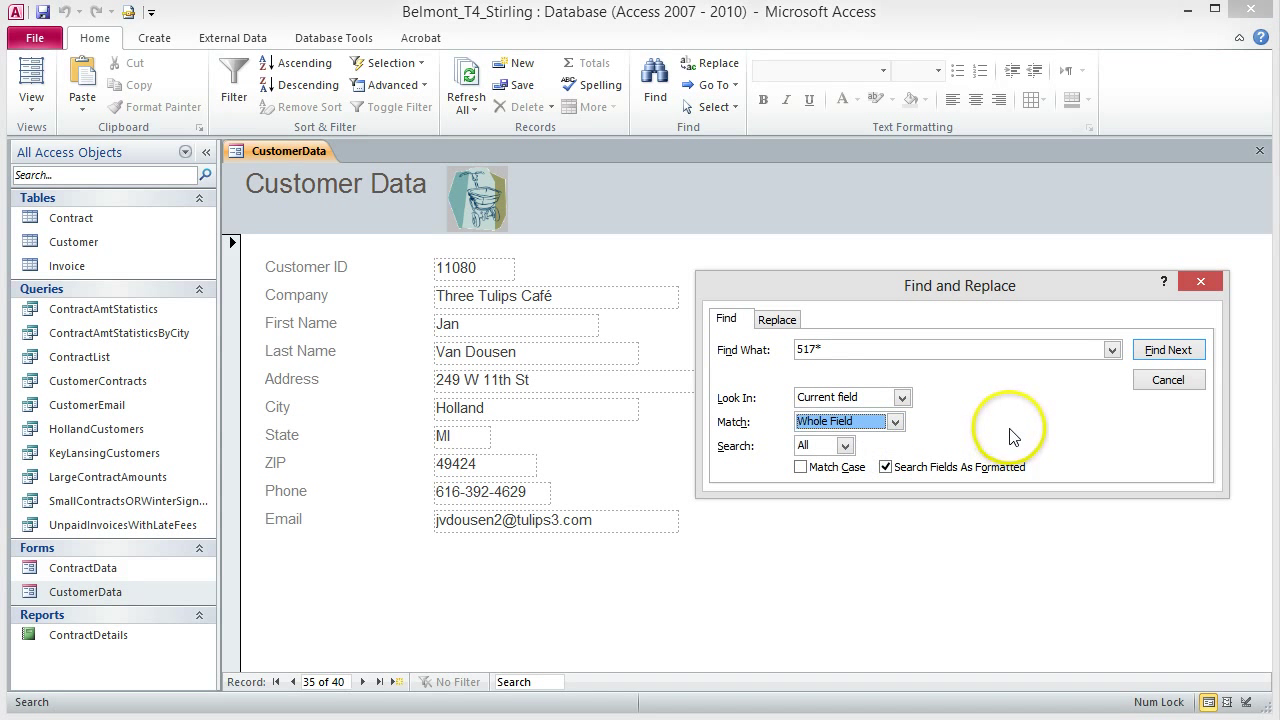
Step through each 517 match until record 33, Kim Architects, Inc., then close Find.
click(1176, 354)
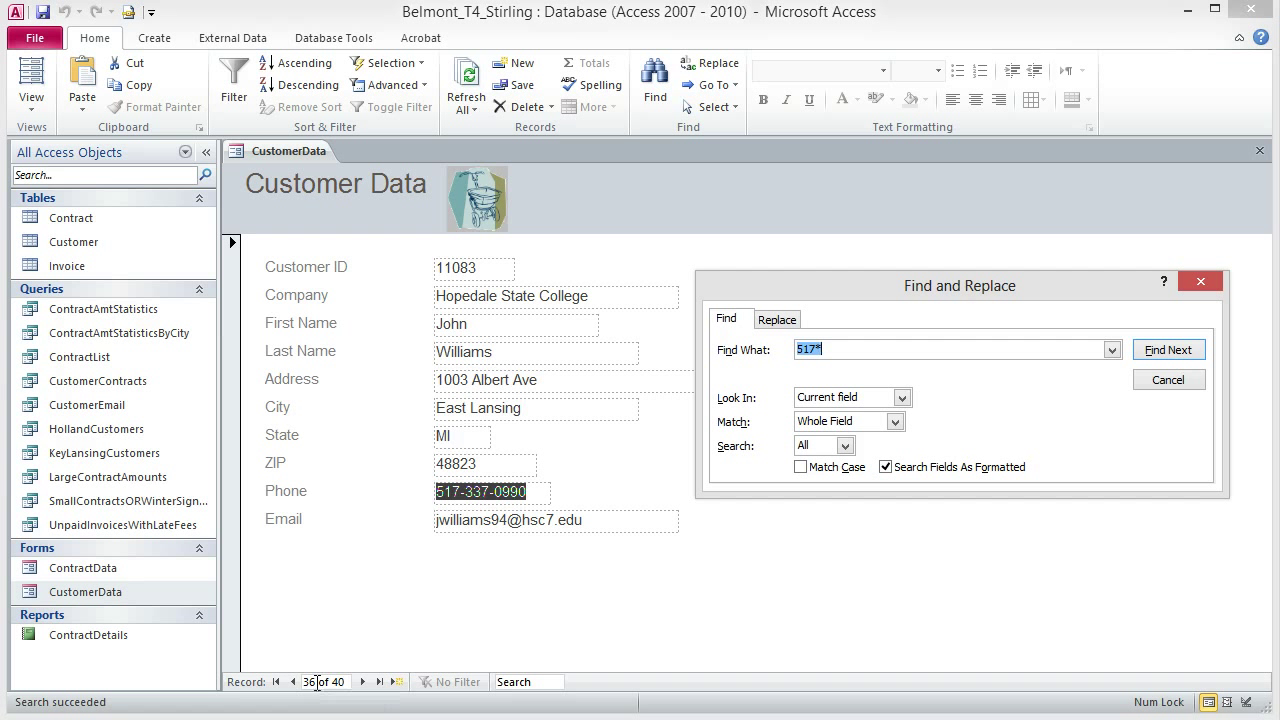
click(1160, 357)
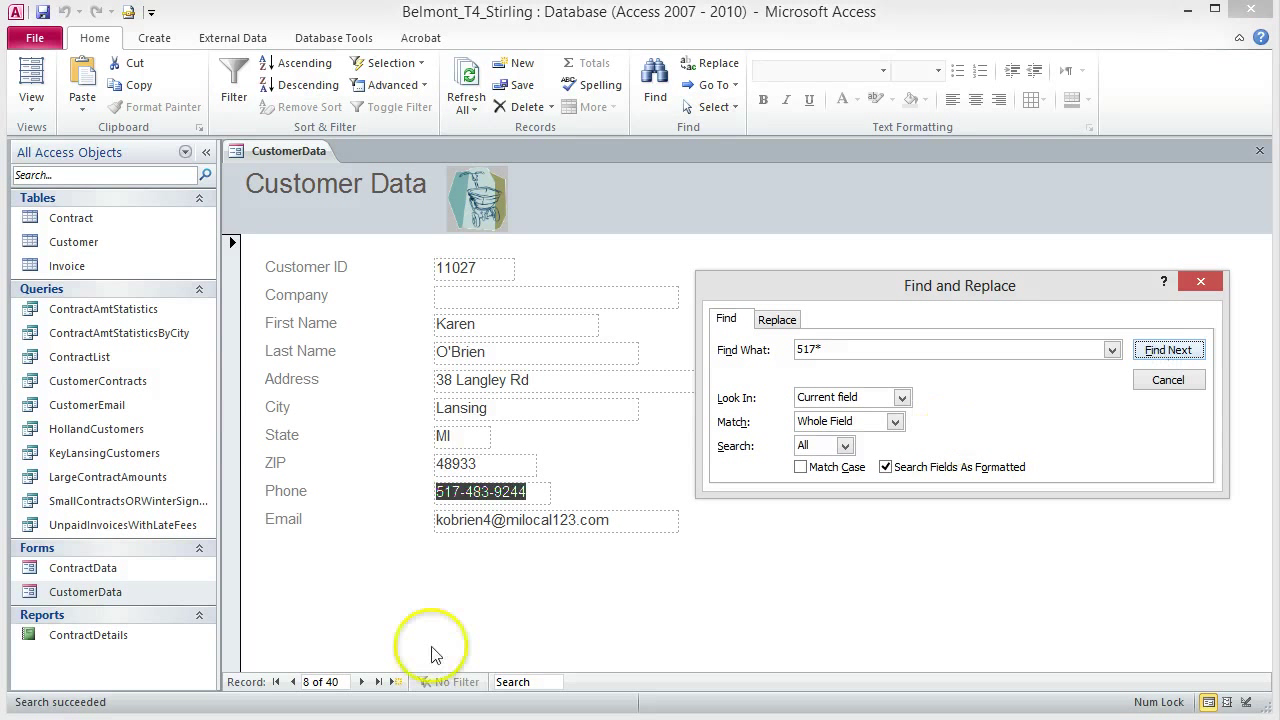
click(1155, 350)
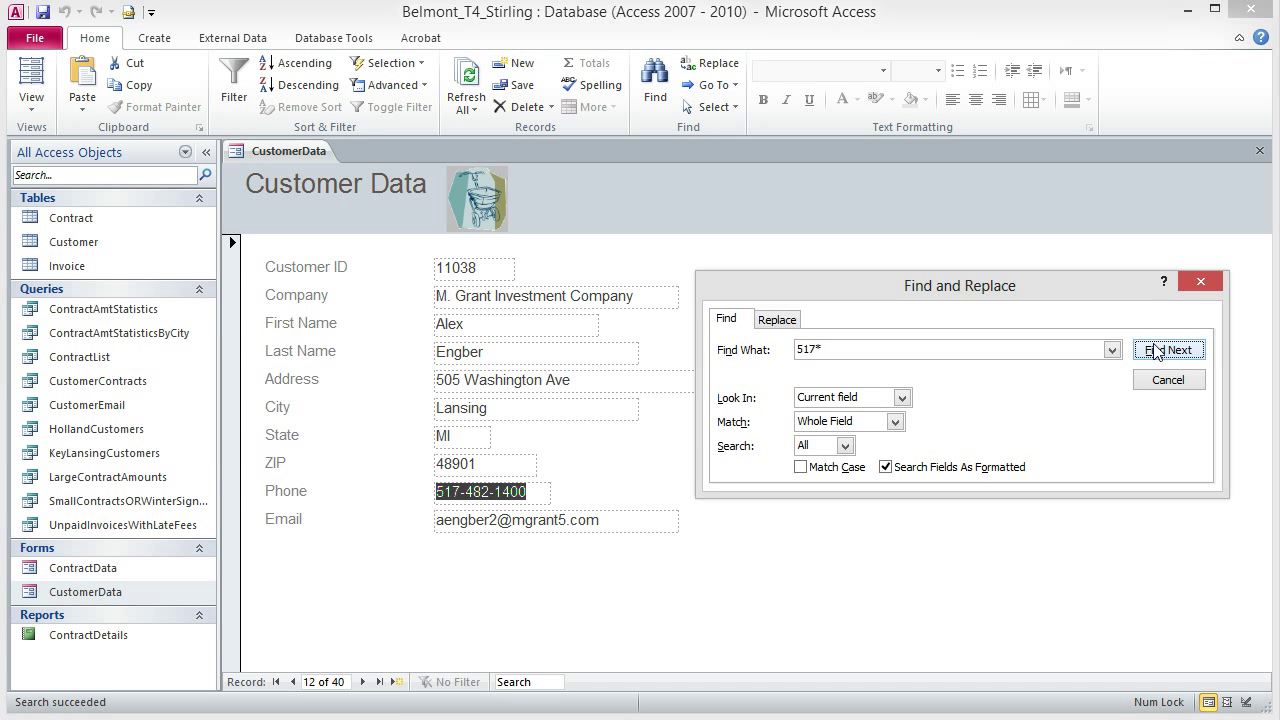
click(1155, 350)
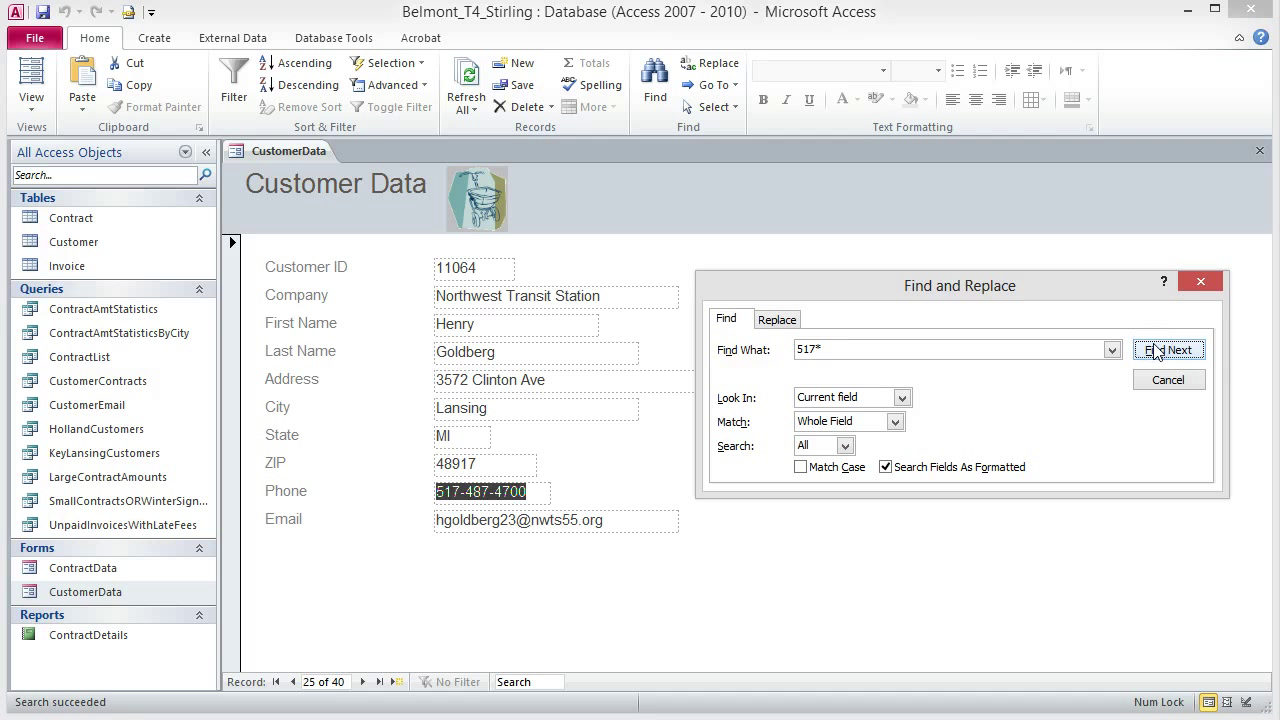
click(1155, 350)
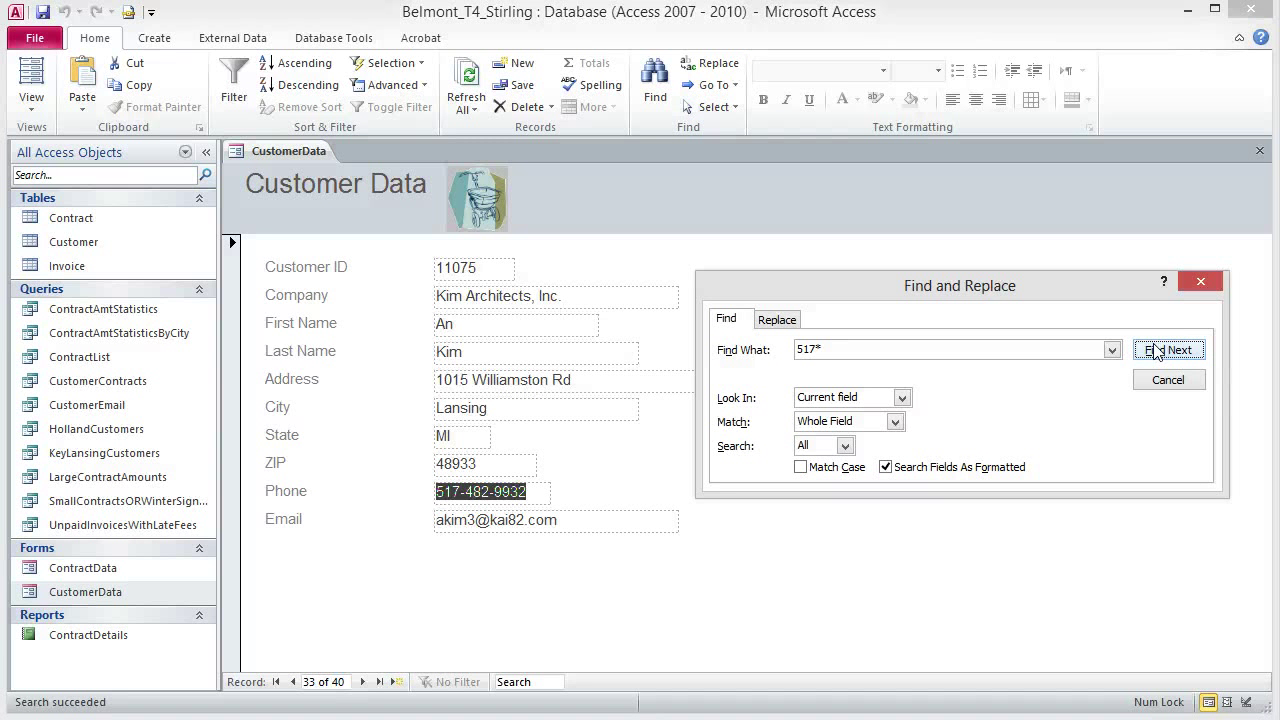
click(1155, 350)
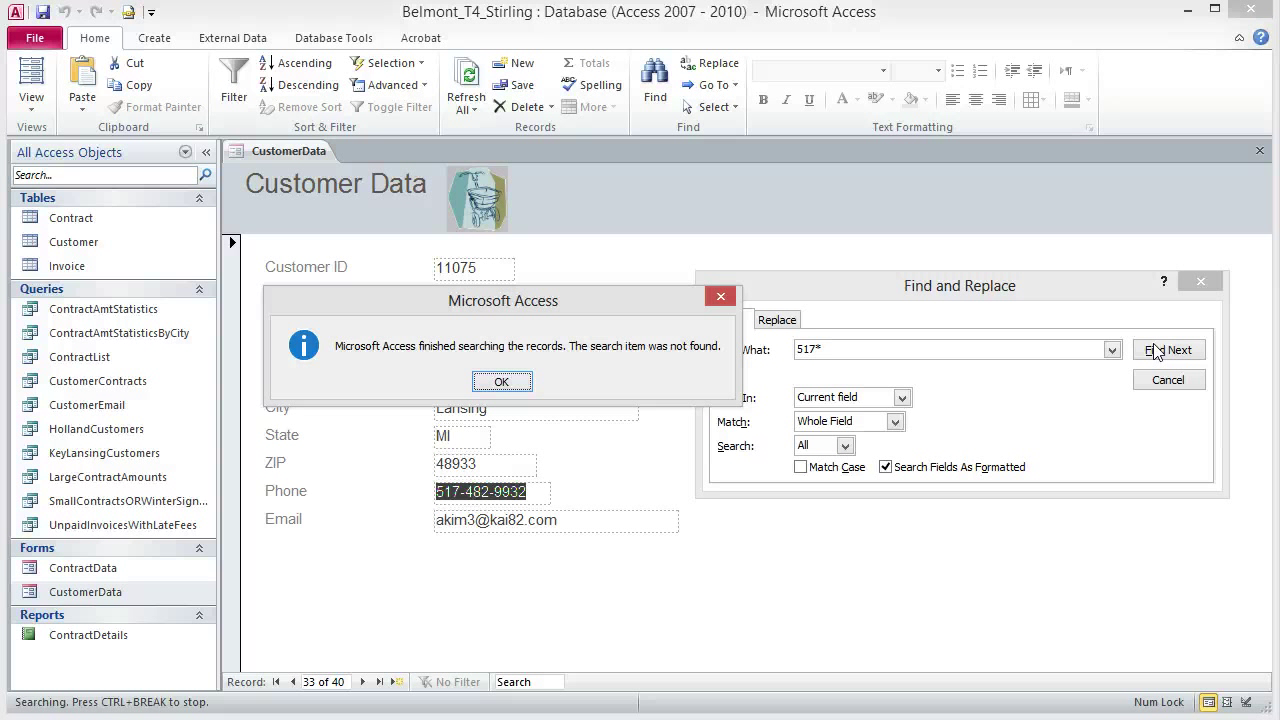
click(502, 381)
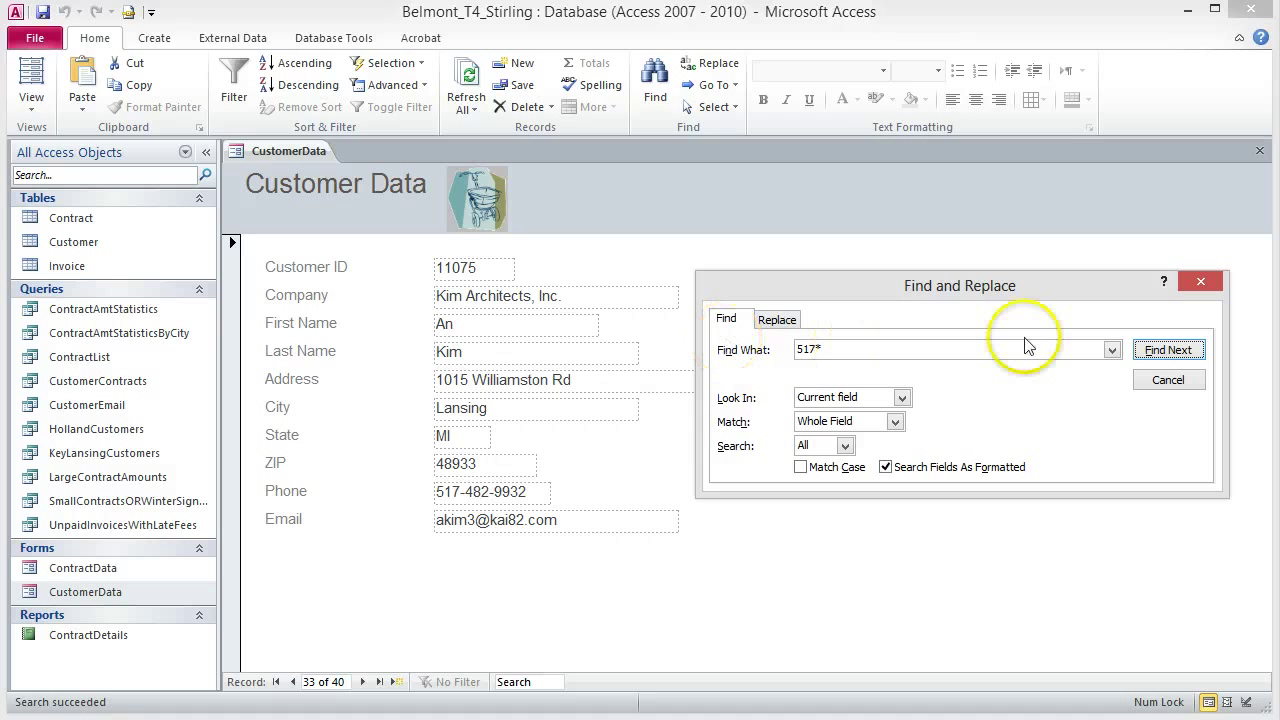
click(1209, 284)
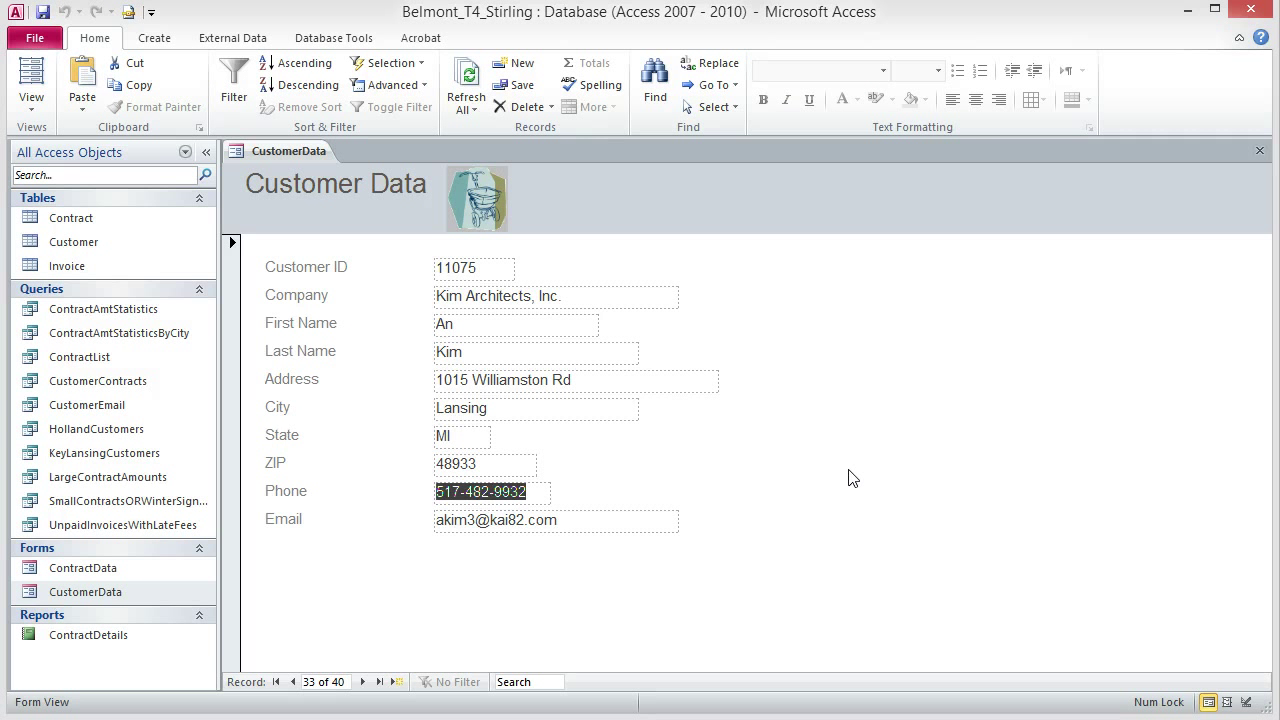
Jump to record 22 (Cherrywood Senior Center) using the record navigator.
click(345, 681)
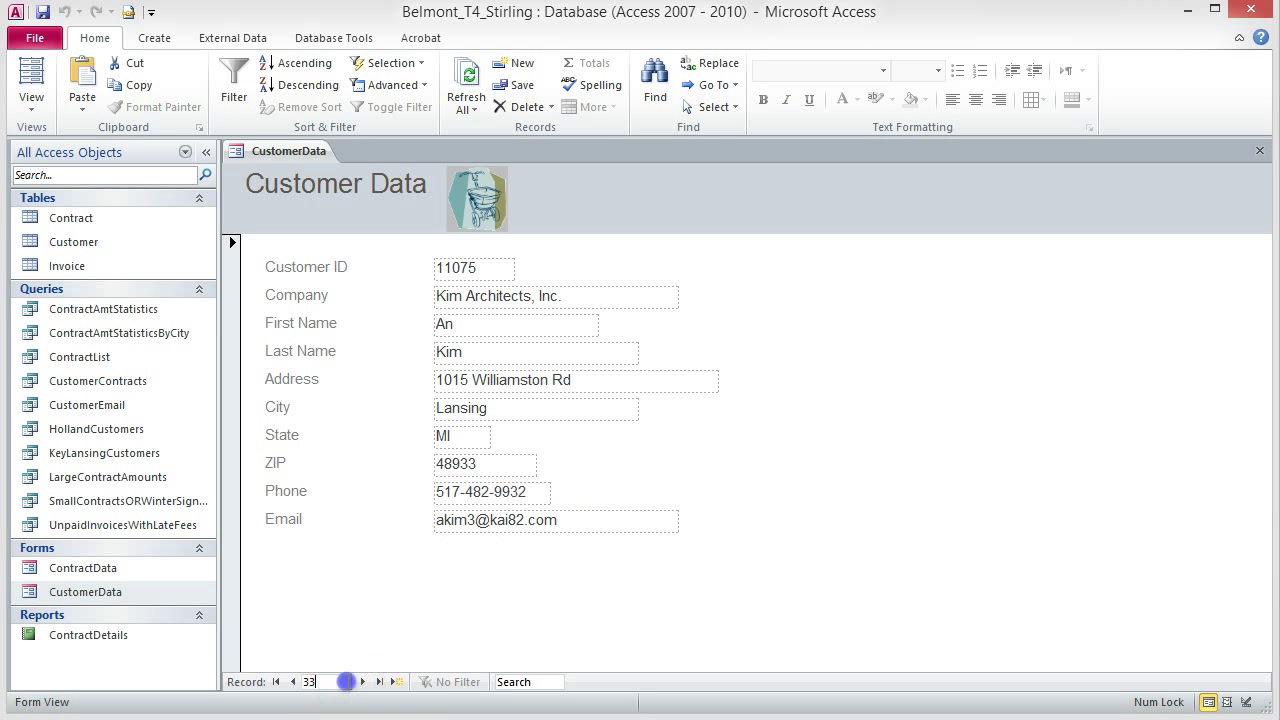
drag(345, 681, 296, 683)
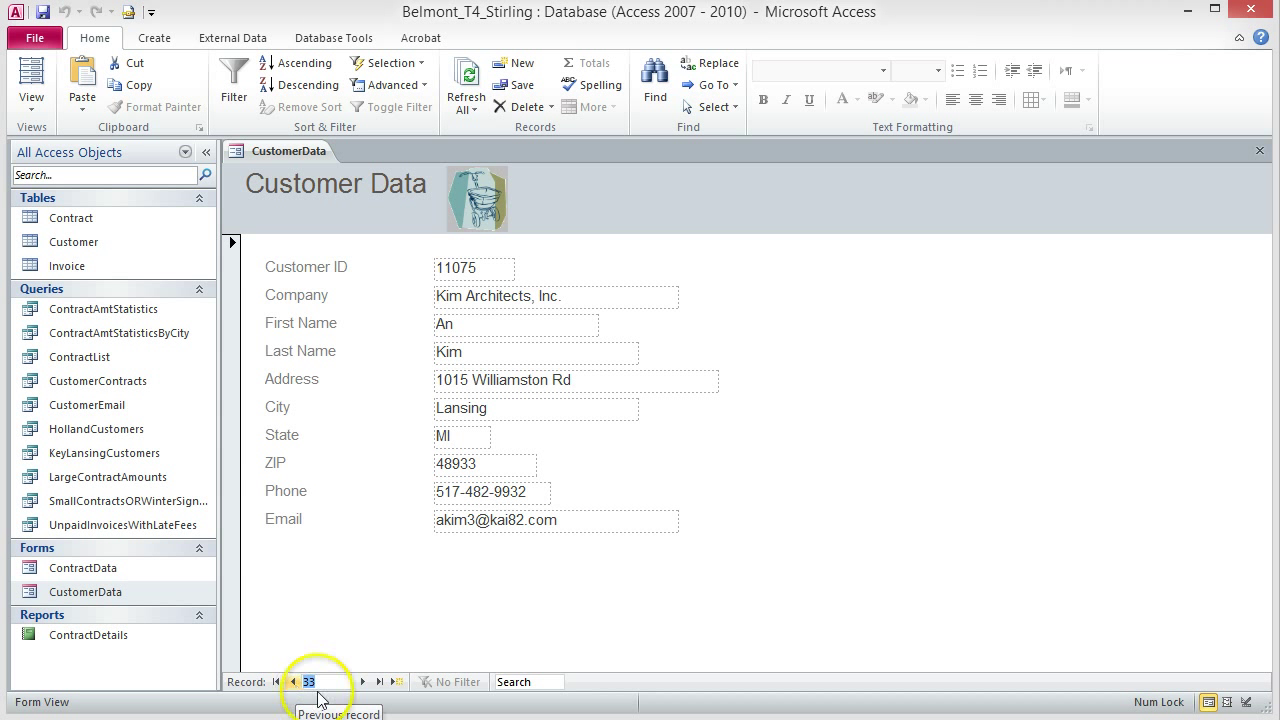
text(22)
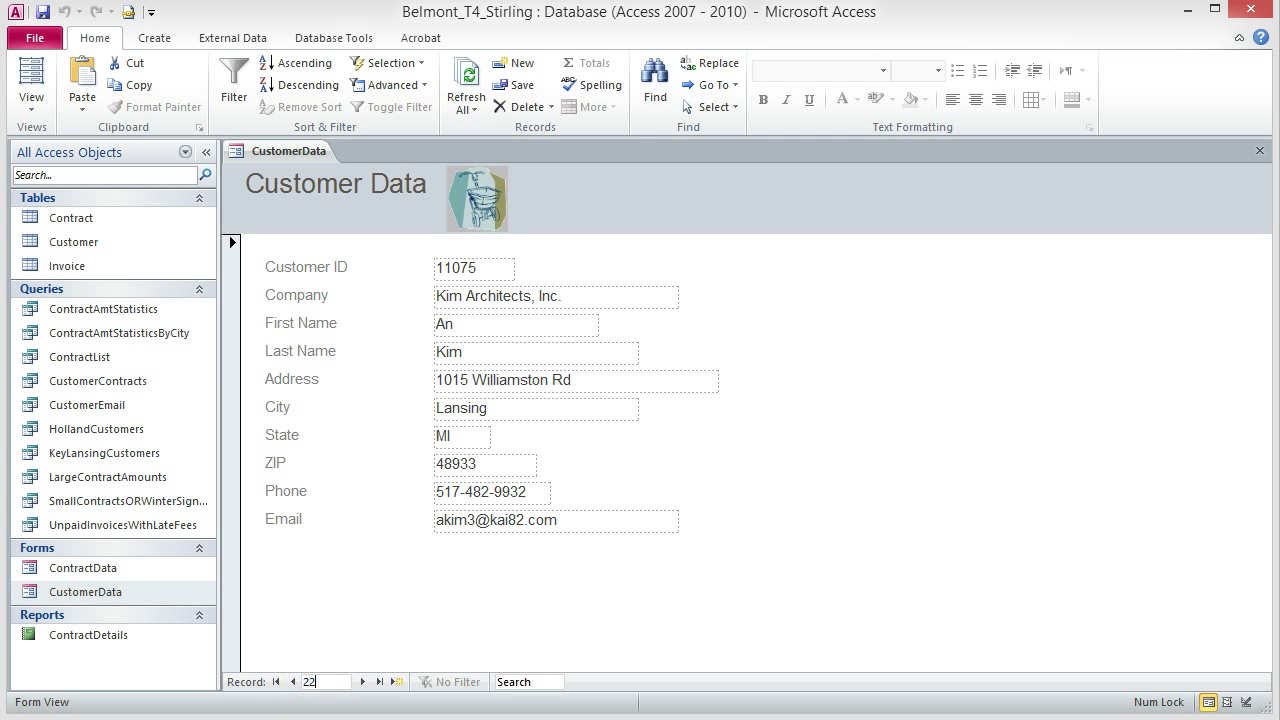
key(Return)
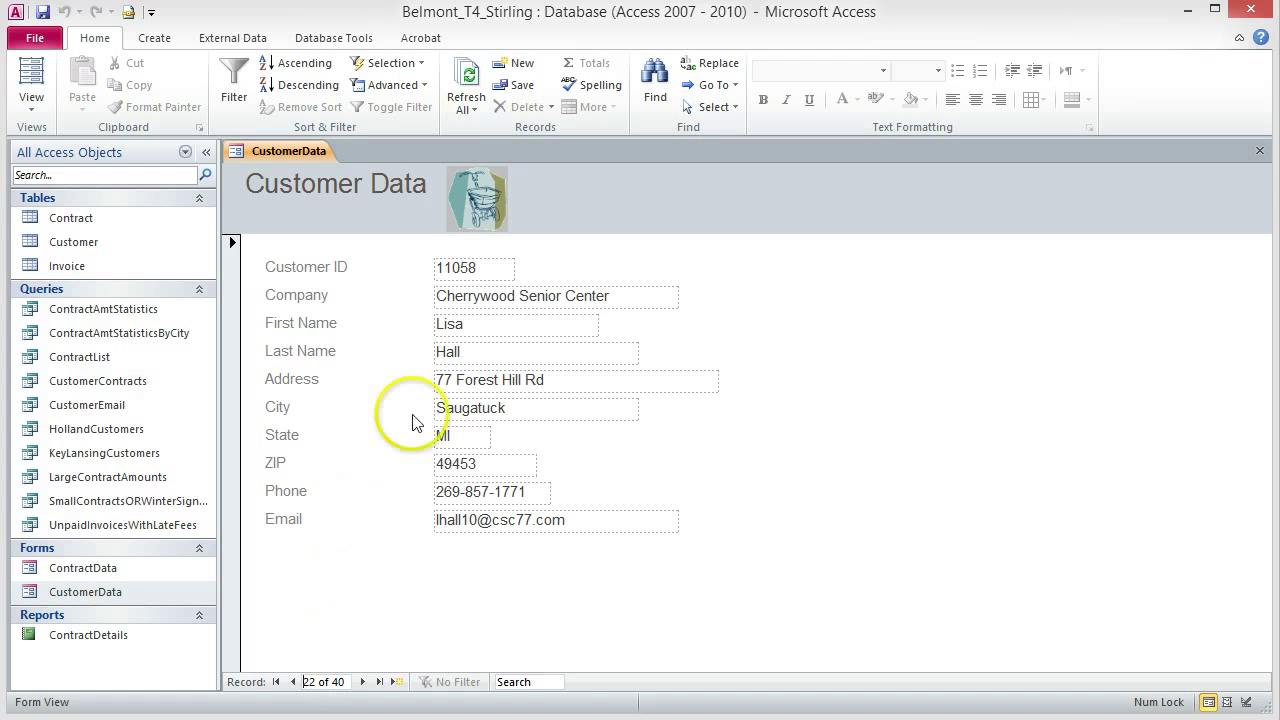
Replace the contact's first and last name on record 22.
click(431, 320)
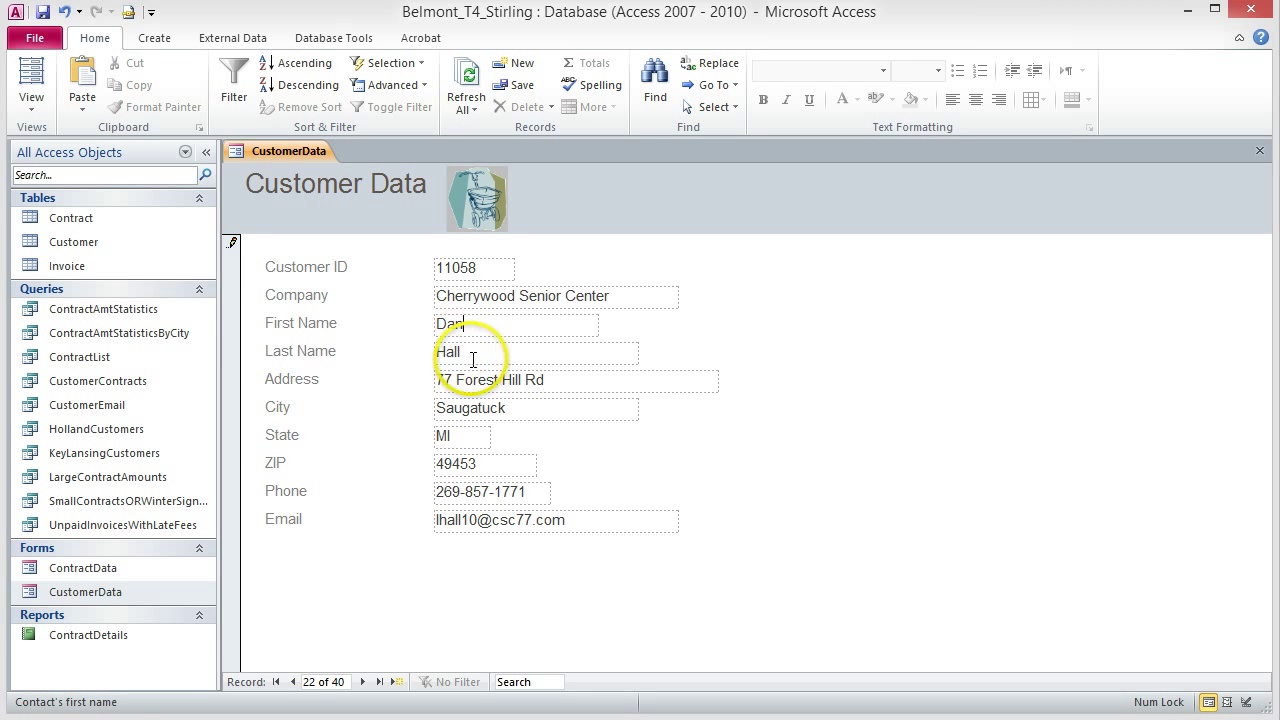
click(430, 354)
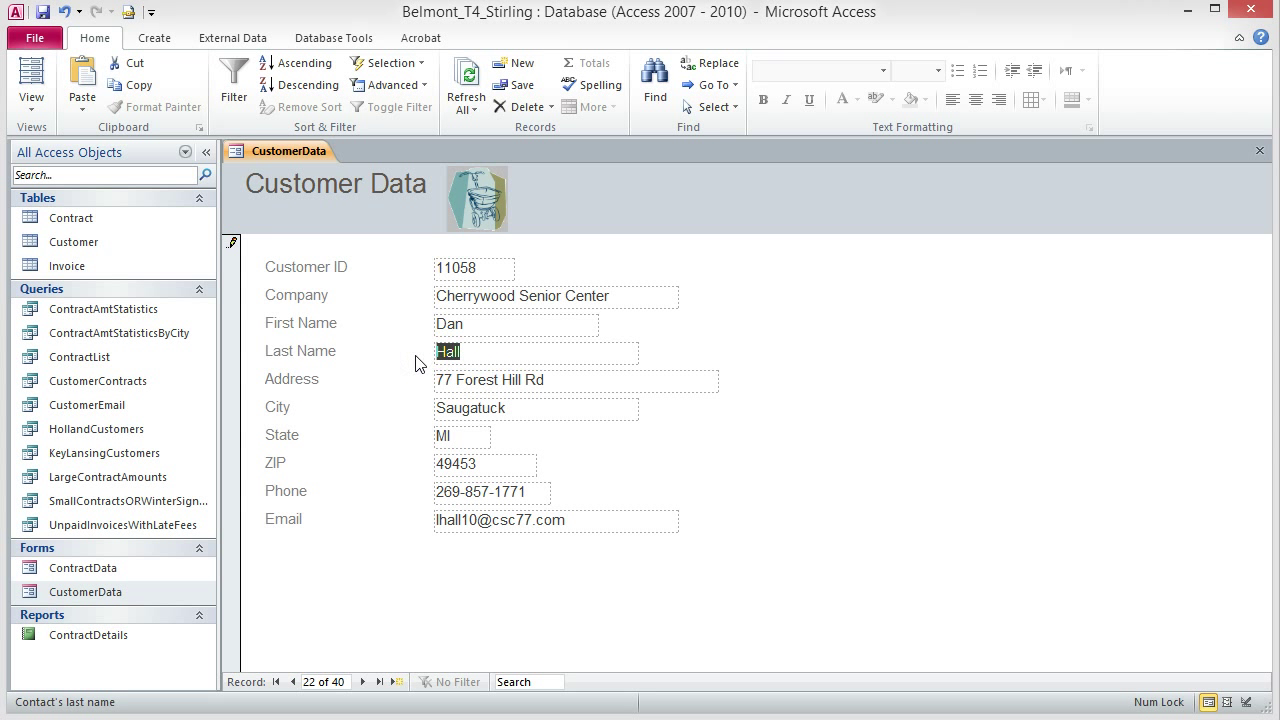
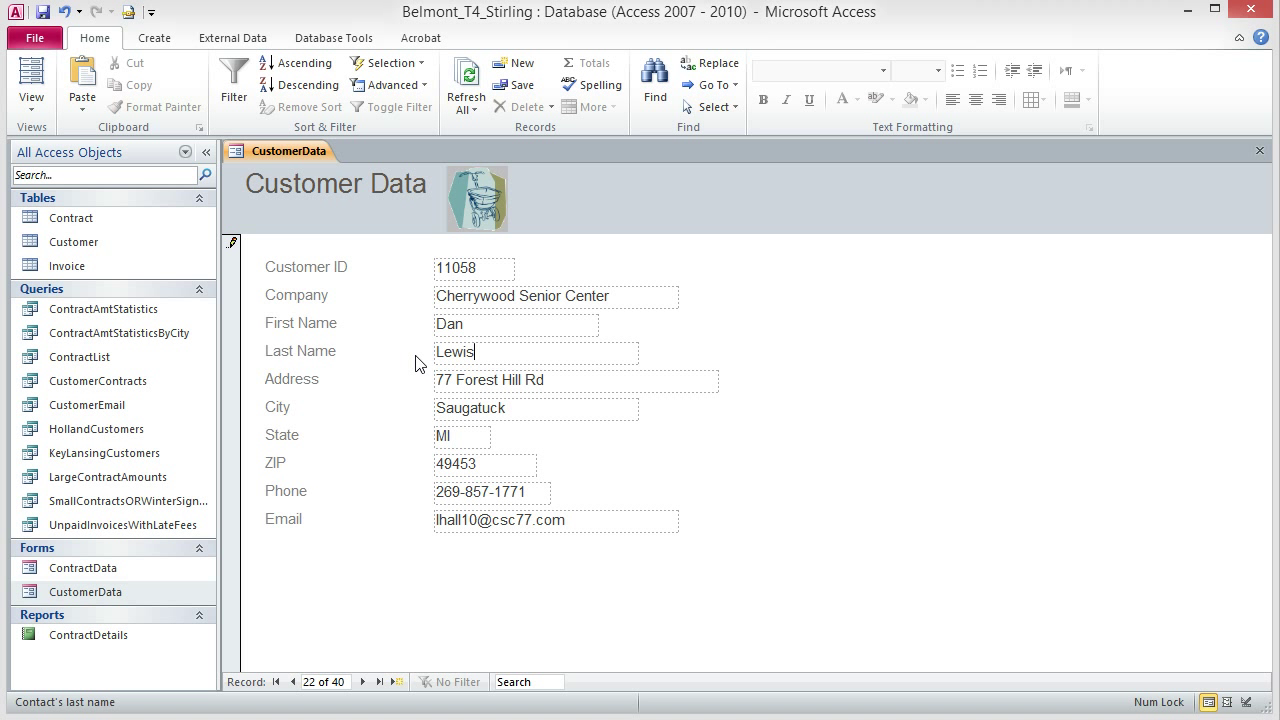
Change the e-mail user name and the last digits of the phone number.
key(Tab)
key(Tab)
key(Tab)
key(Tab)
key(Tab)
key(Tab)
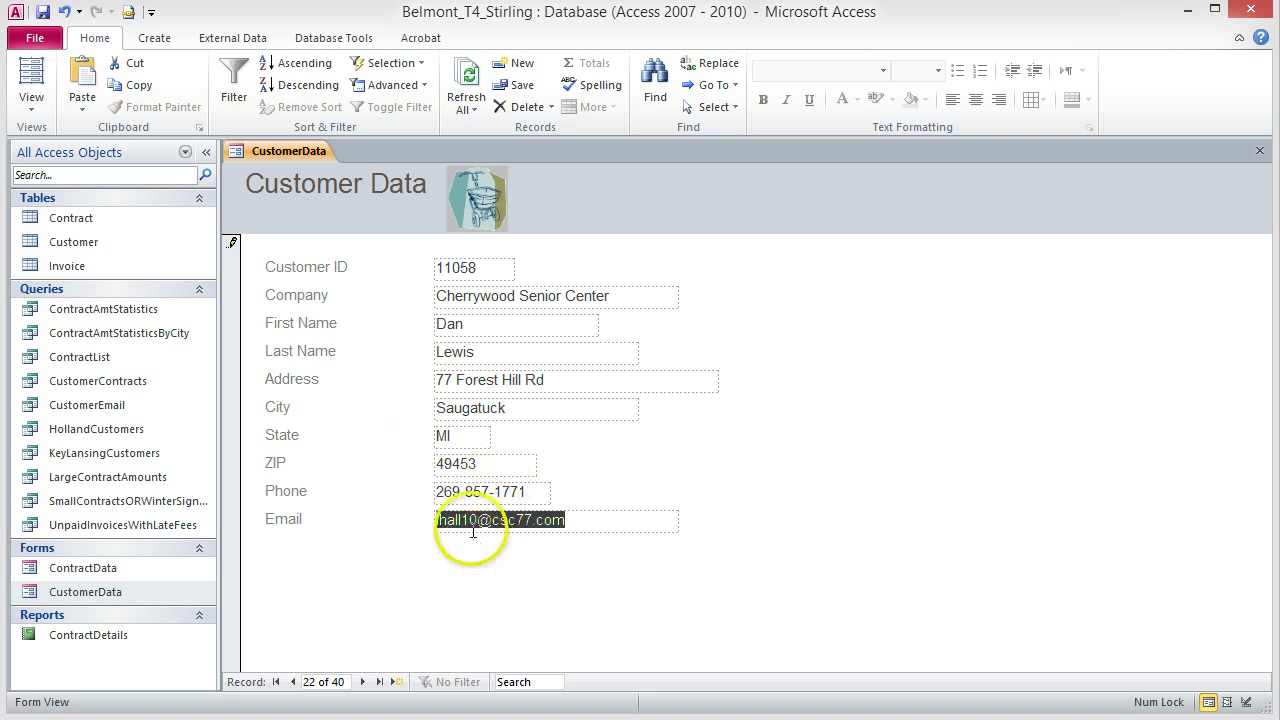
drag(477, 519, 418, 518)
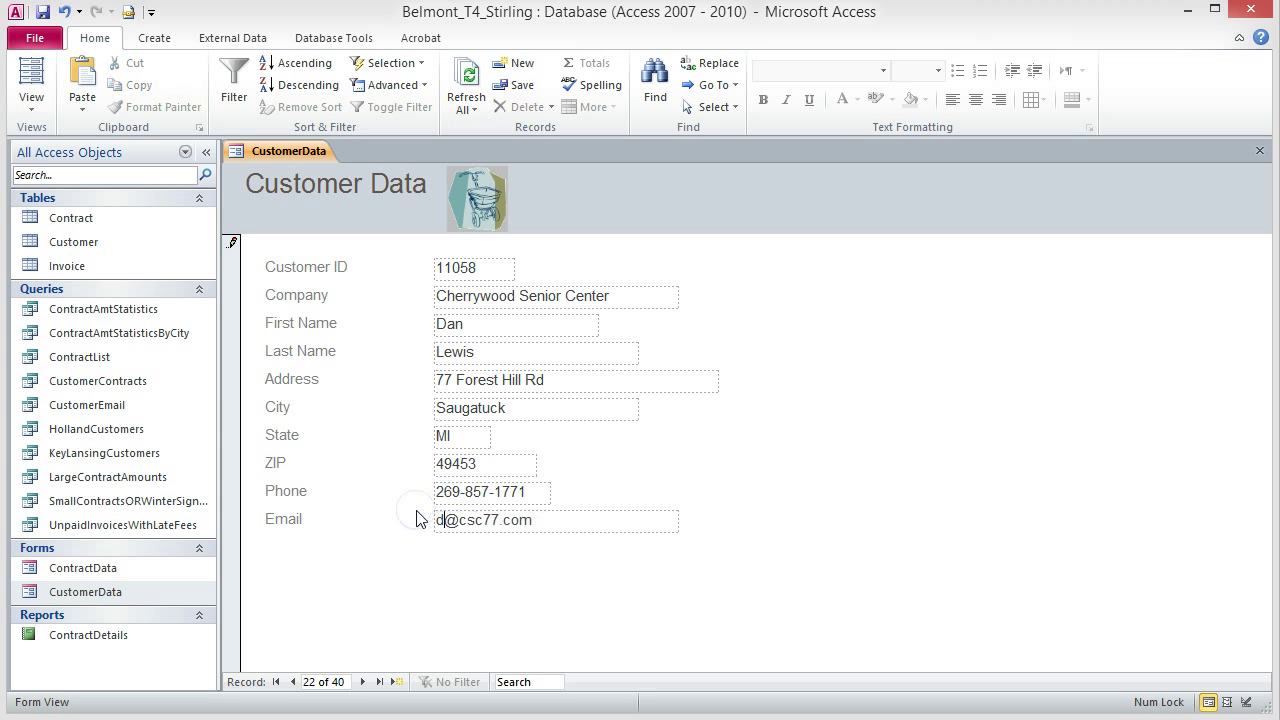
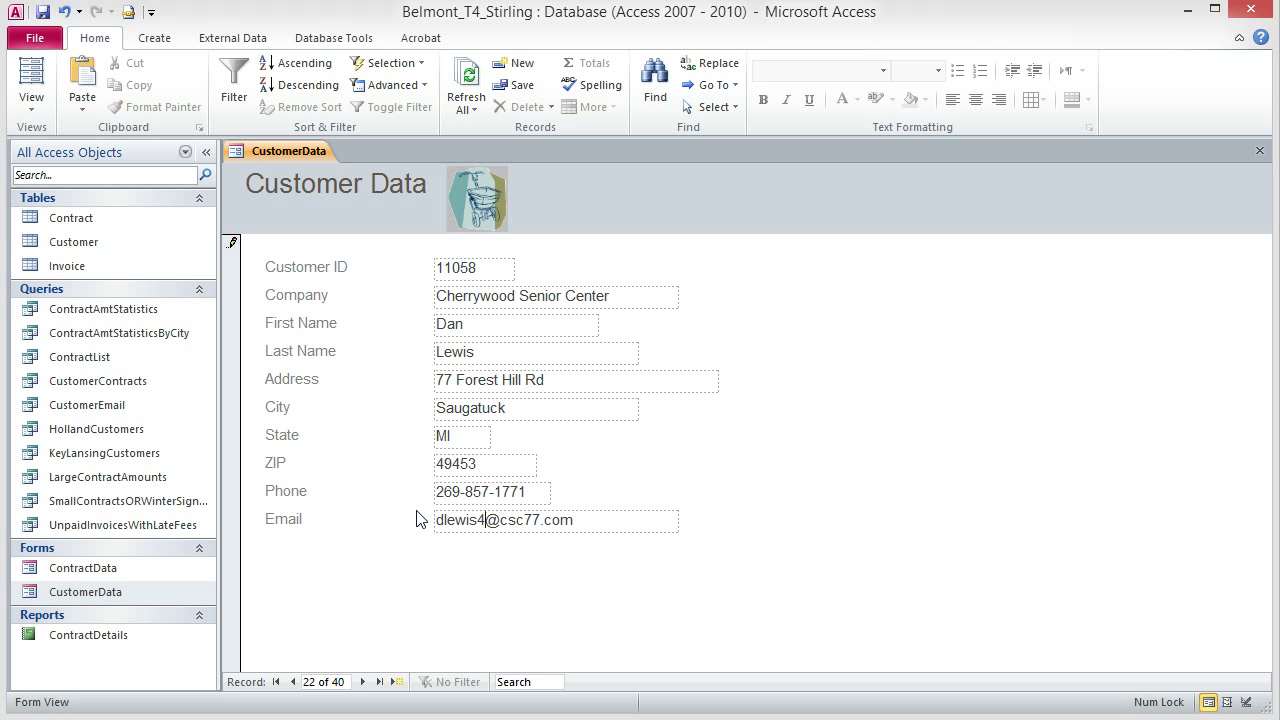
drag(524, 488, 505, 485)
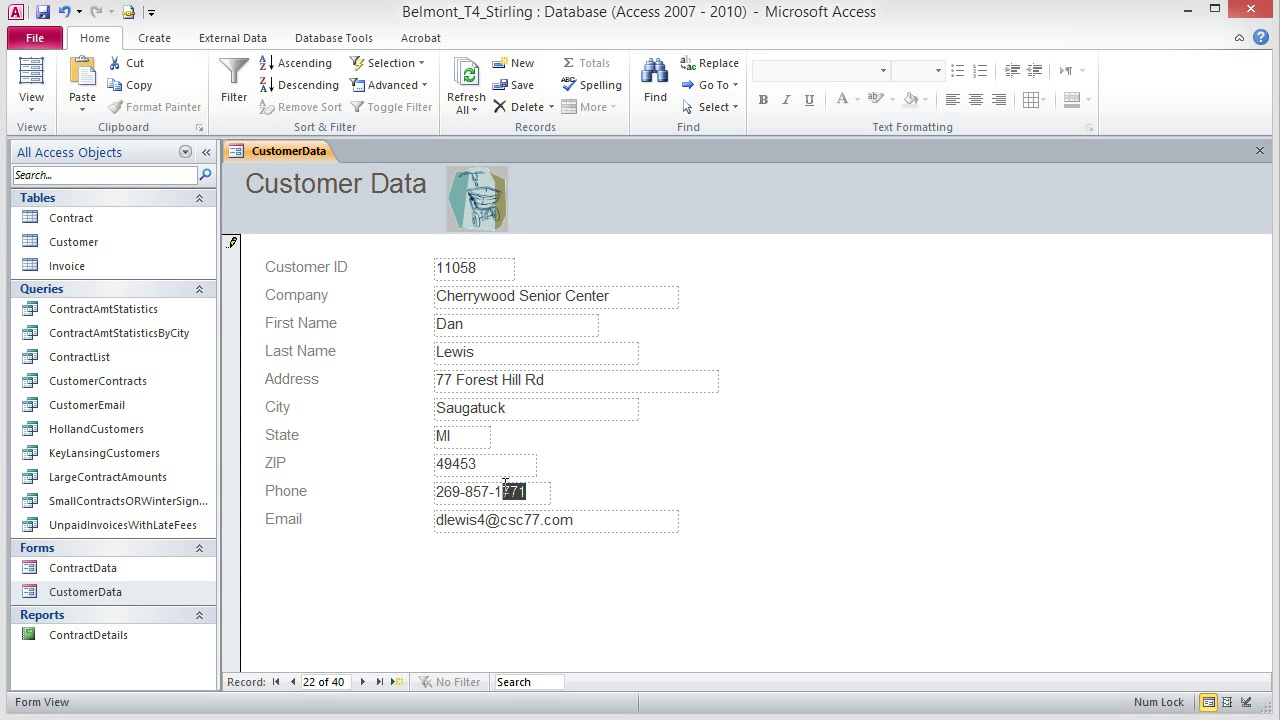
text(890)
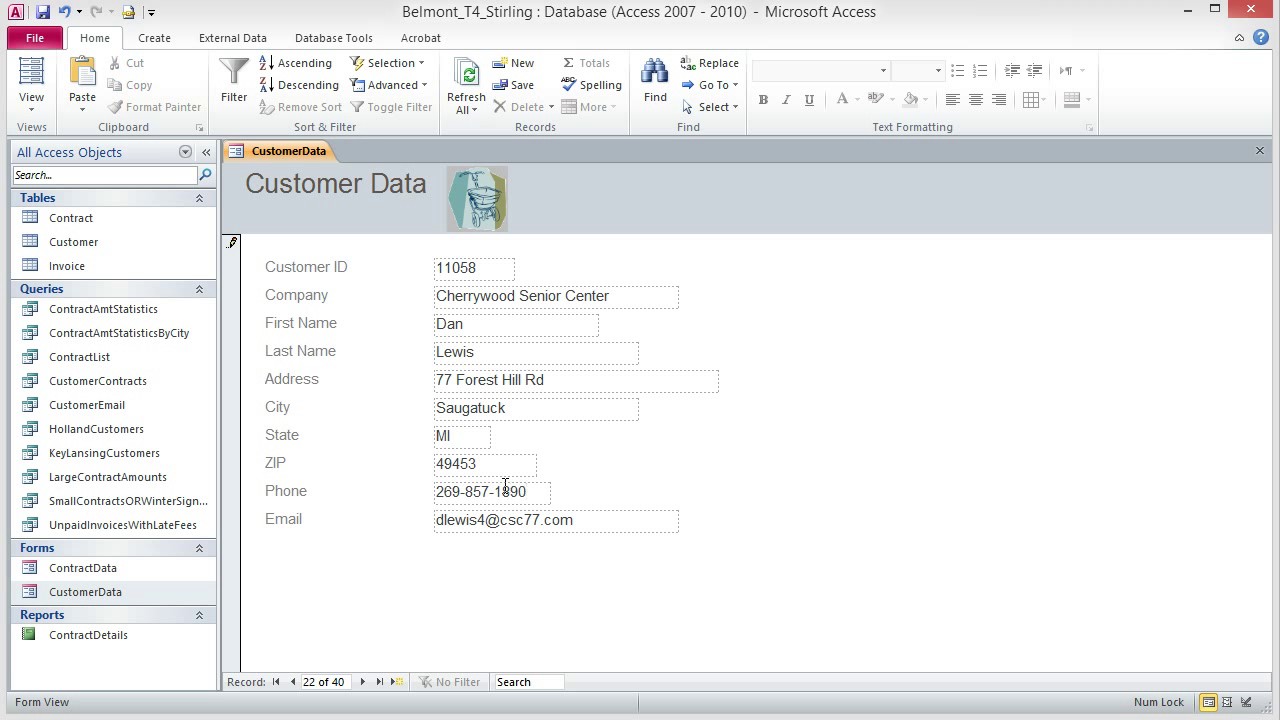
key(Tab)
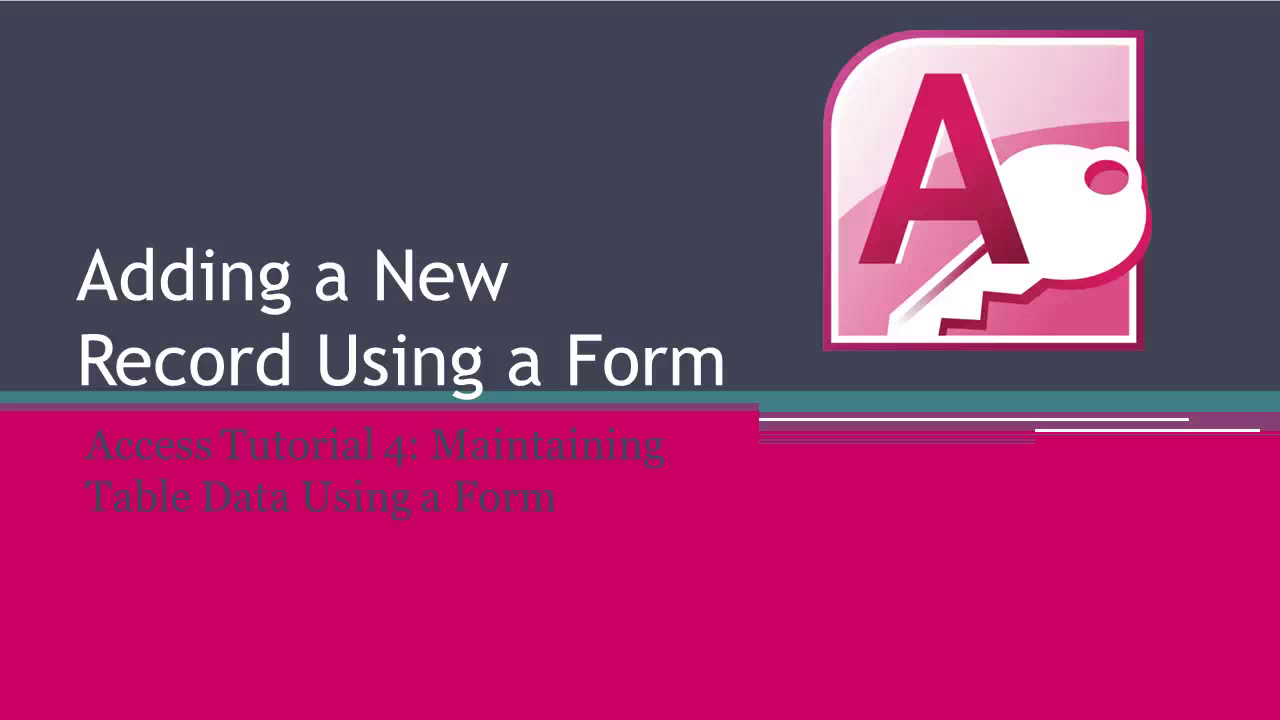
Advance past the 'Adding a New Record Using a Form' slide back to the CustomerData form.
click(905, 400)
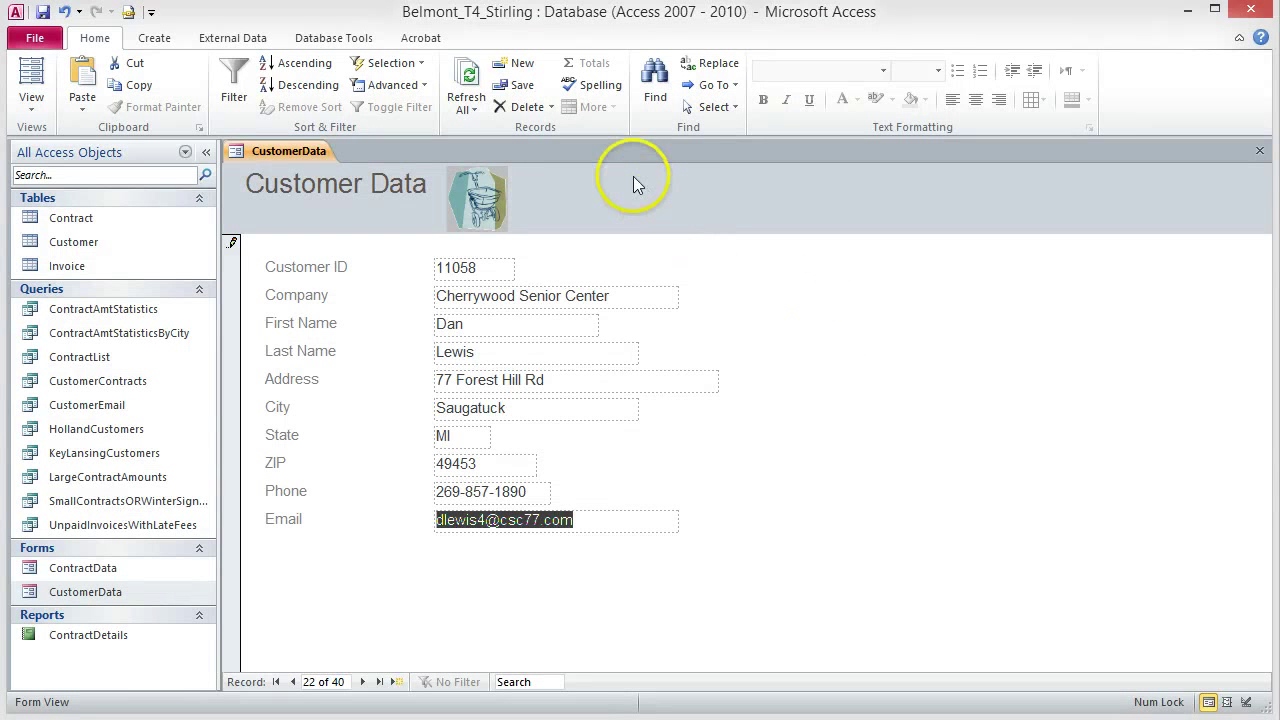
Start a new record with ID 11090, company Lily's Boutique, and the contact's first and last name.
click(510, 68)
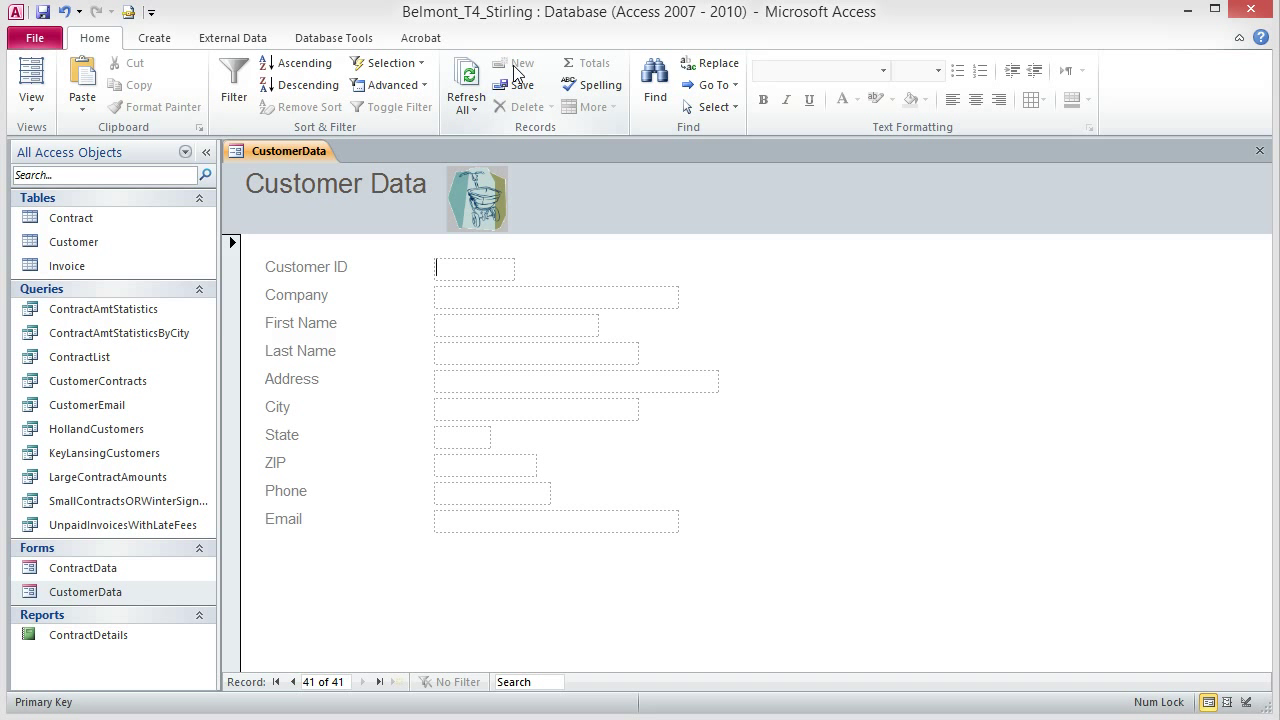
click(480, 270)
text(1109)
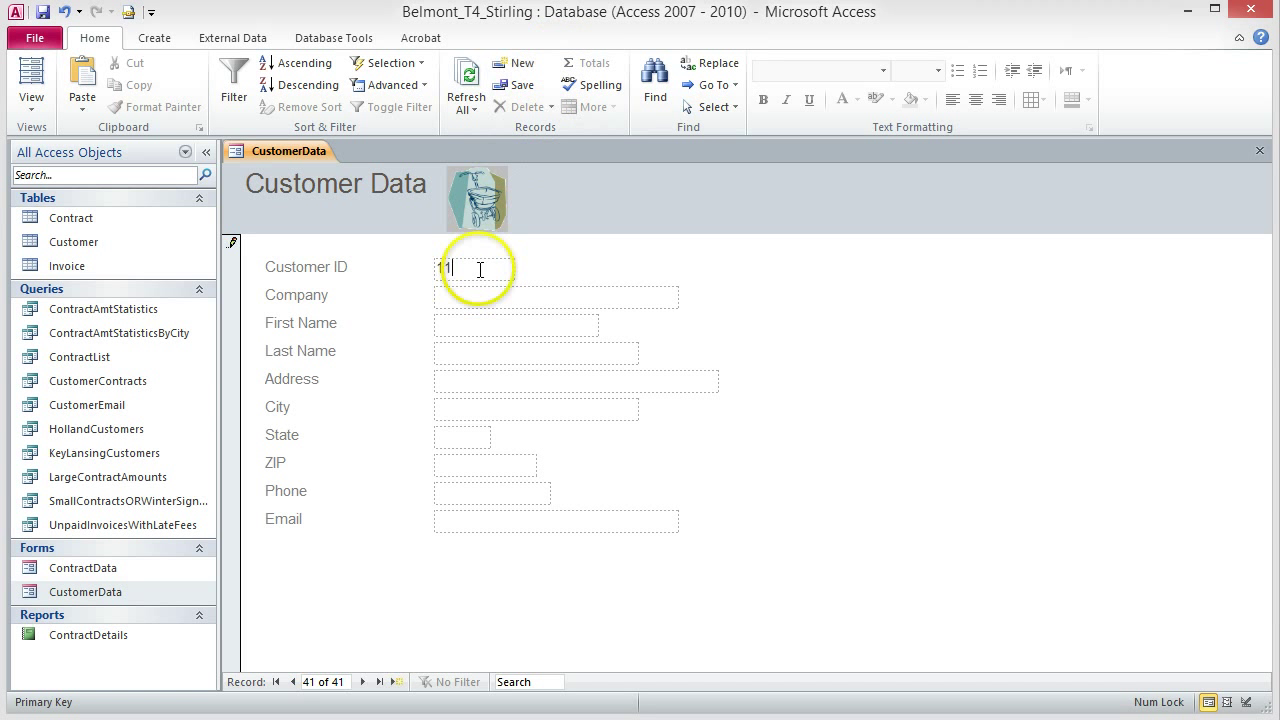
text(0)
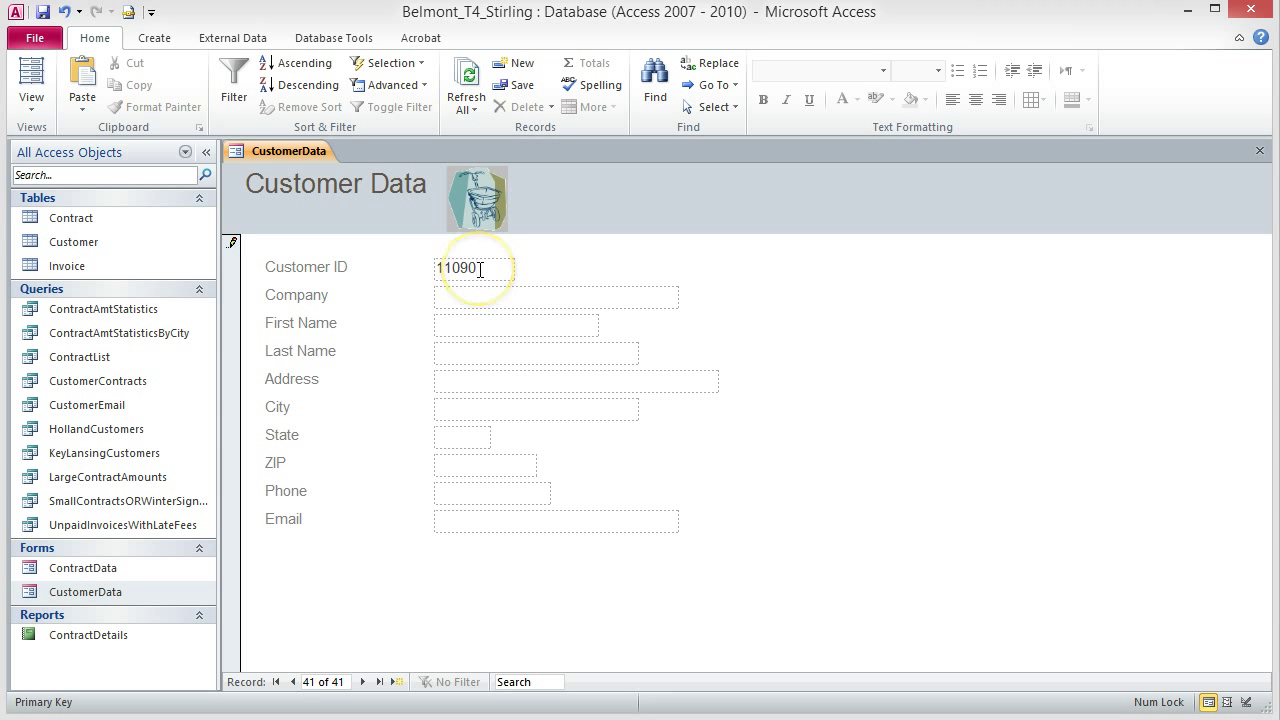
click(466, 296)
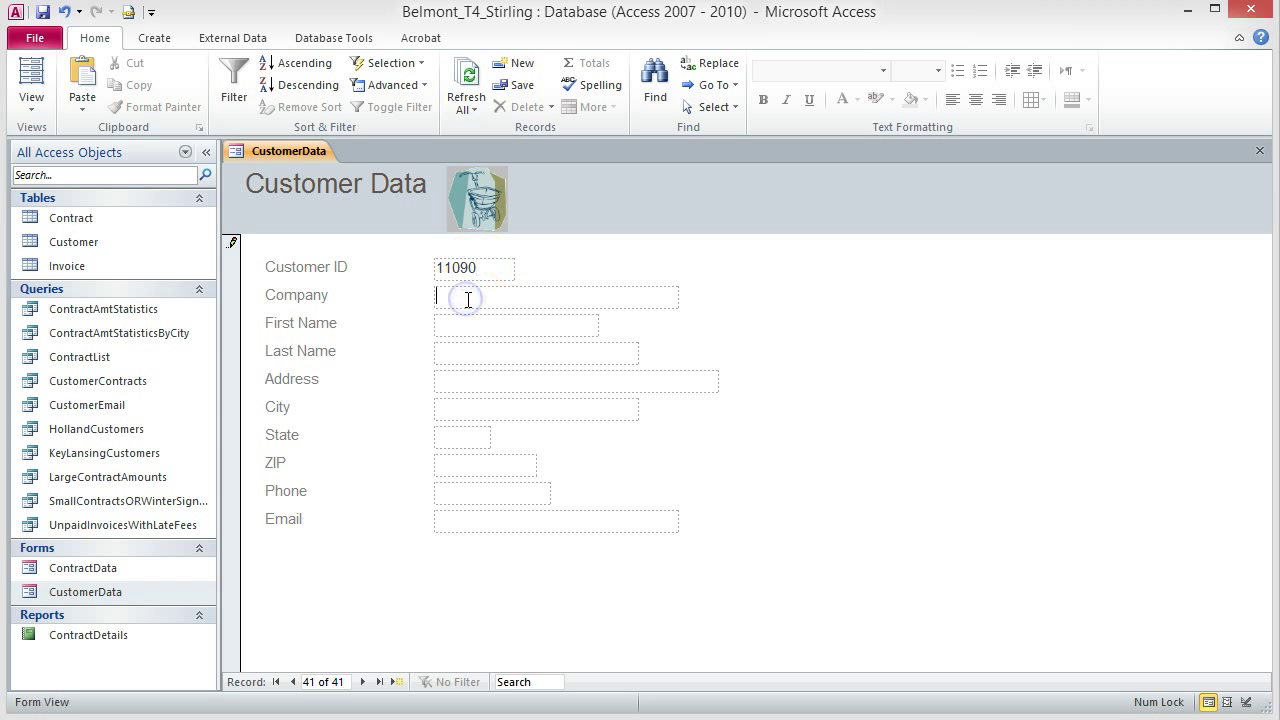
text(Lily's Bout)
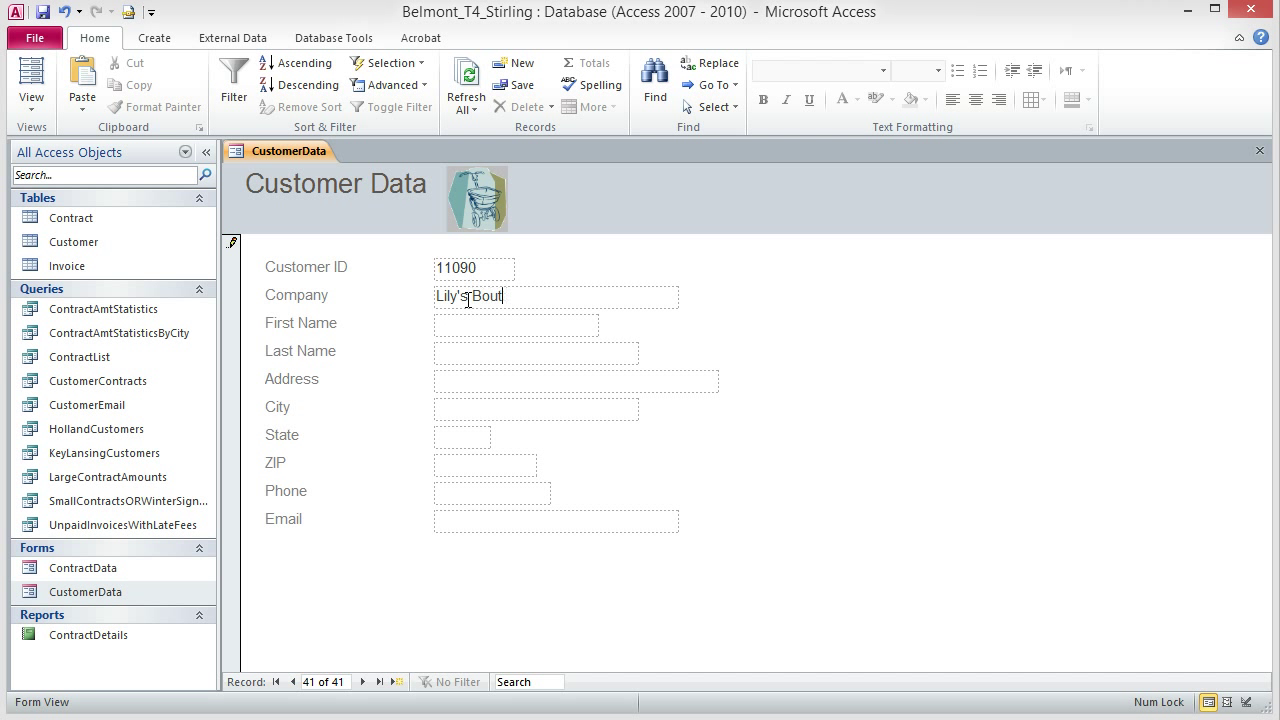
text(ique)
click(455, 325)
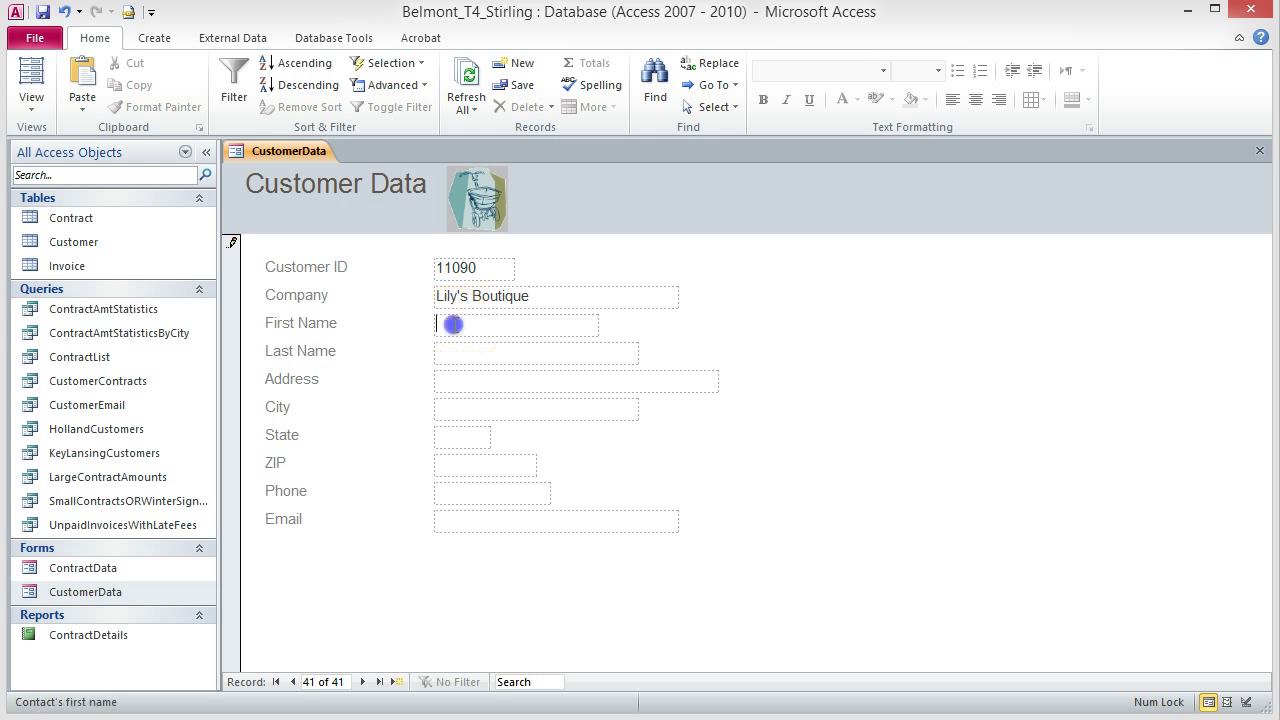
click(459, 359)
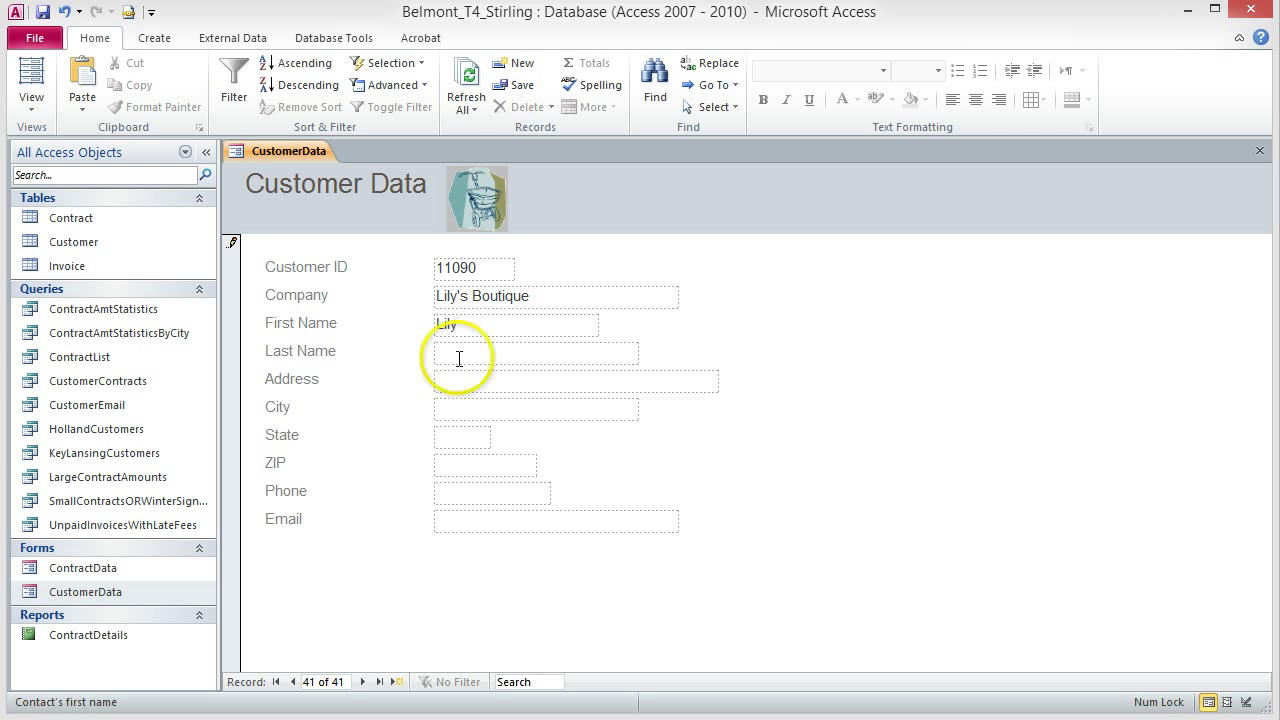
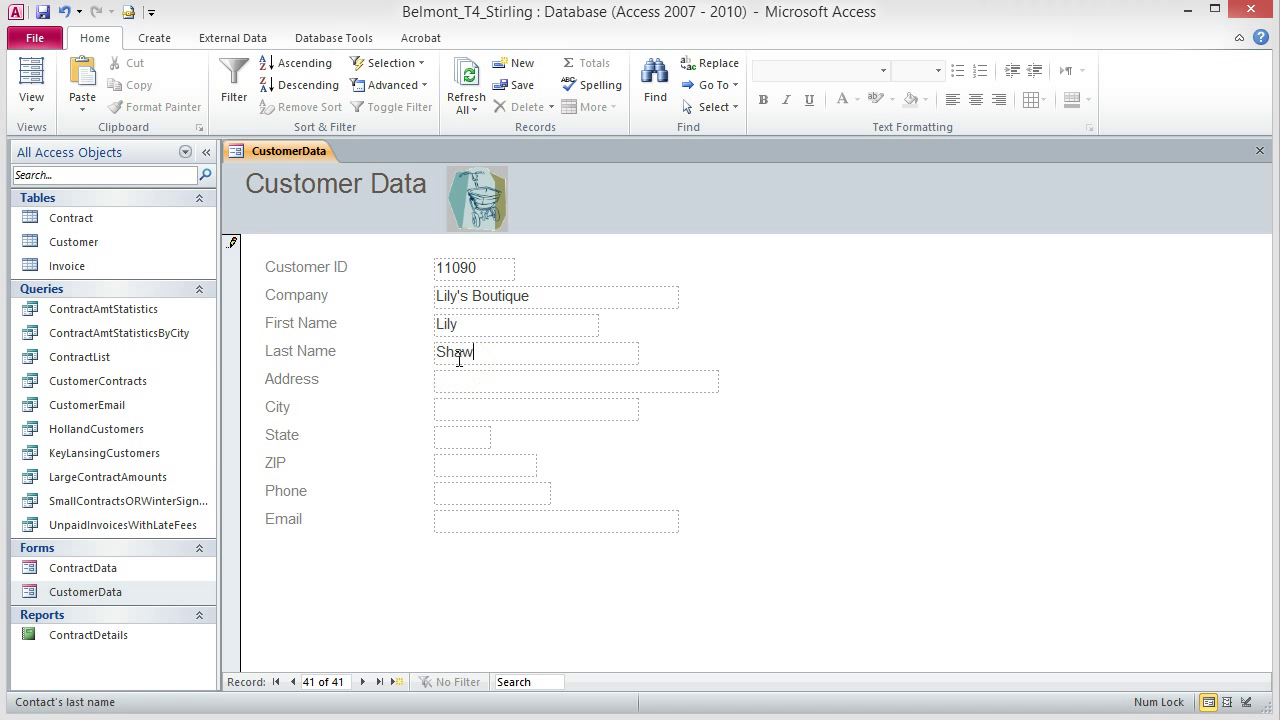
Fill in the new customer's street address, city, state and ZIP code.
click(457, 377)
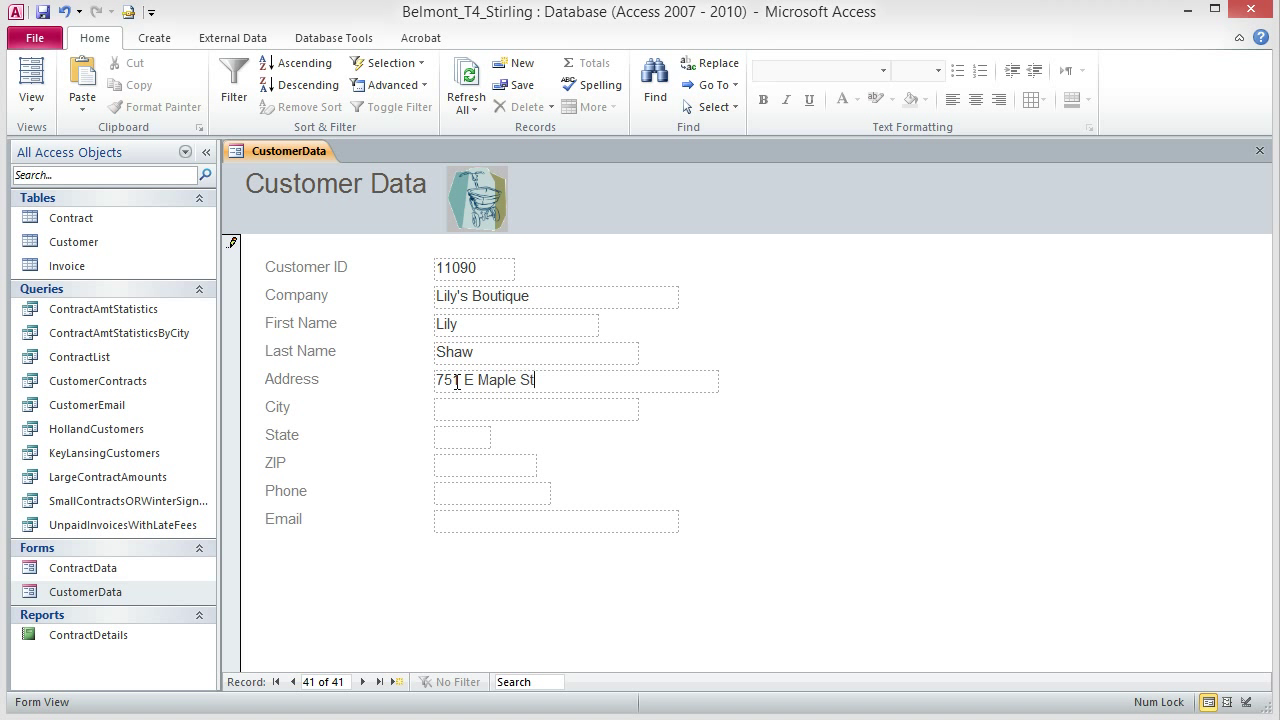
click(458, 405)
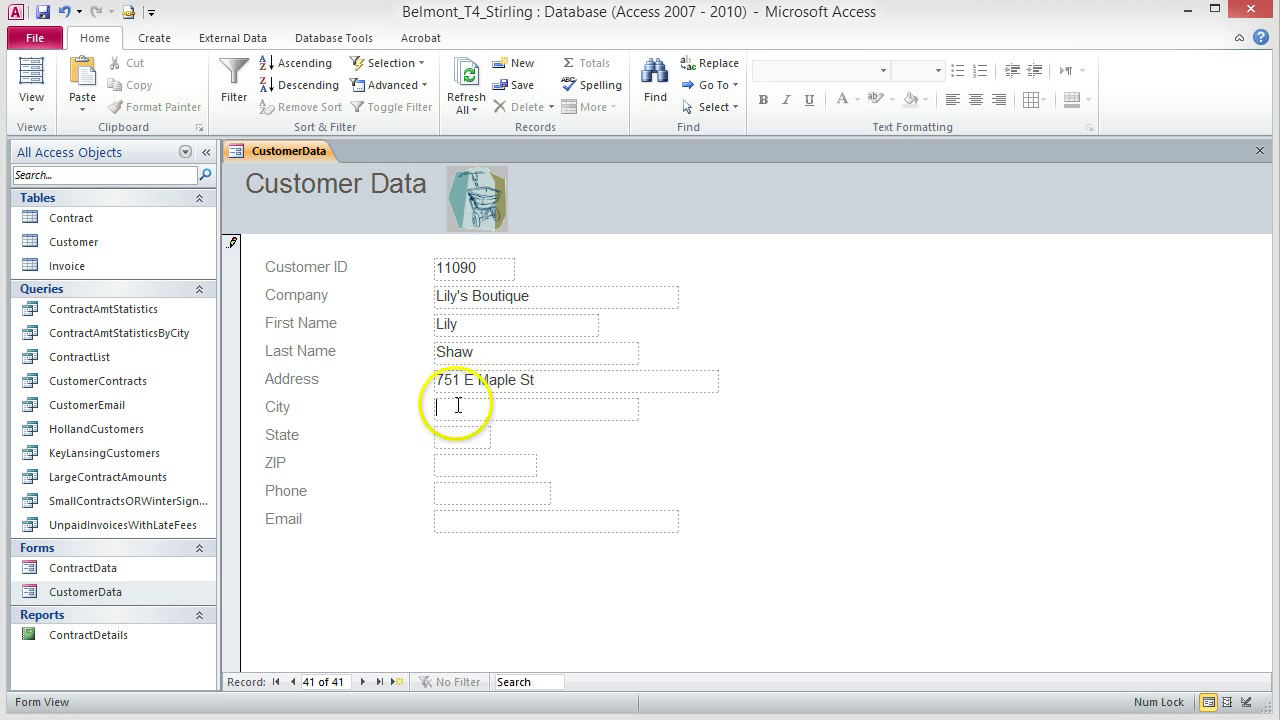
text(Grand Rapids)
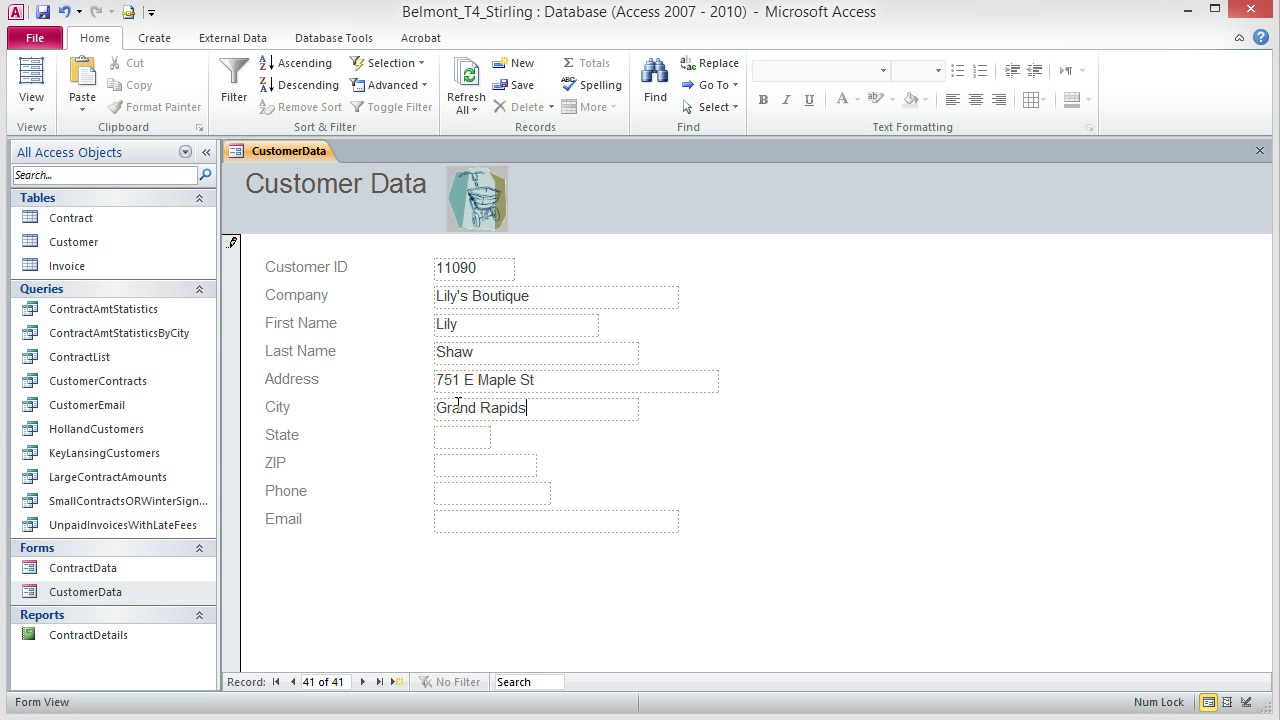
click(454, 435)
text(MI)
click(452, 463)
text(49417)
Enter the contact's e-mail address and phone number, then commit the record.
click(464, 492)
click(471, 520)
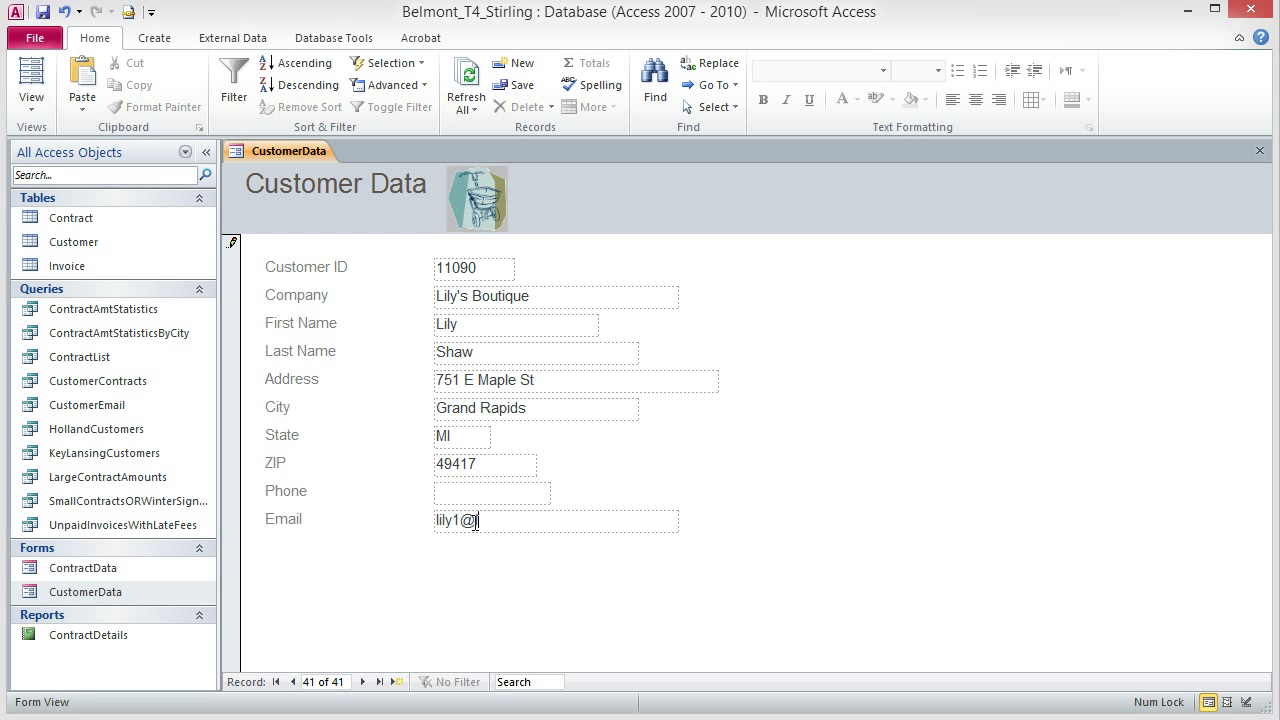
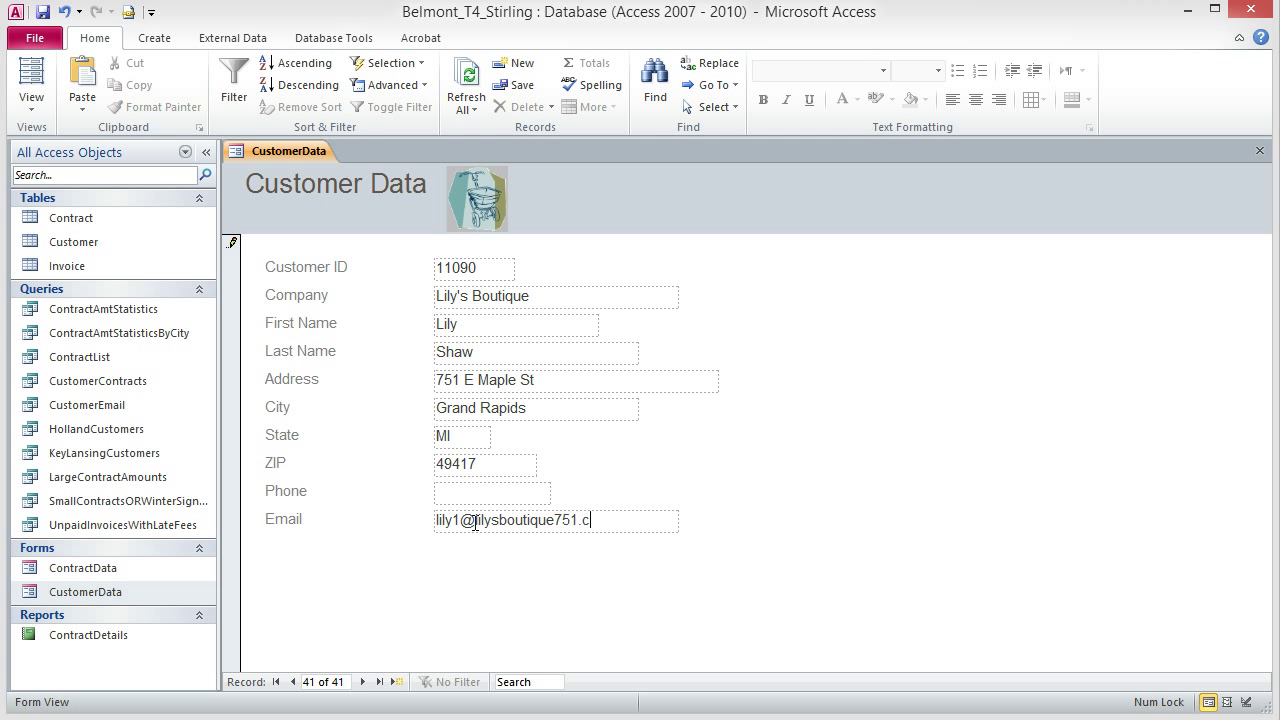
click(472, 493)
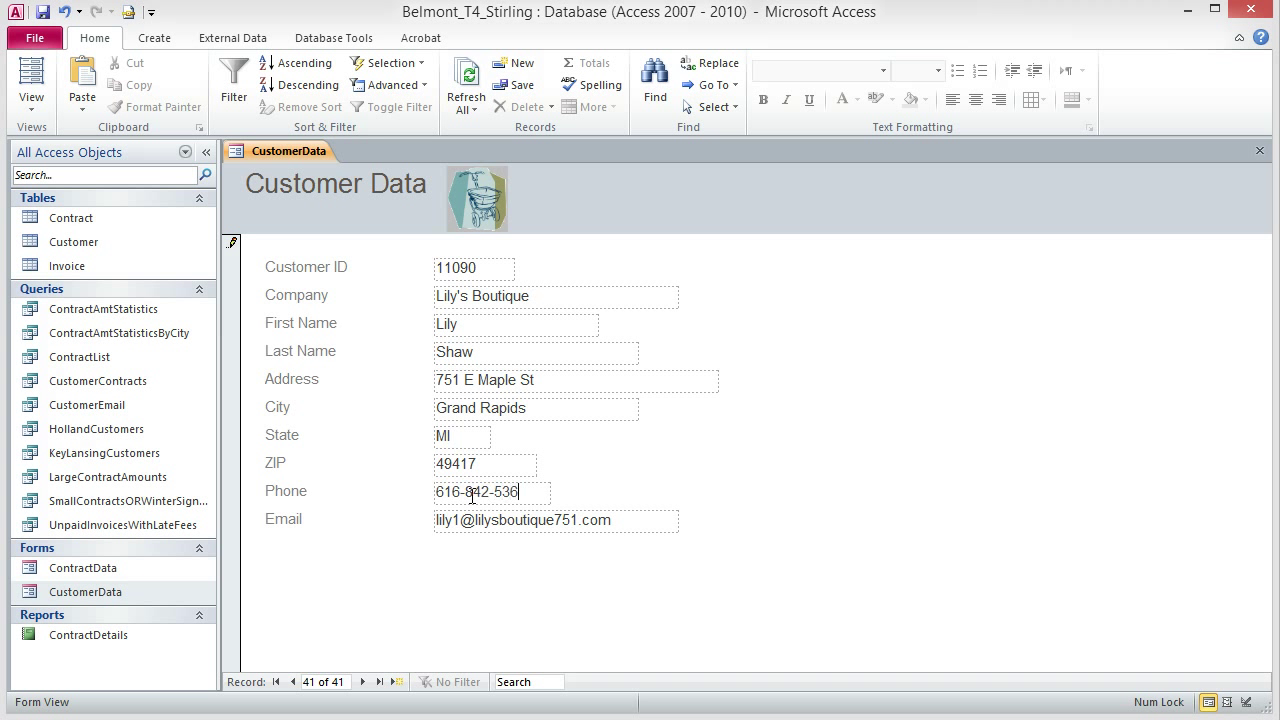
key(Tab)
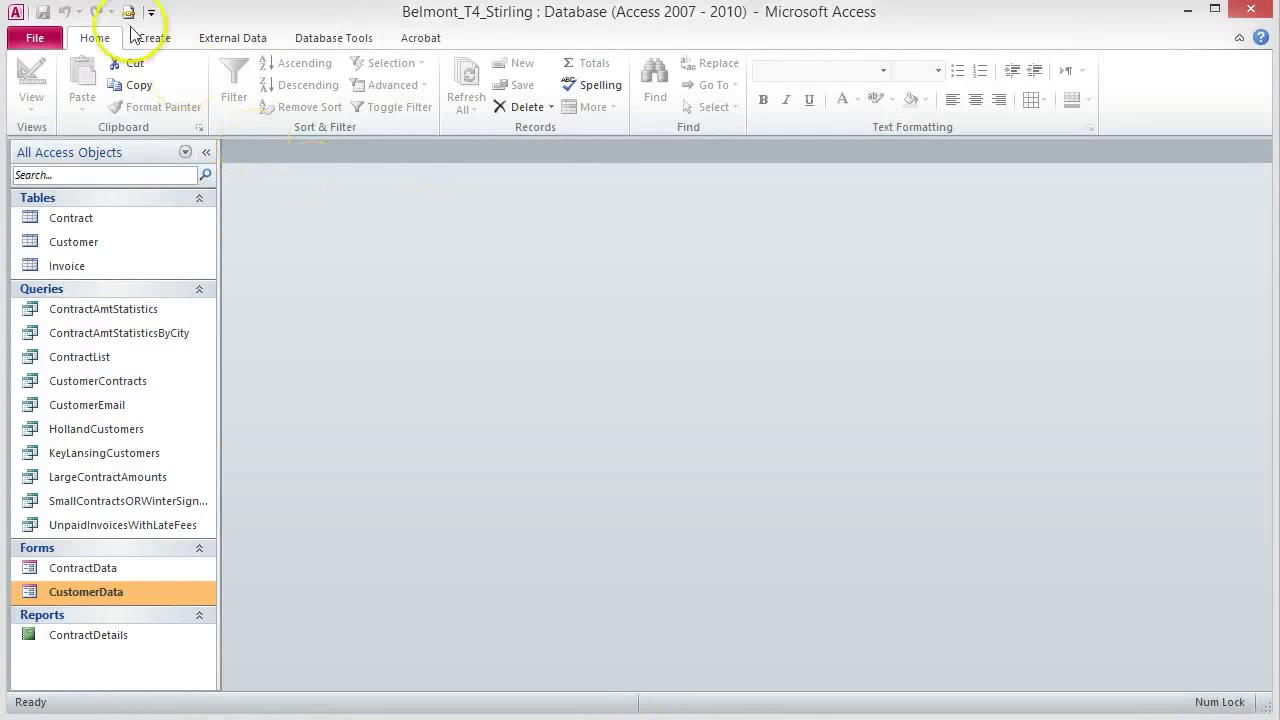
Start the Form Wizard with the Customer table as the source.
click(152, 38)
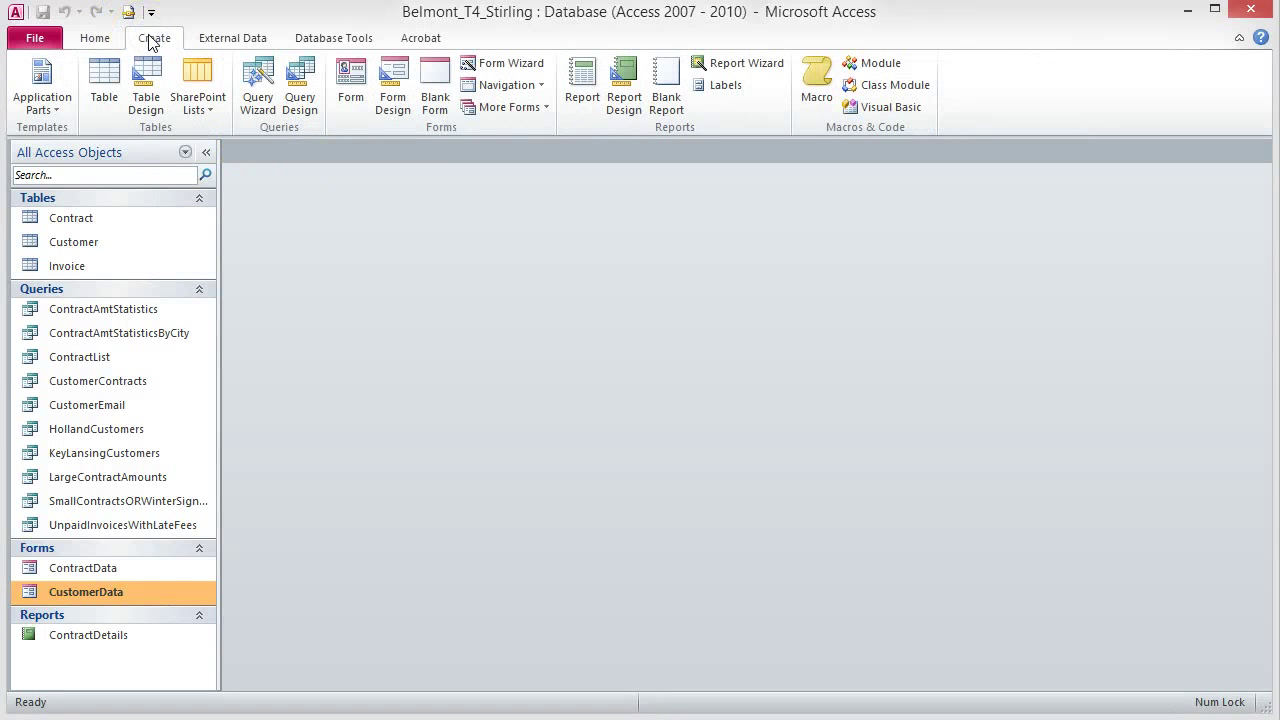
click(509, 63)
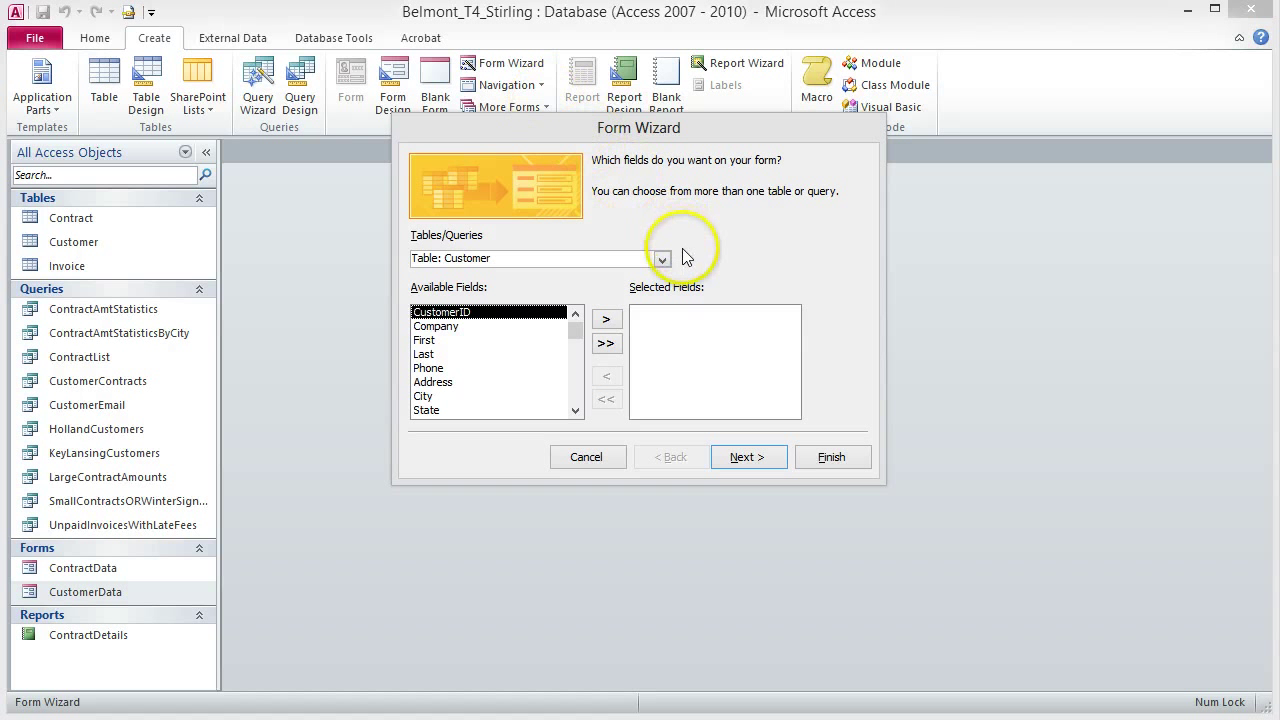
click(662, 260)
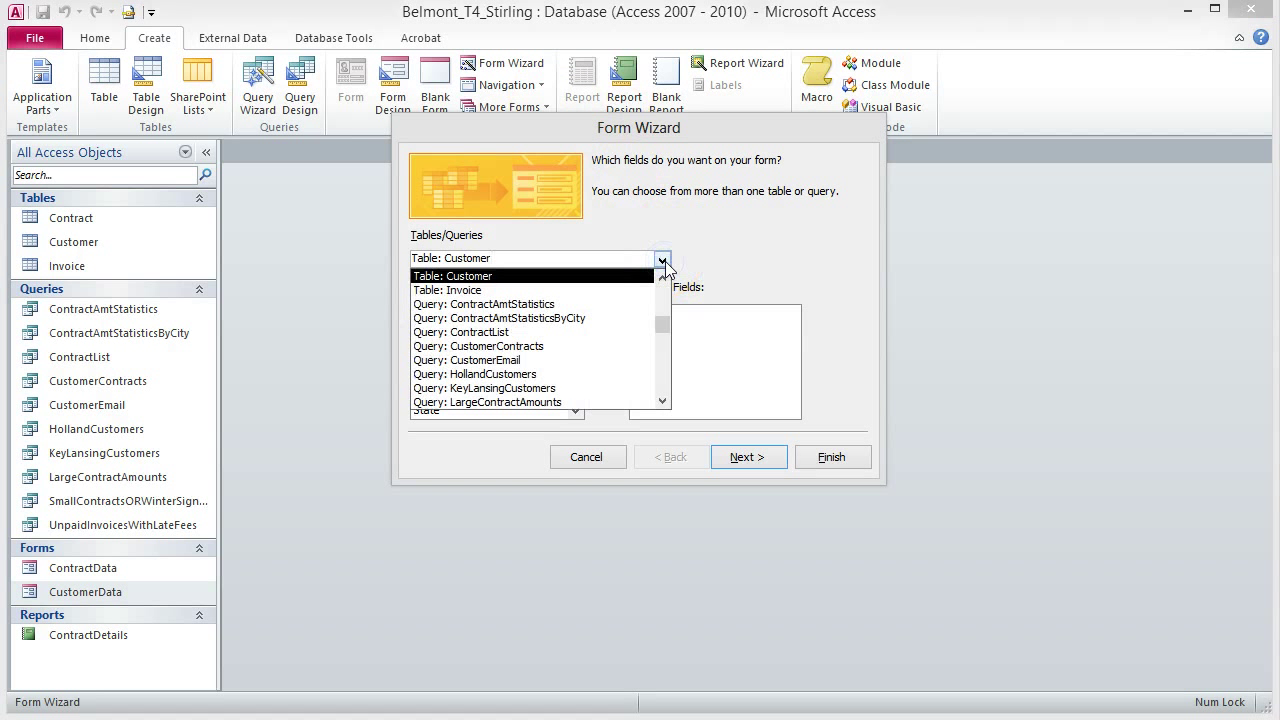
click(476, 277)
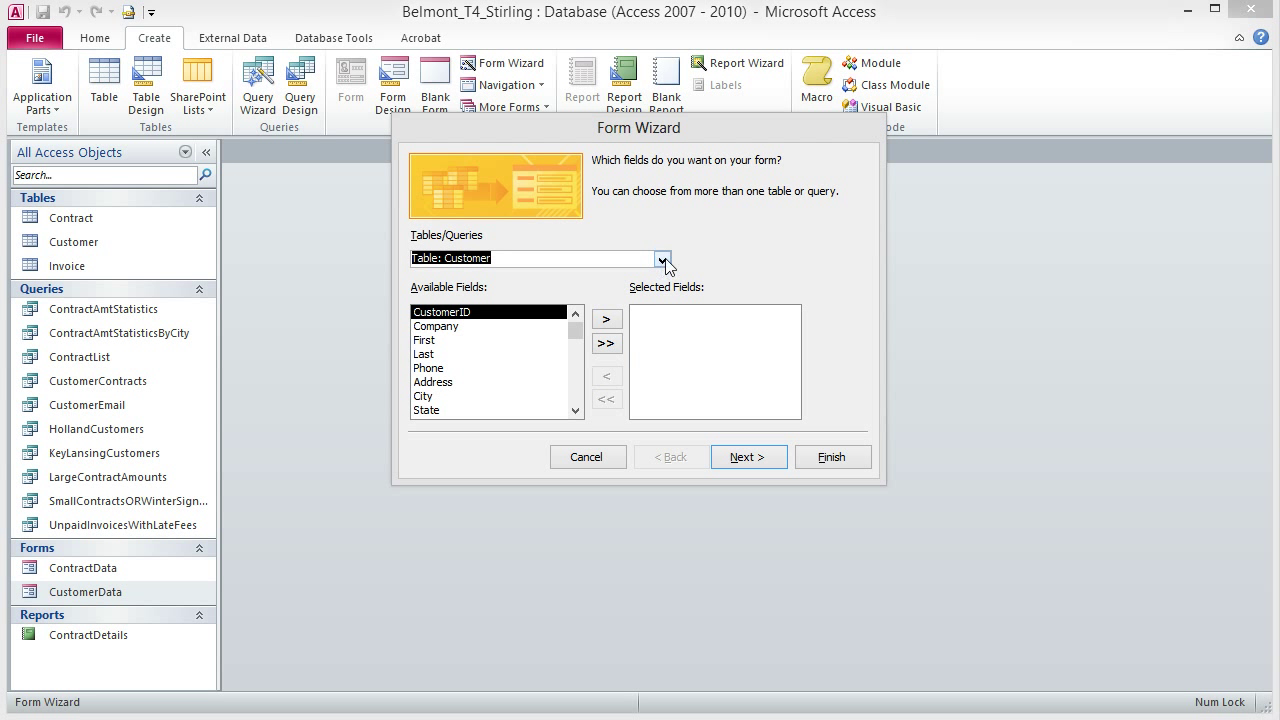
Add CustomerID, Company, First, Last, Phone and Email to the form and continue.
click(476, 314)
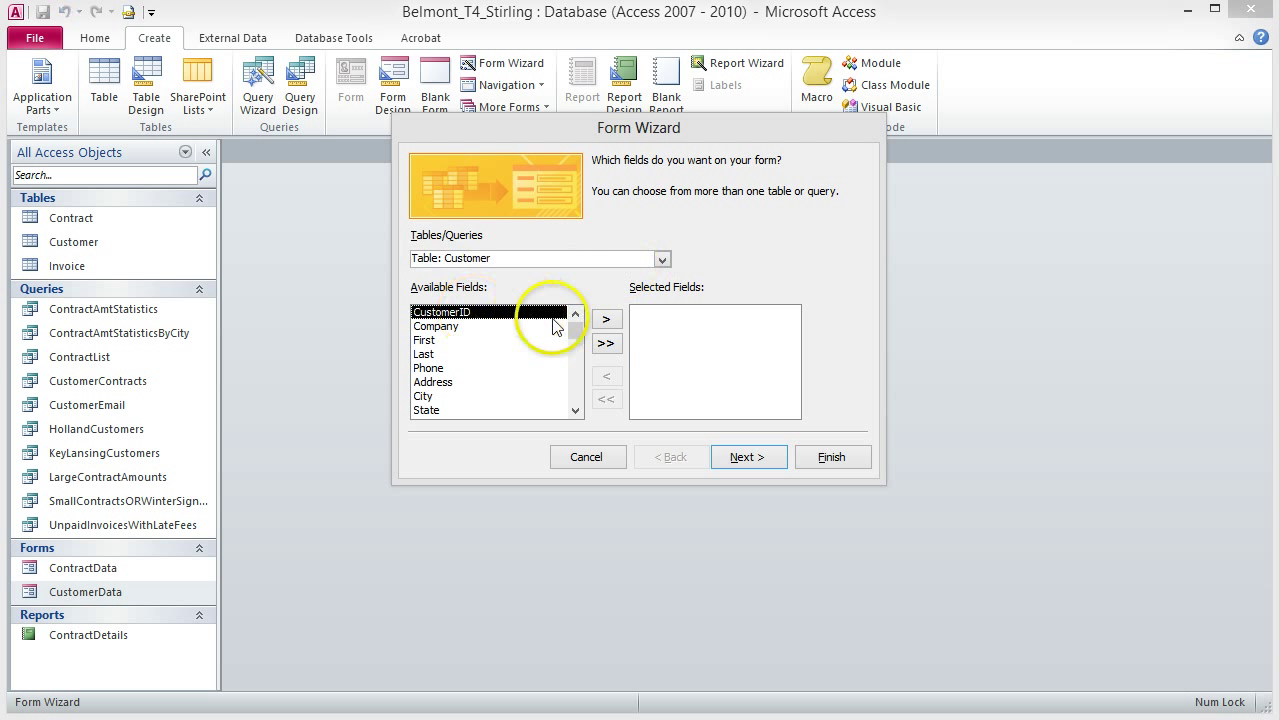
click(607, 320)
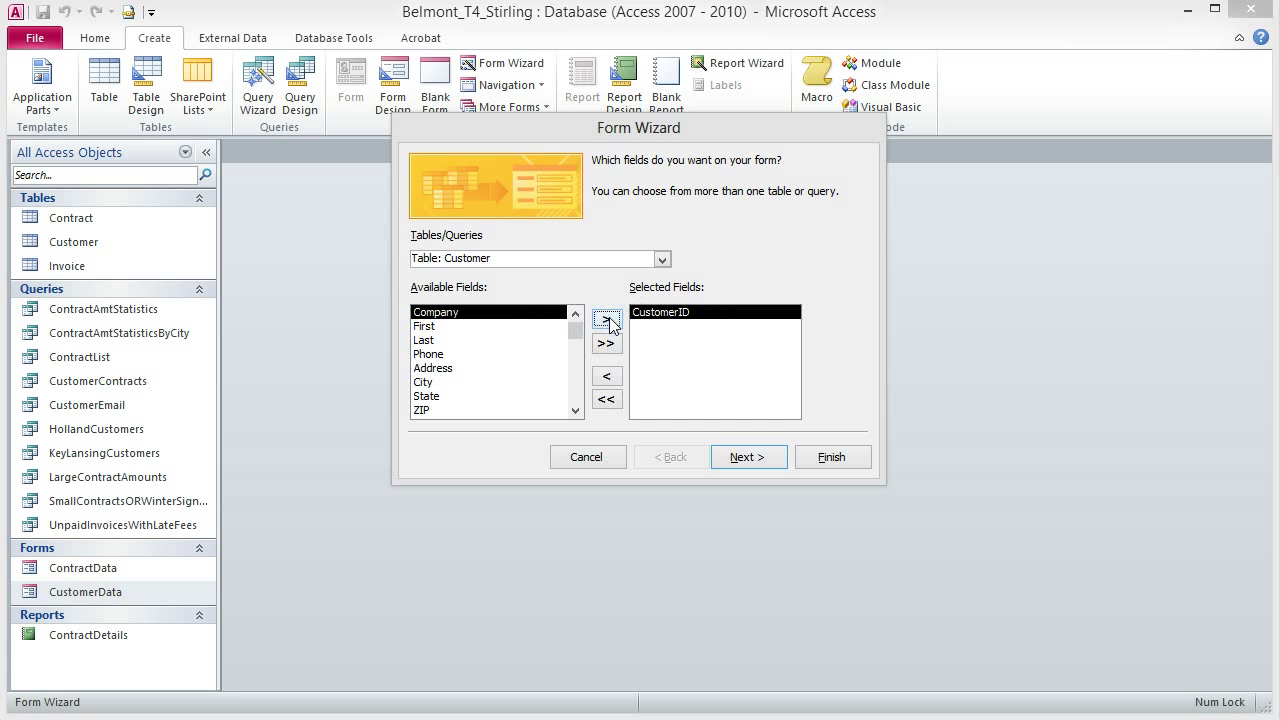
click(607, 320)
click(607, 320)
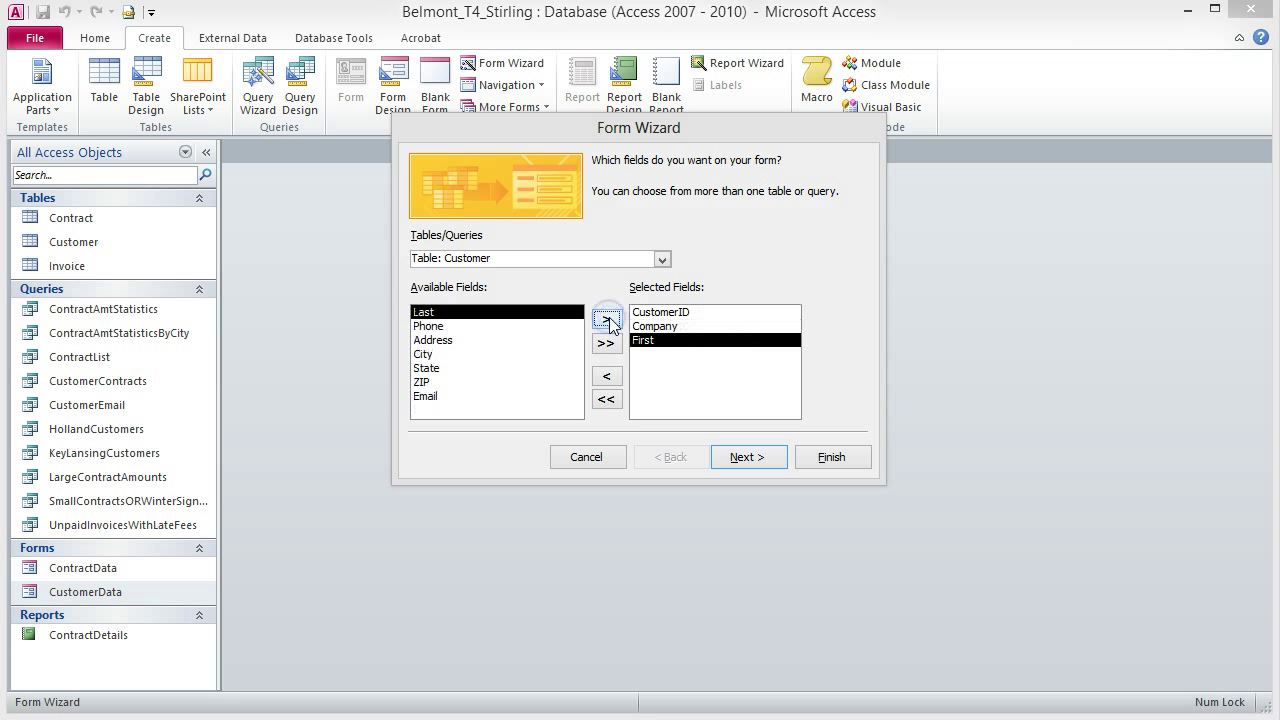
click(607, 320)
click(607, 320)
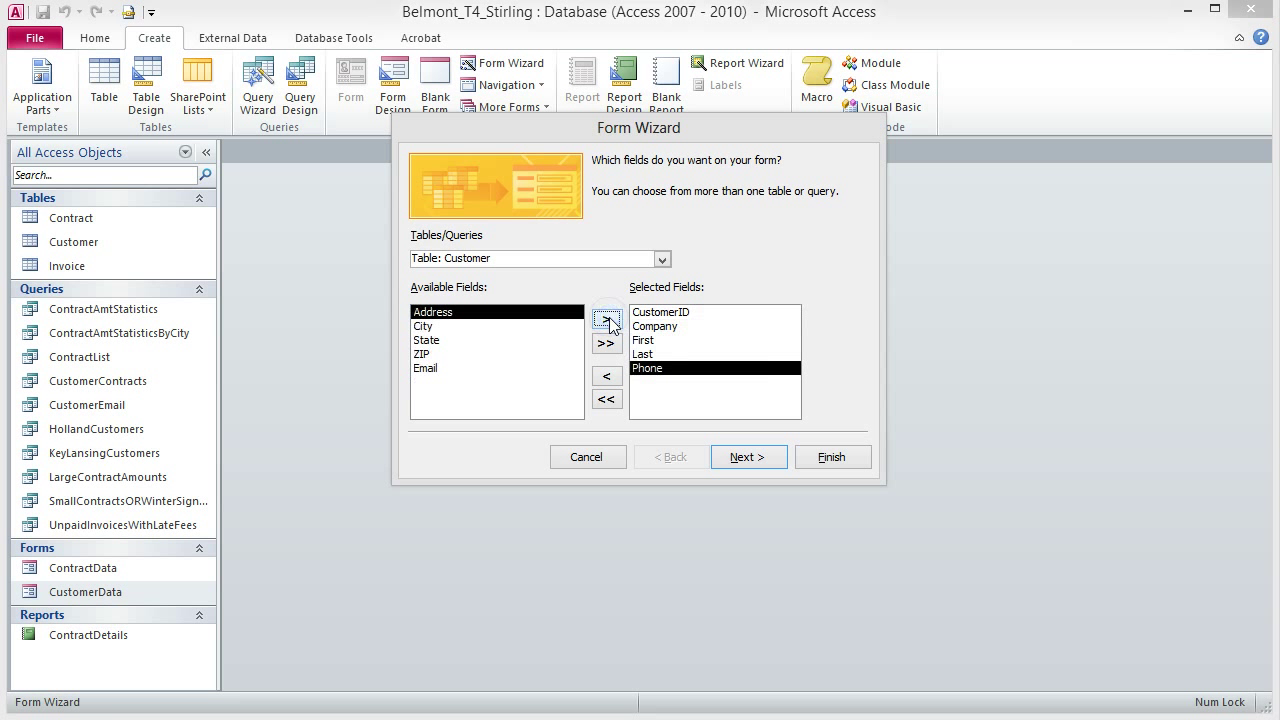
click(440, 367)
click(607, 320)
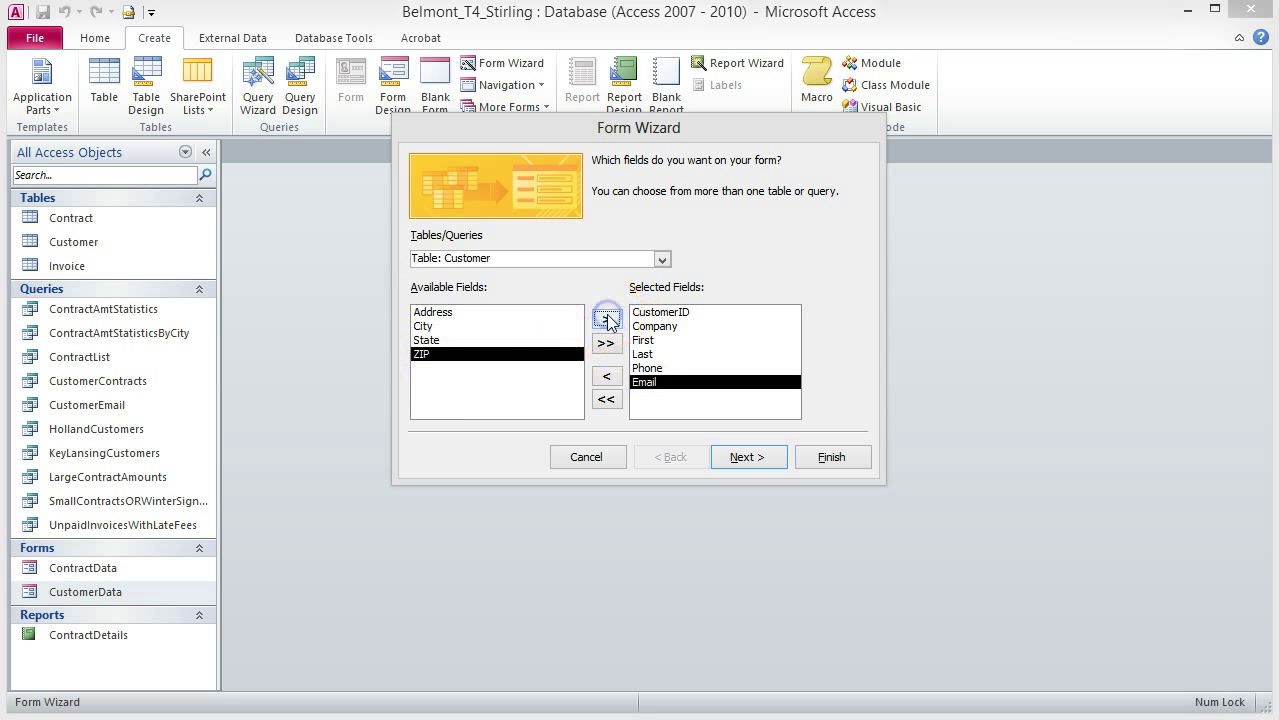
key(Return)
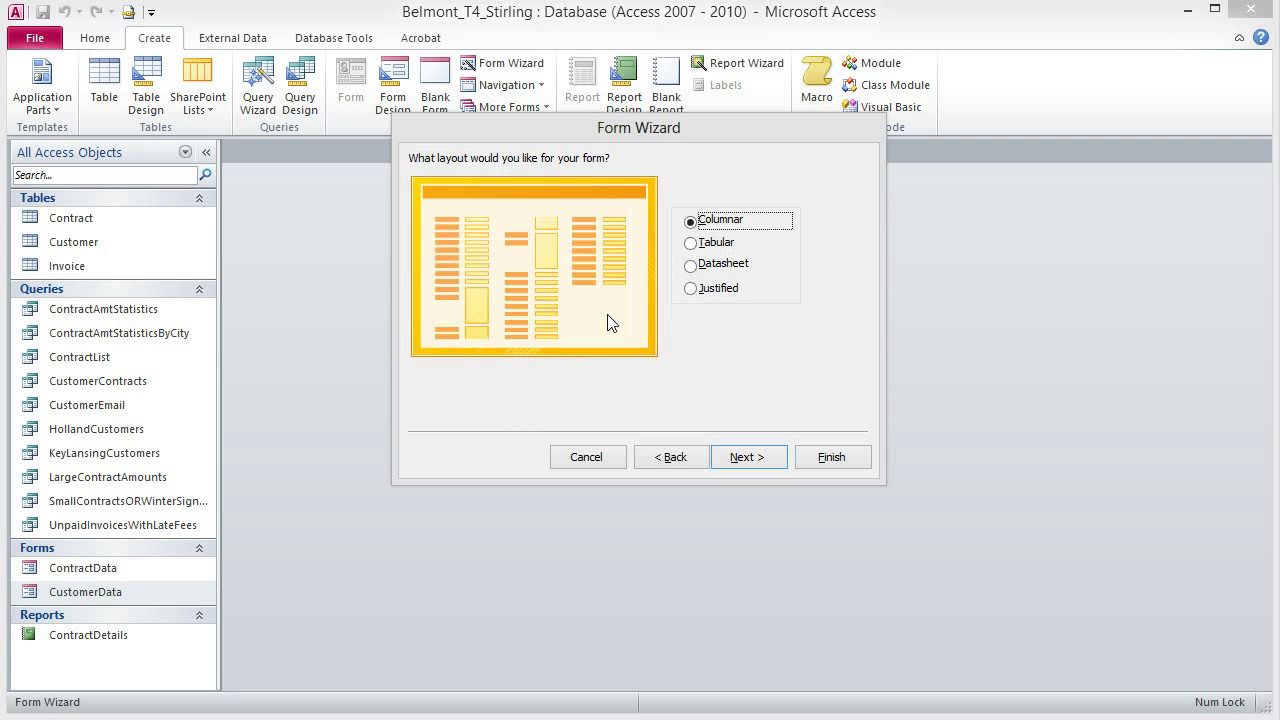
Go back and add all Contract table fields except the duplicate Contract.CustomerID, then continue.
click(670, 457)
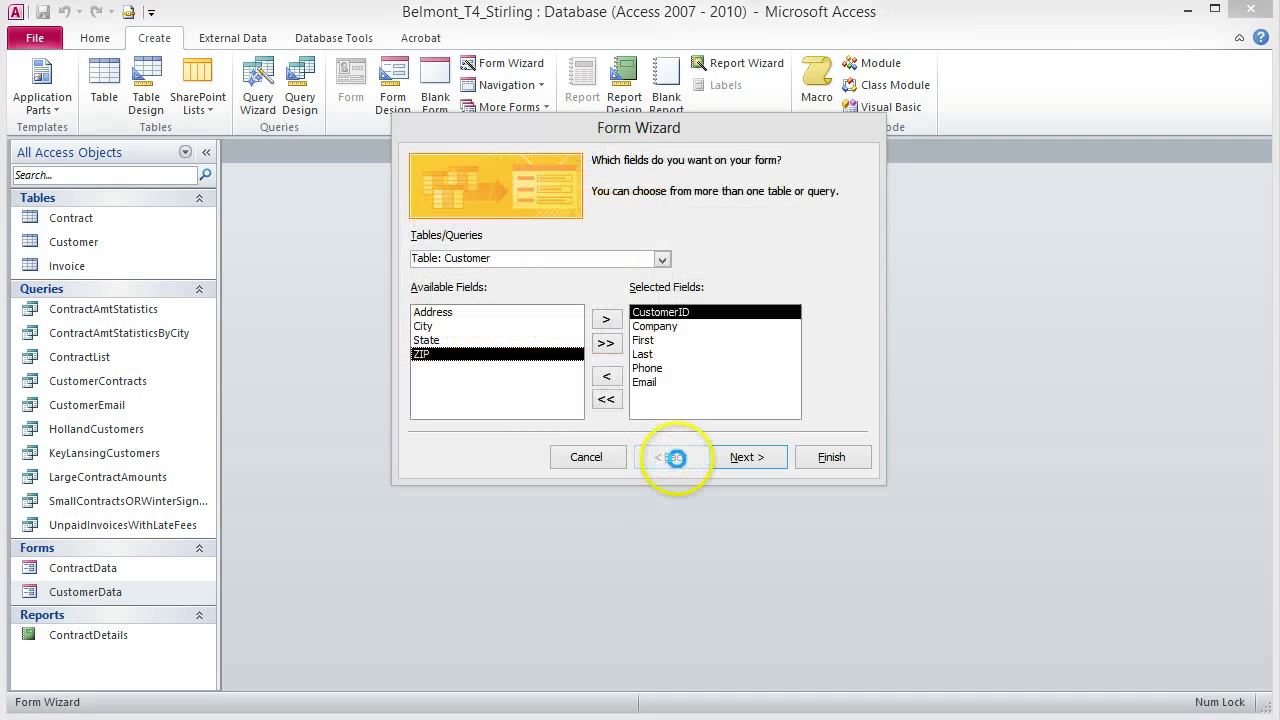
click(655, 258)
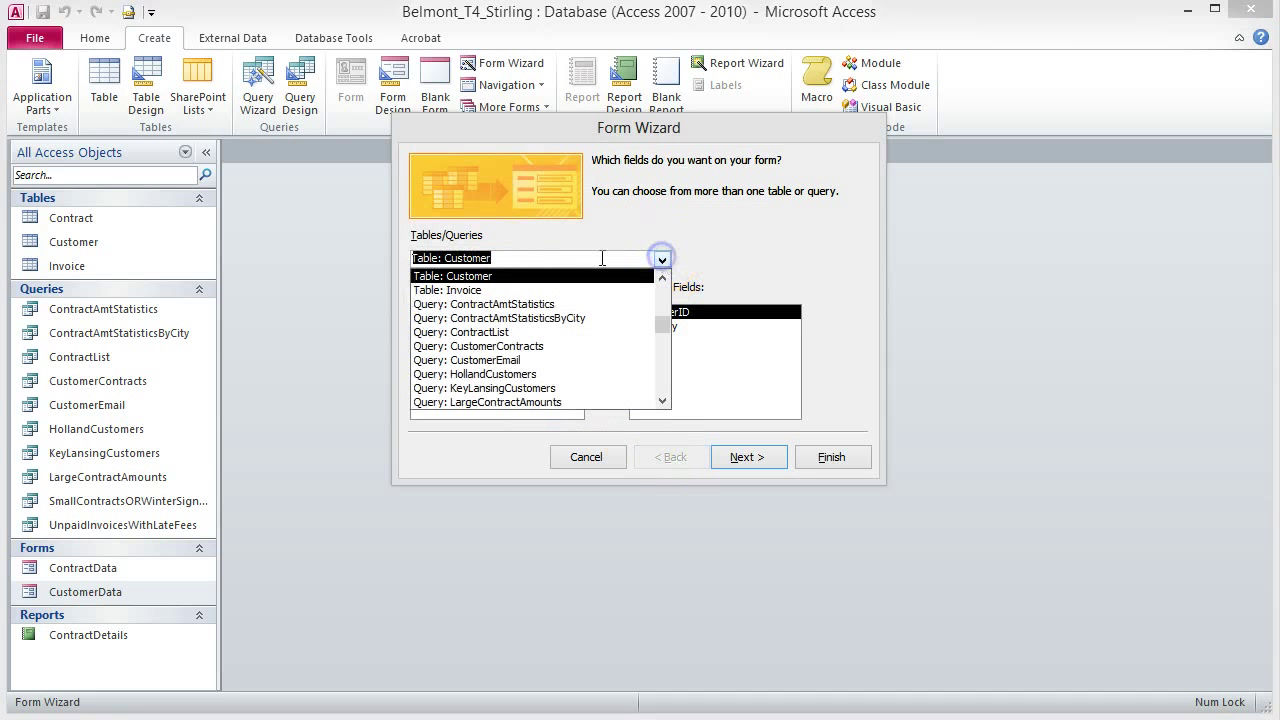
click(661, 280)
click(535, 277)
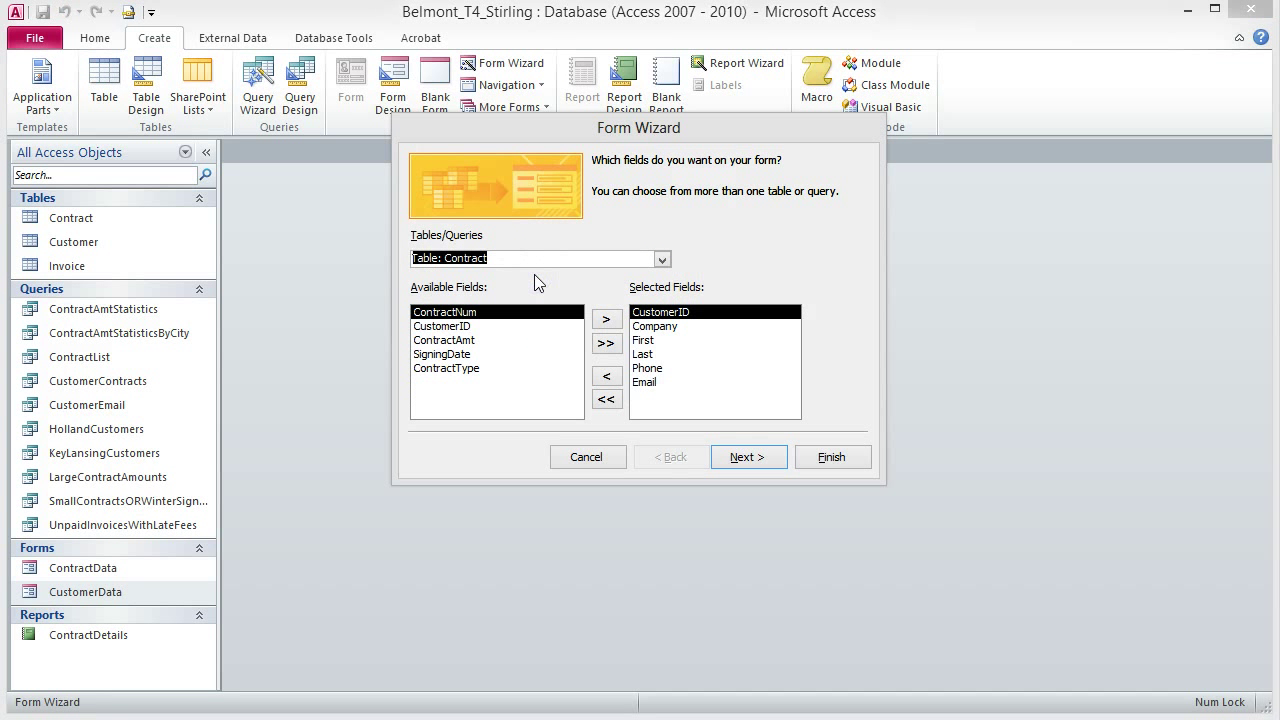
click(607, 345)
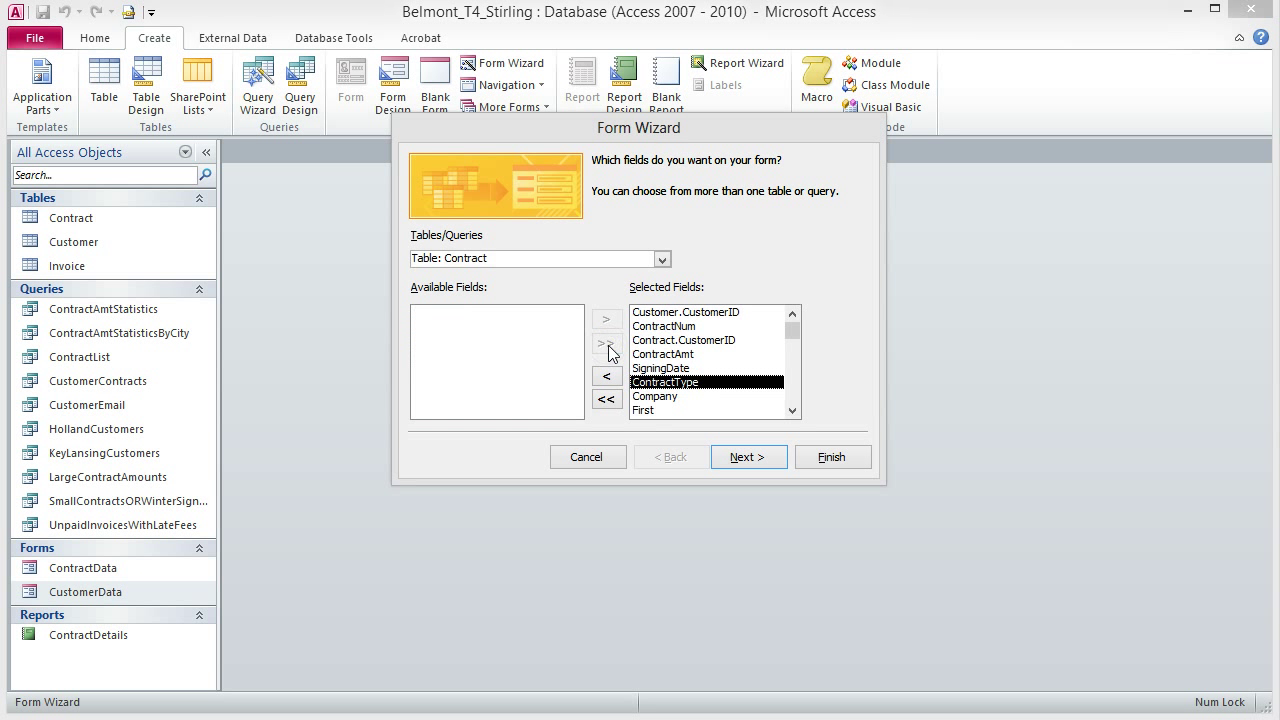
click(662, 340)
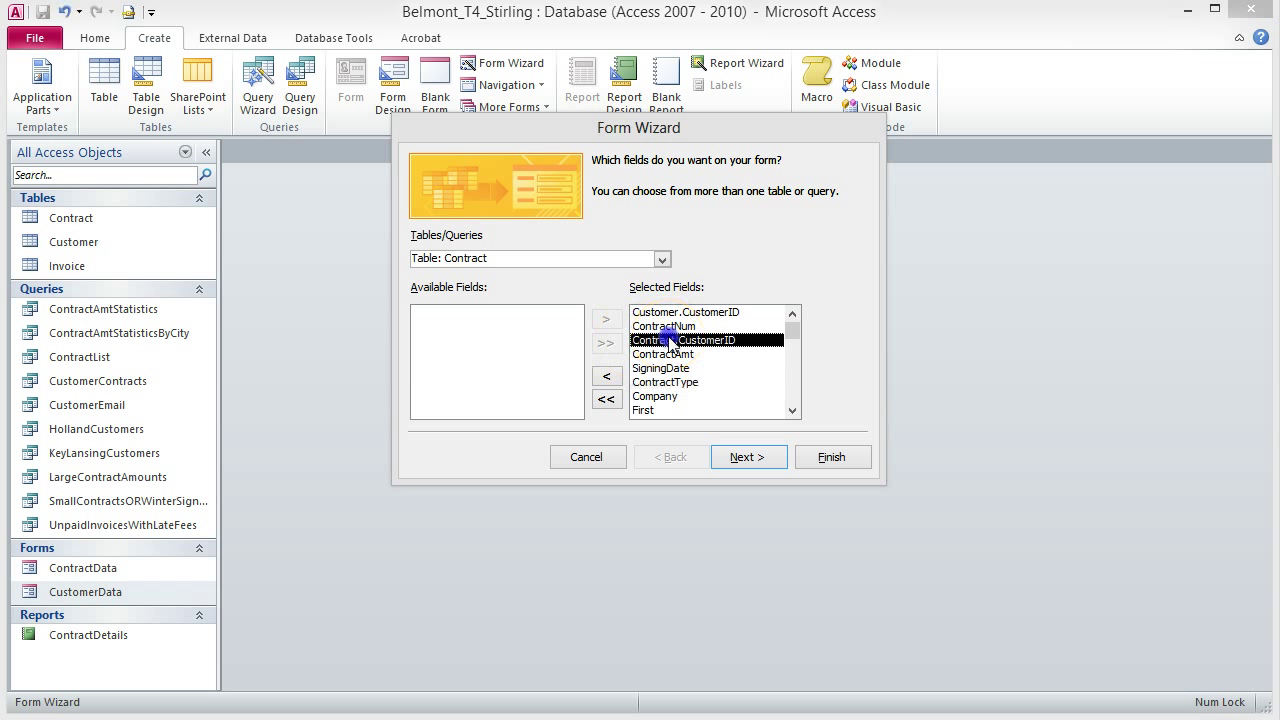
click(605, 377)
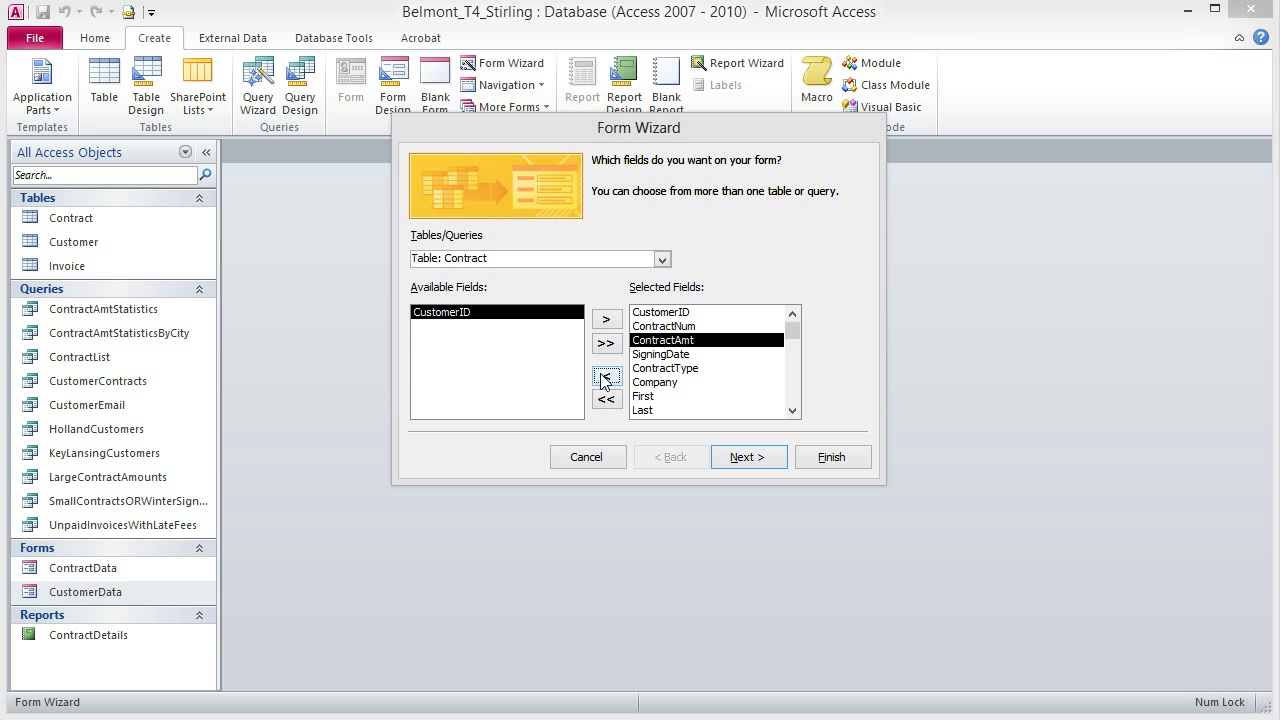
click(757, 462)
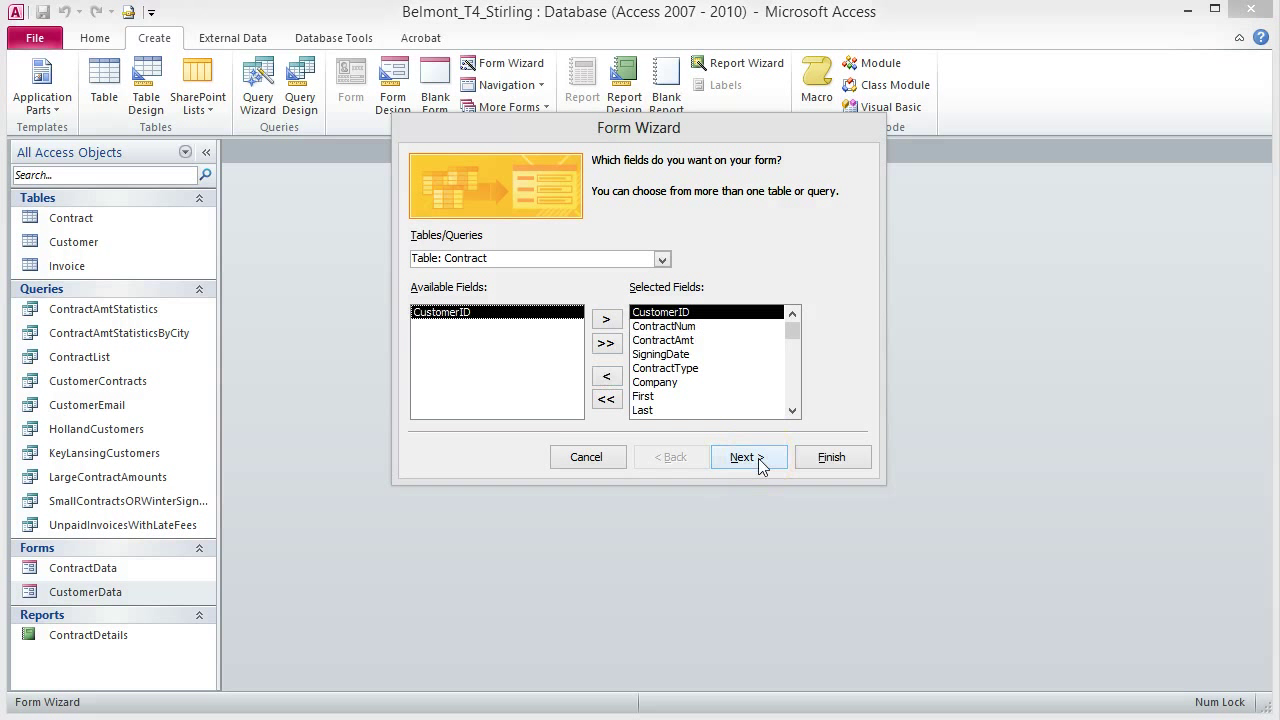
click(757, 460)
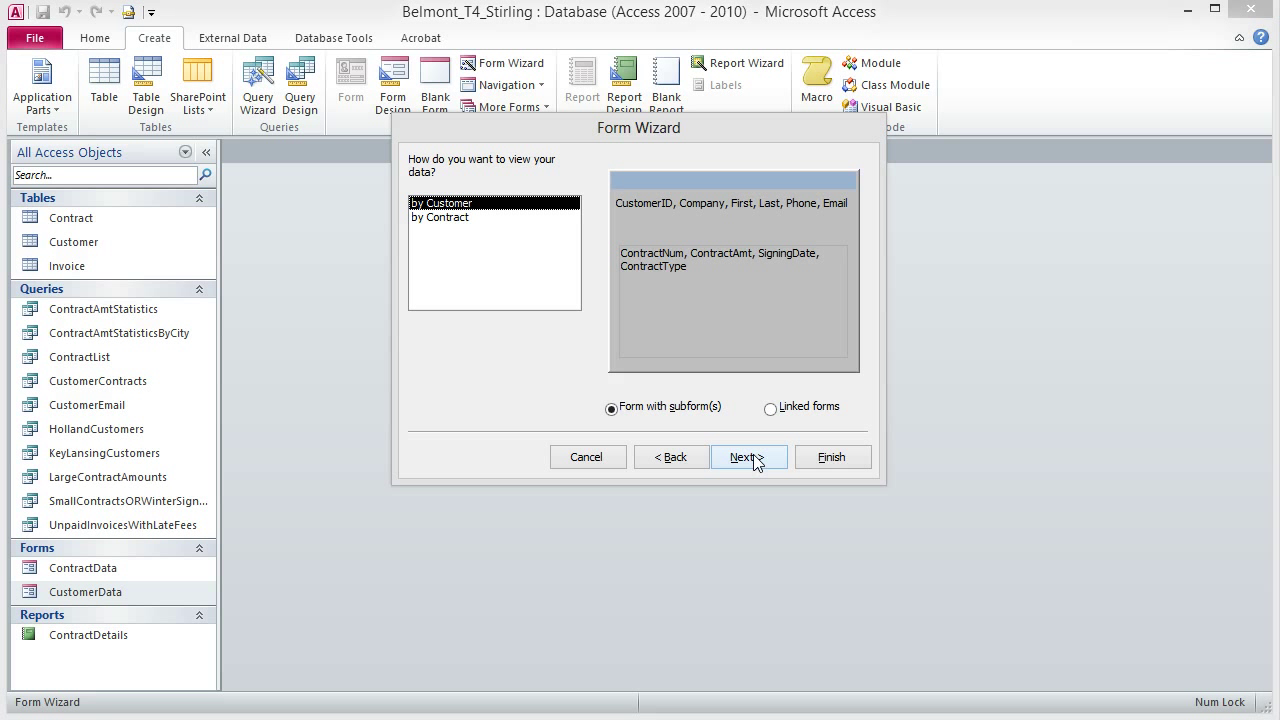
Keep the form-with-subform arrangement and the Datasheet subform layout.
click(632, 418)
click(749, 457)
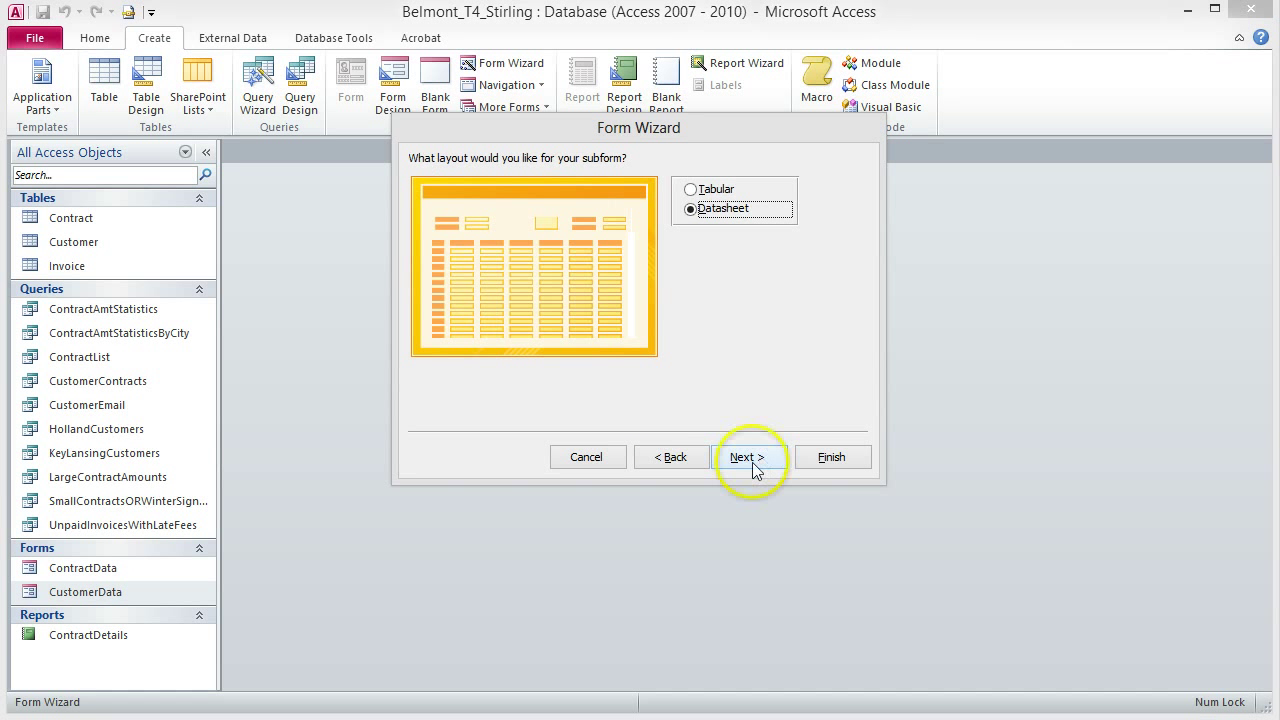
click(728, 210)
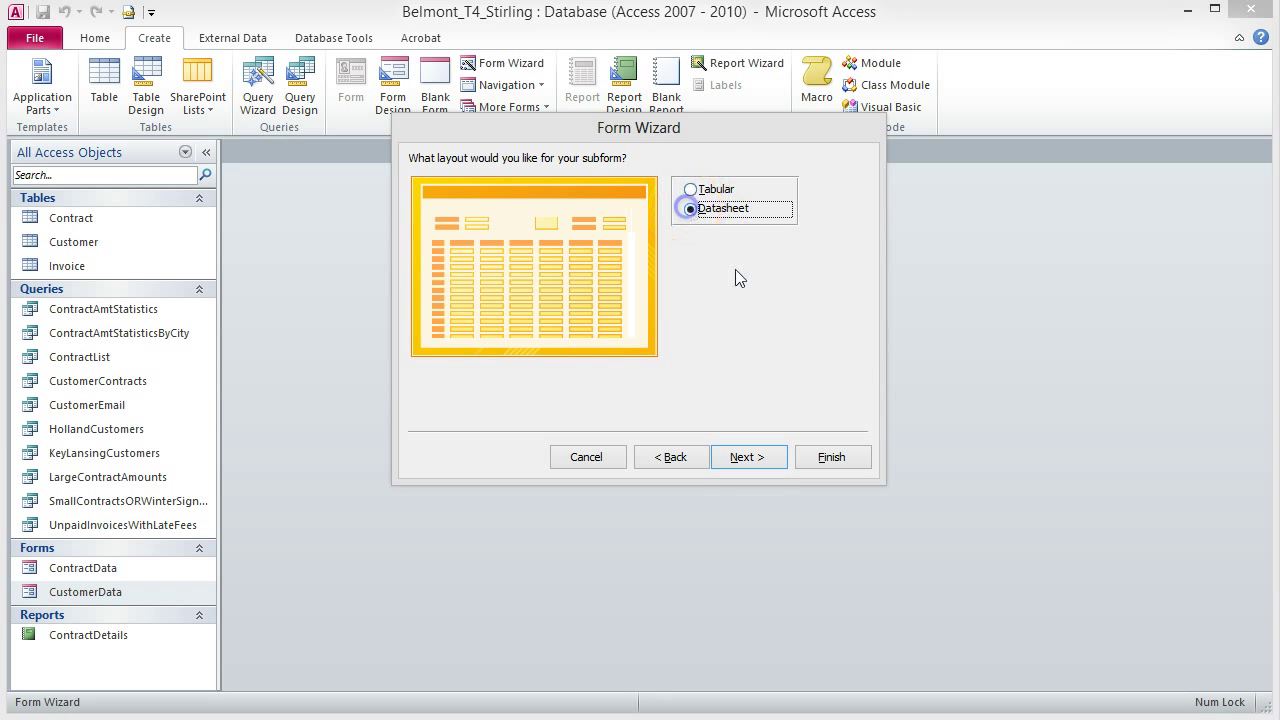
click(752, 460)
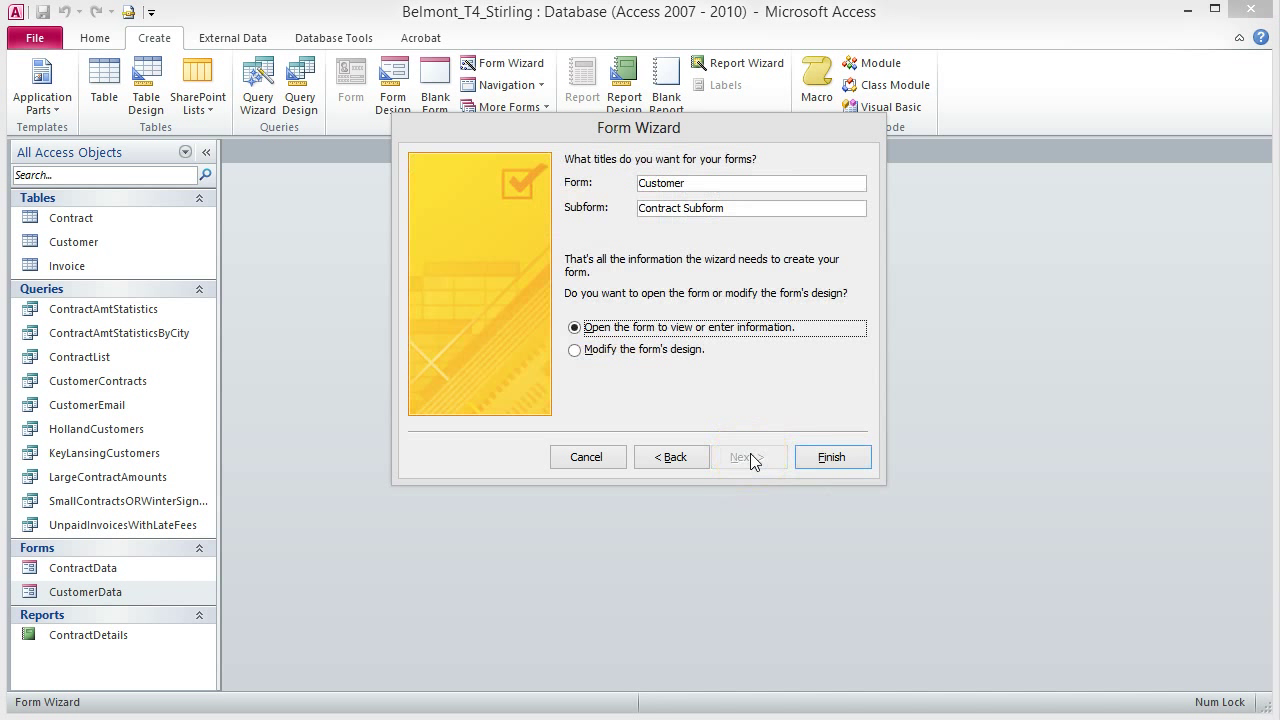
Name the forms CustomerContracts and ContractSubform and finish the wizard.
click(702, 183)
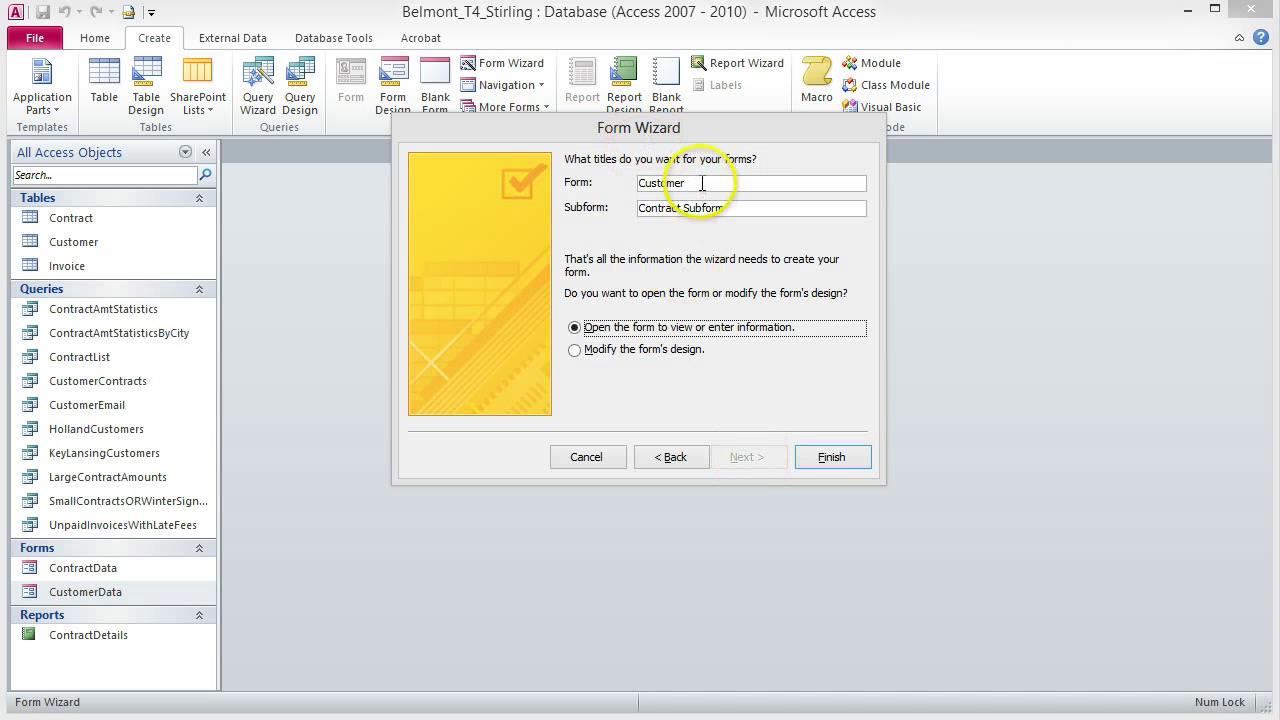
text(Con)
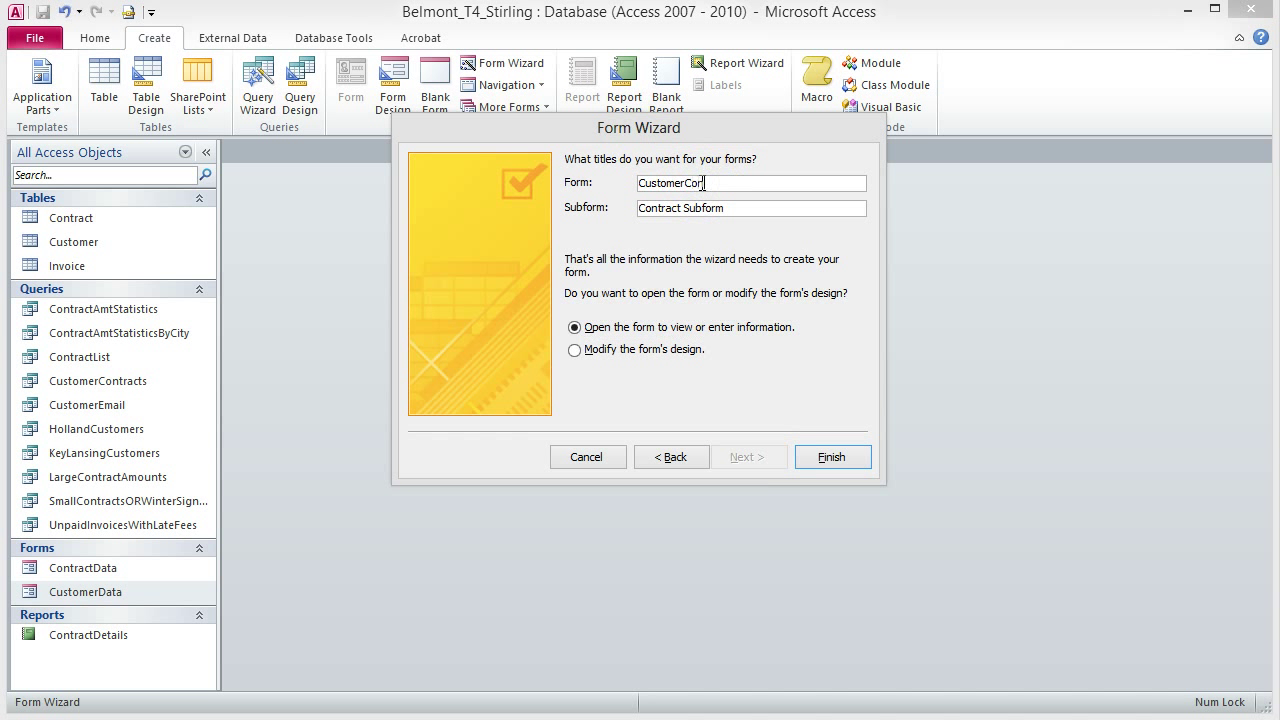
text(tracts)
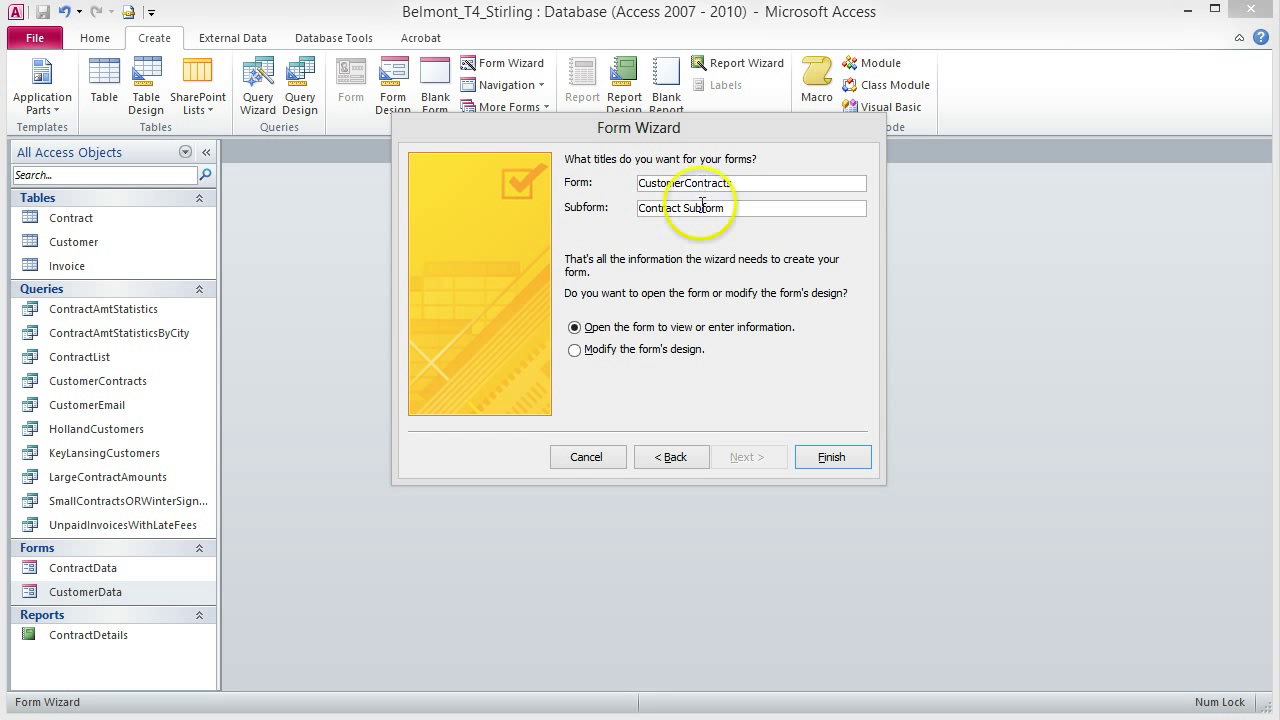
click(686, 208)
key(BackSpace)
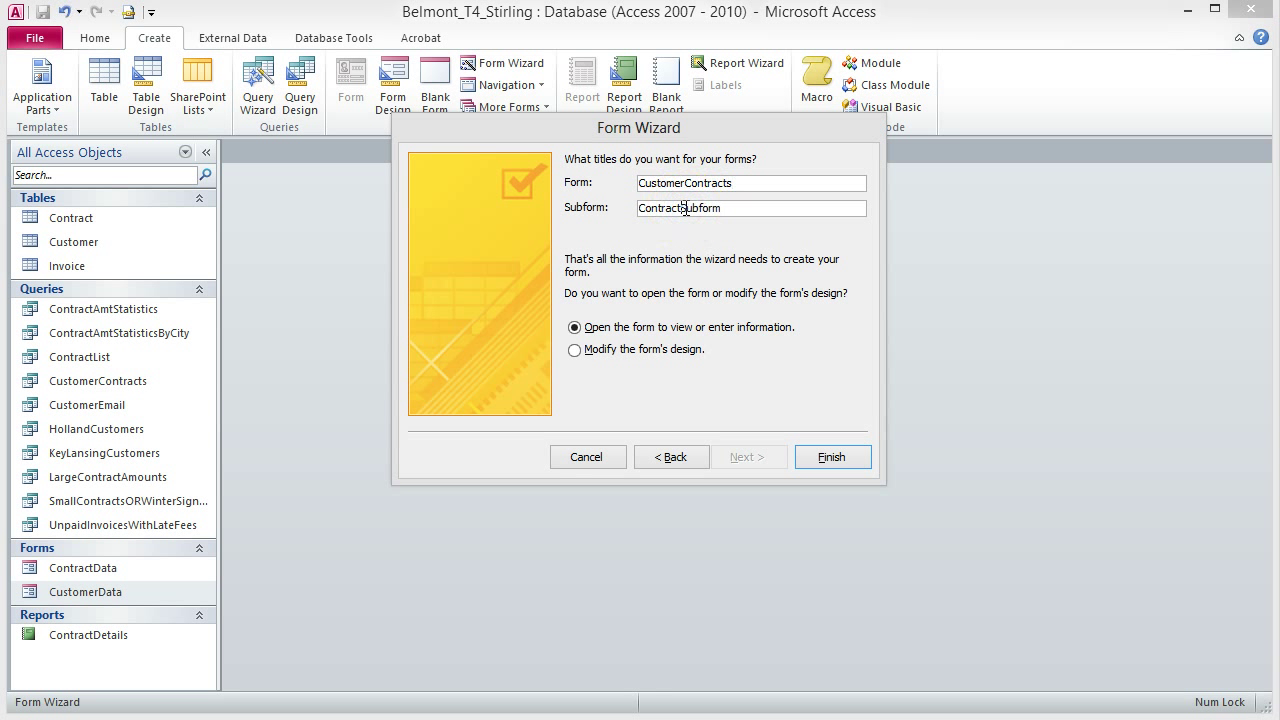
click(830, 457)
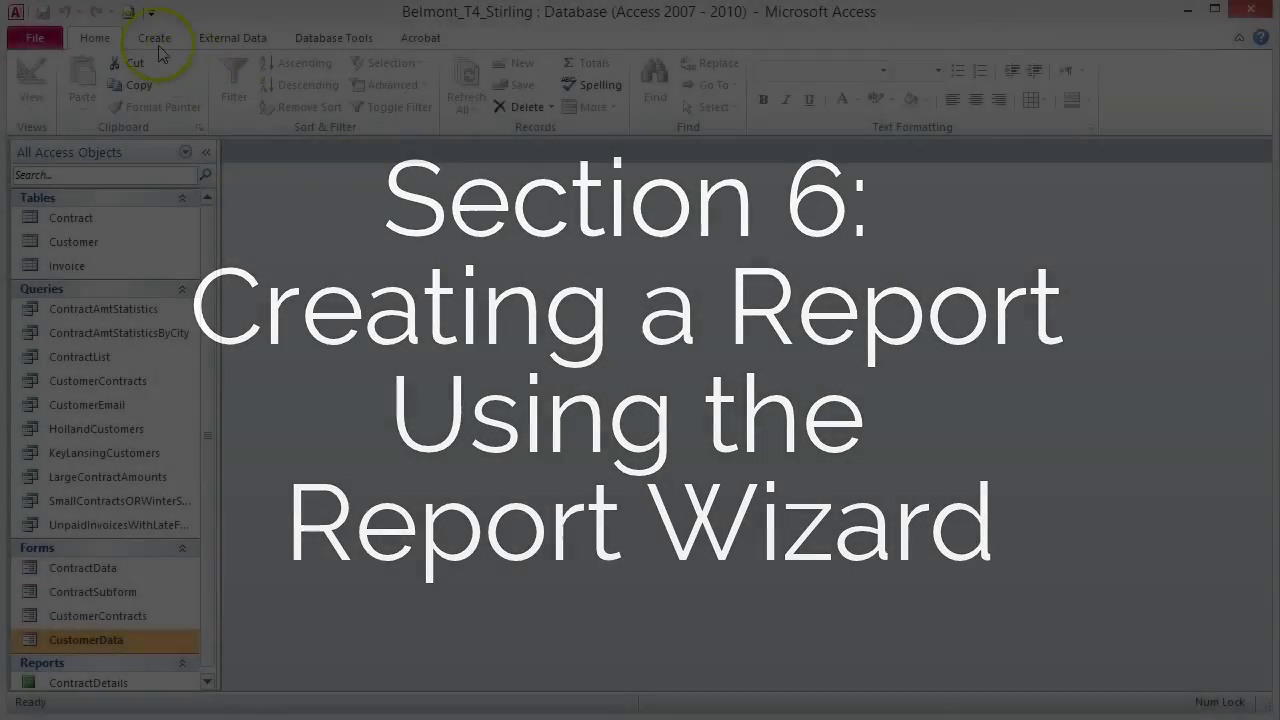
Start the Report Wizard with the Customer table as the field source.
click(155, 44)
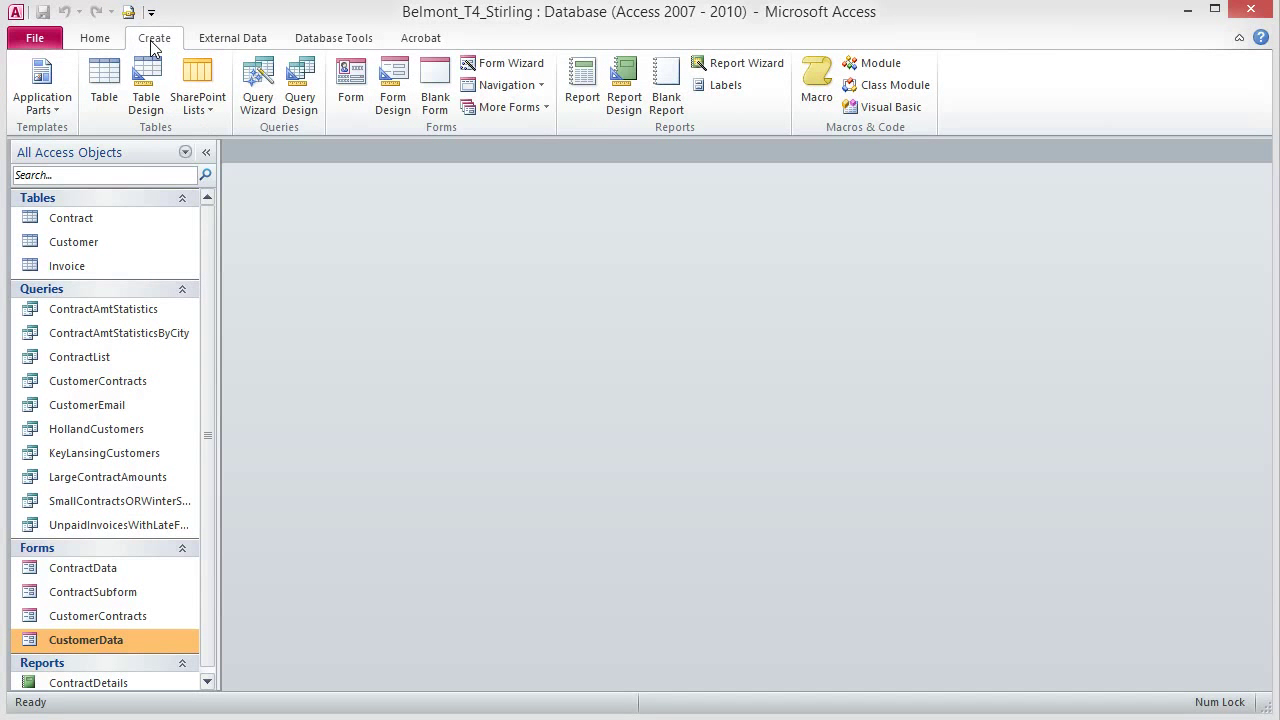
click(733, 63)
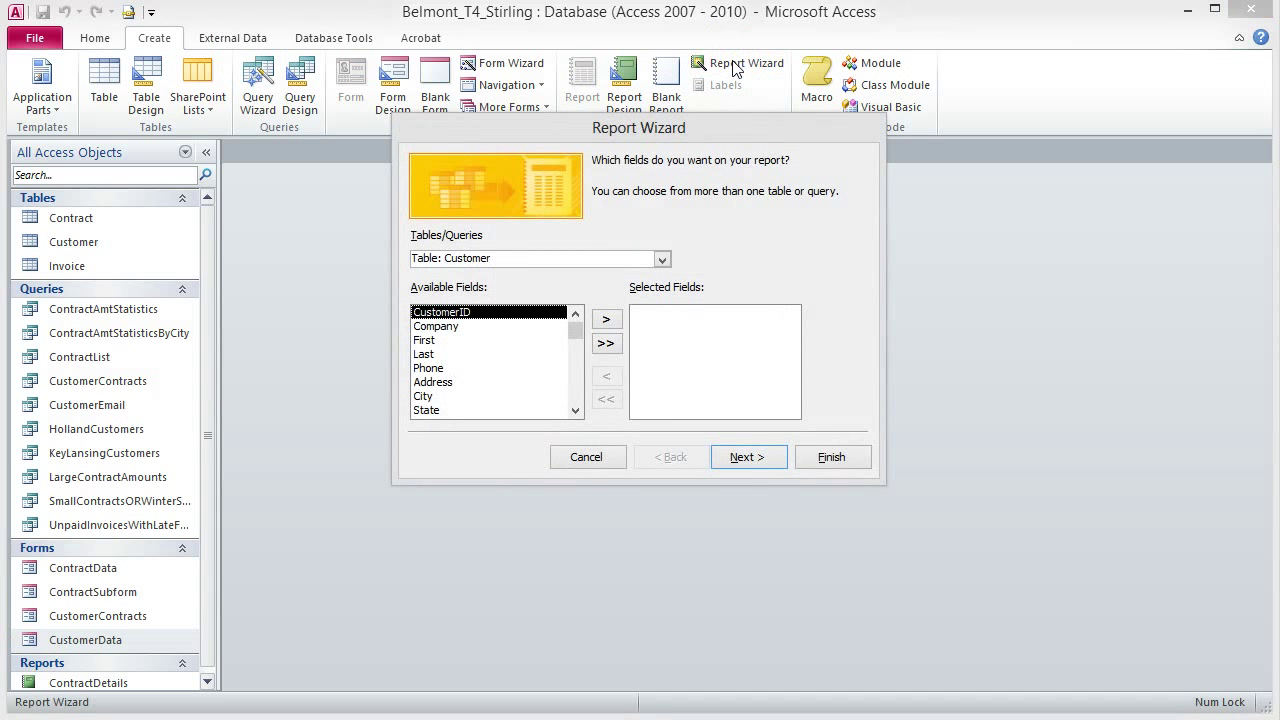
click(661, 259)
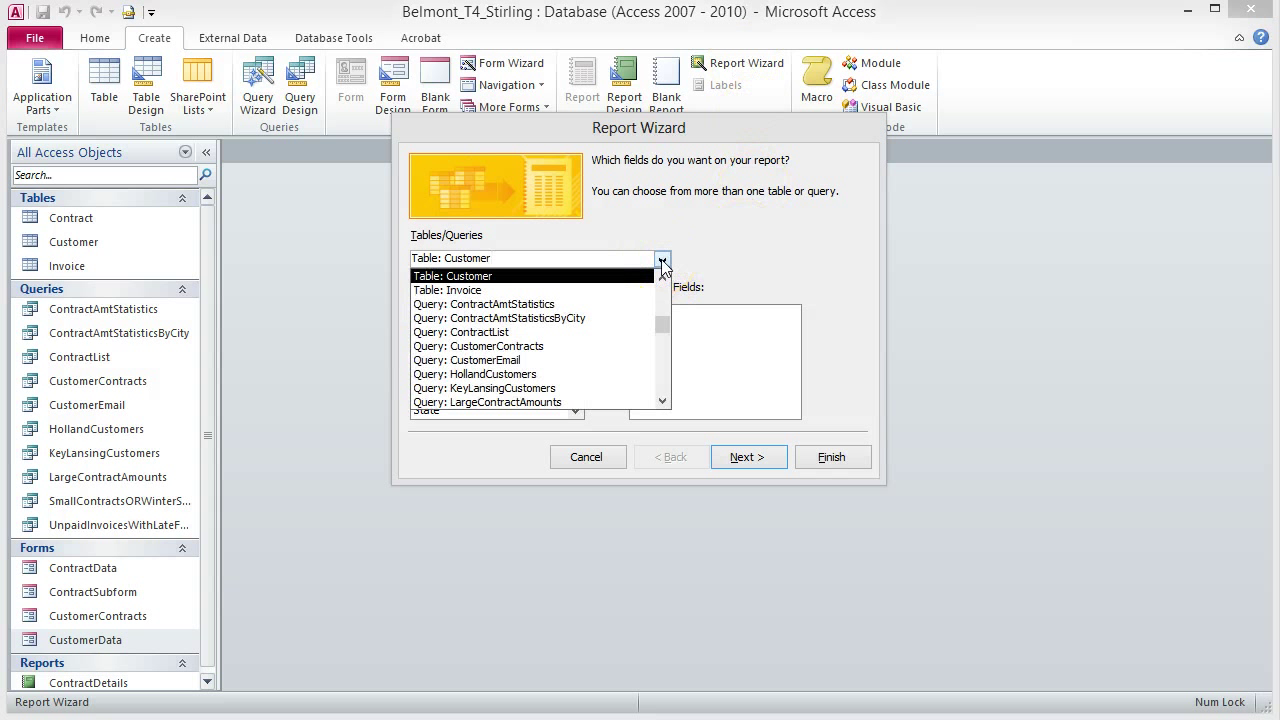
click(460, 276)
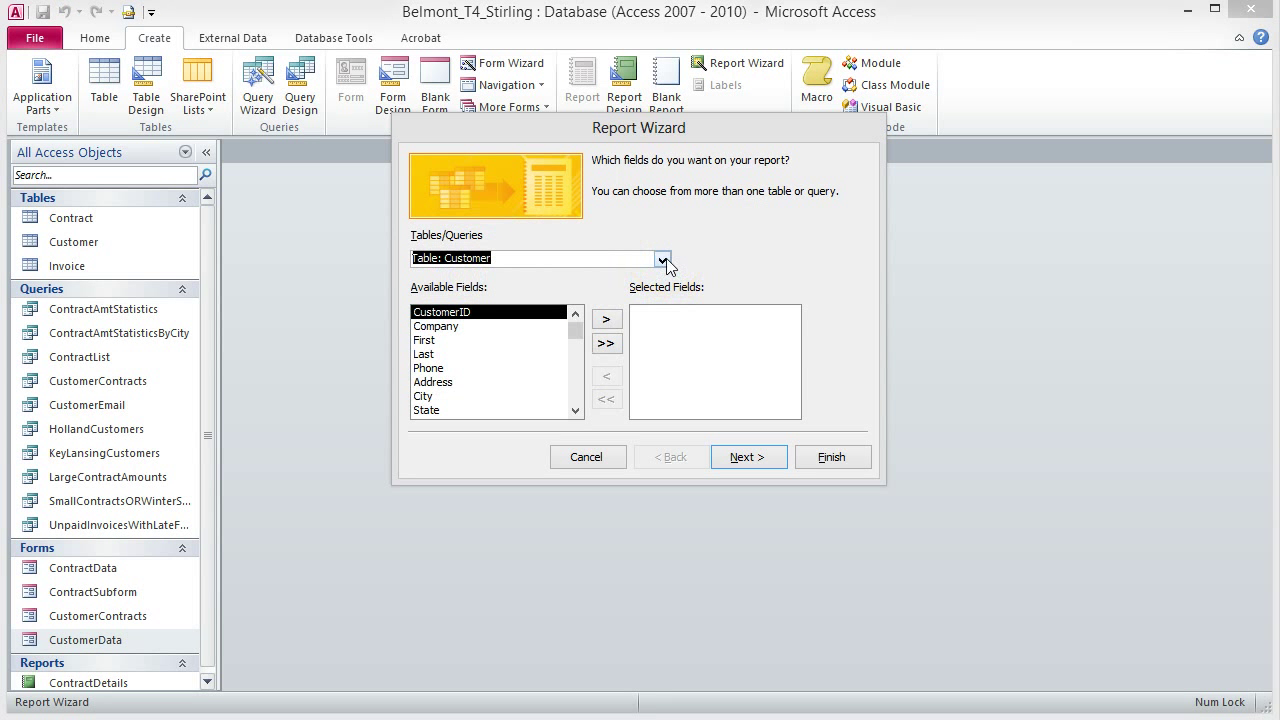
Add CustomerID, Company, First, Last, City and Phone to the report fields.
click(607, 320)
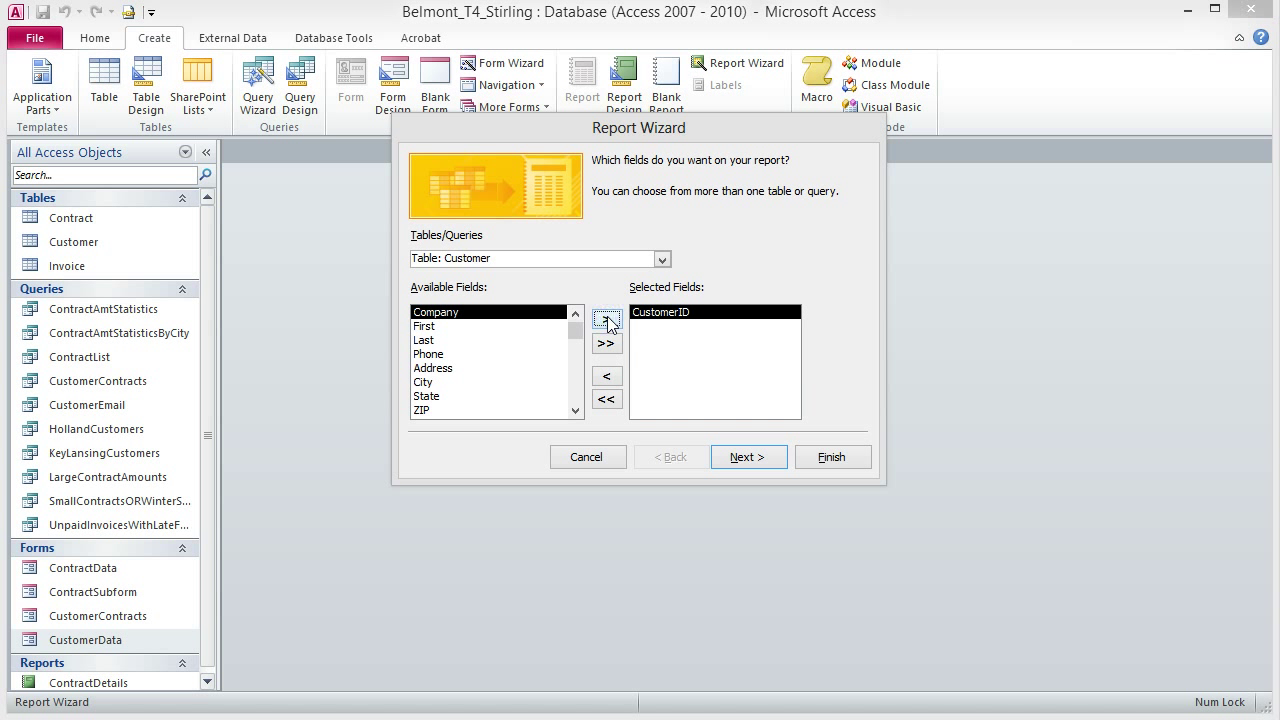
click(607, 320)
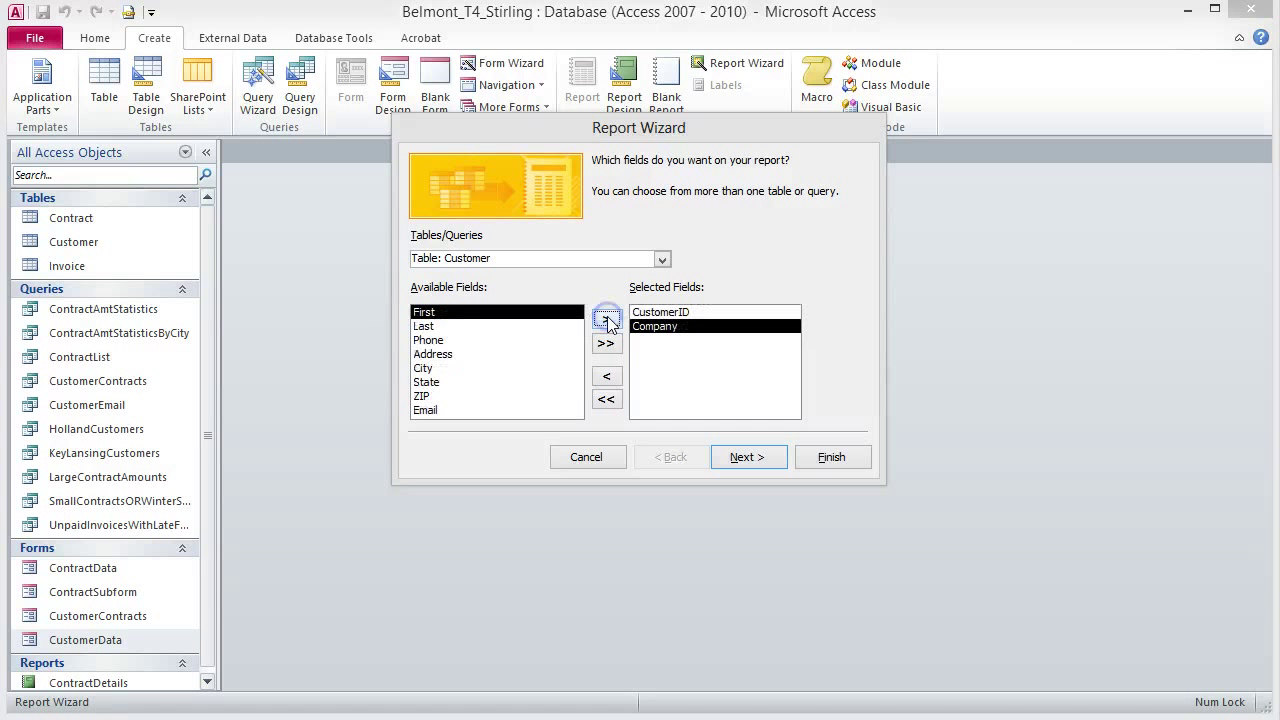
click(607, 320)
click(607, 320)
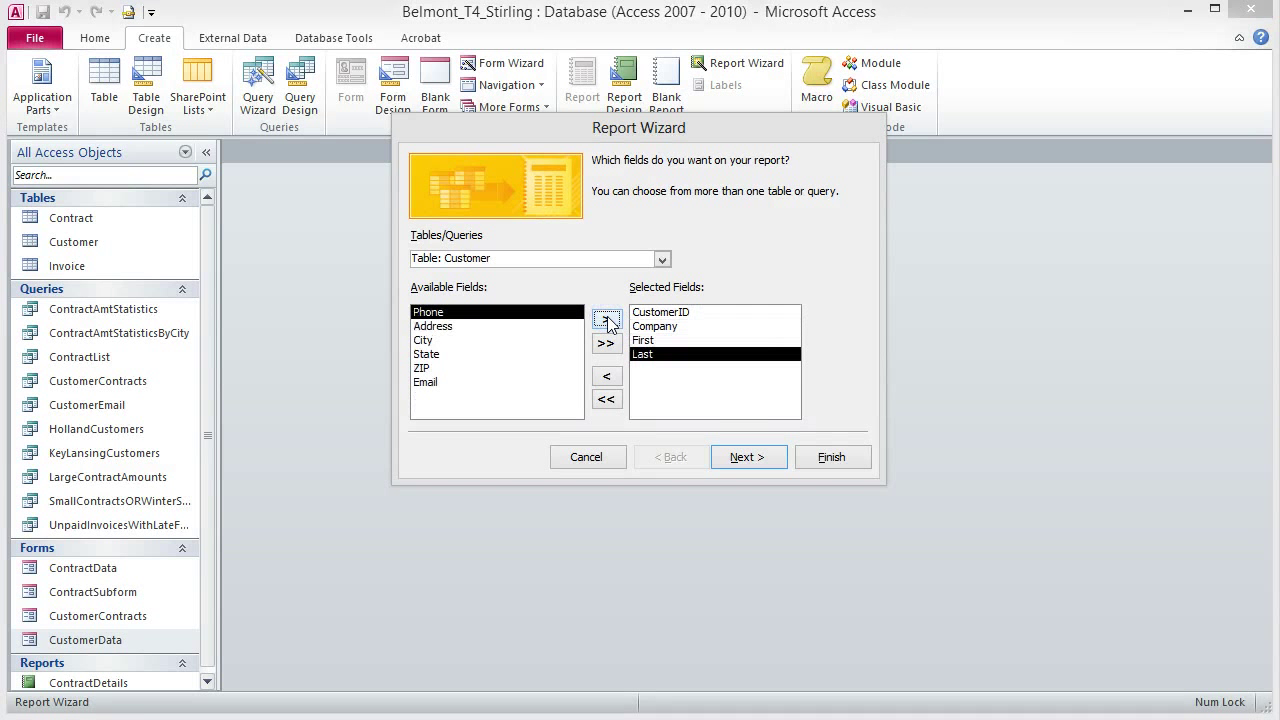
click(425, 340)
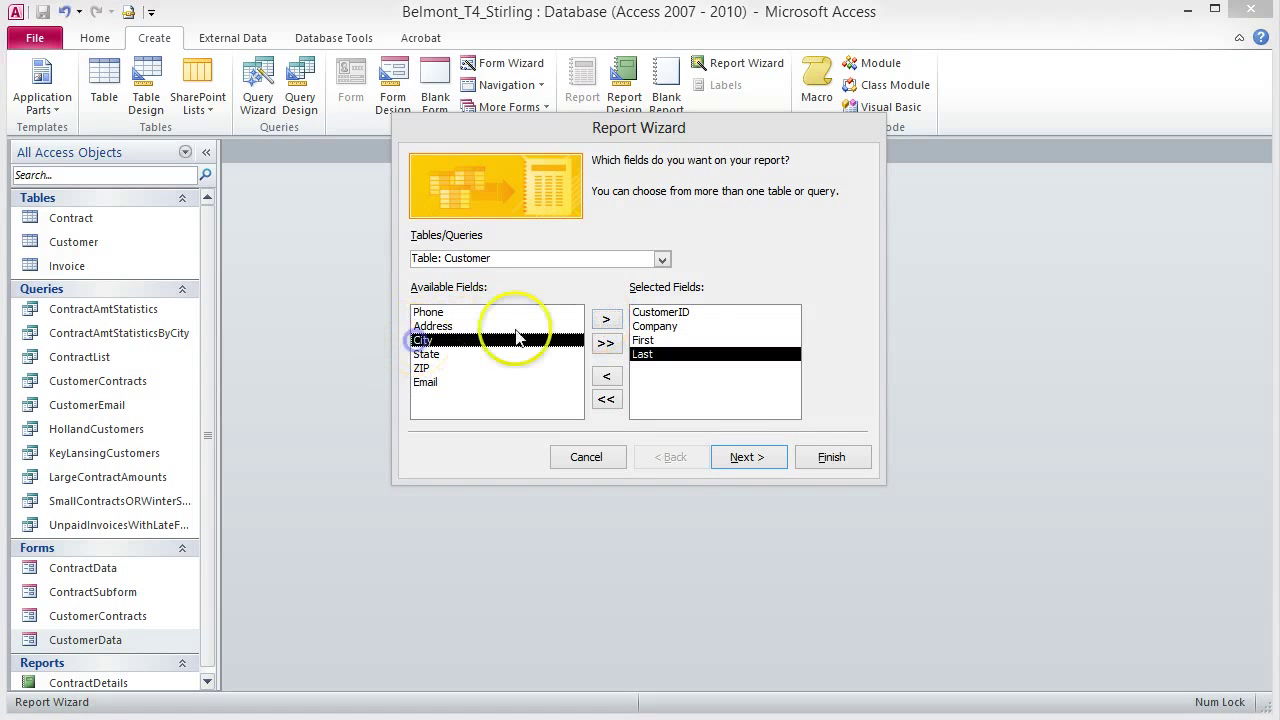
click(607, 320)
click(436, 313)
click(606, 320)
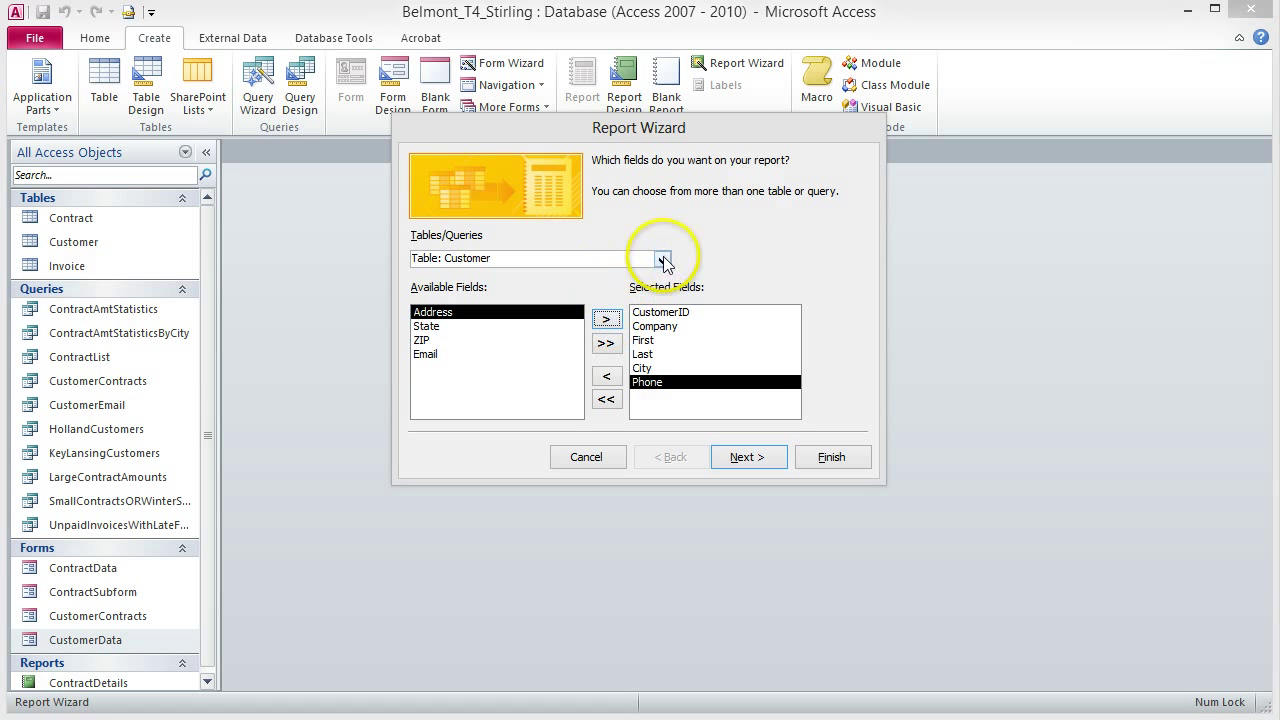
click(663, 261)
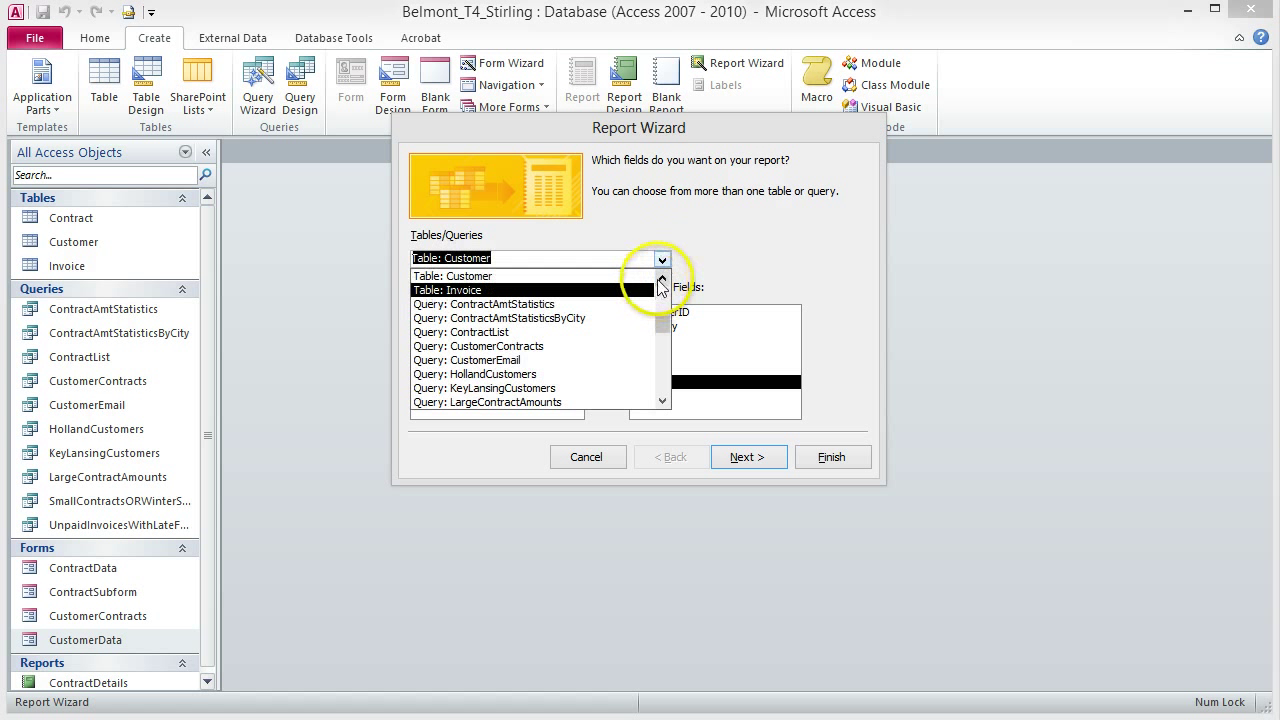
Add all Contract table fields except the duplicate Contract.CustomerID, then continue.
click(660, 282)
click(488, 276)
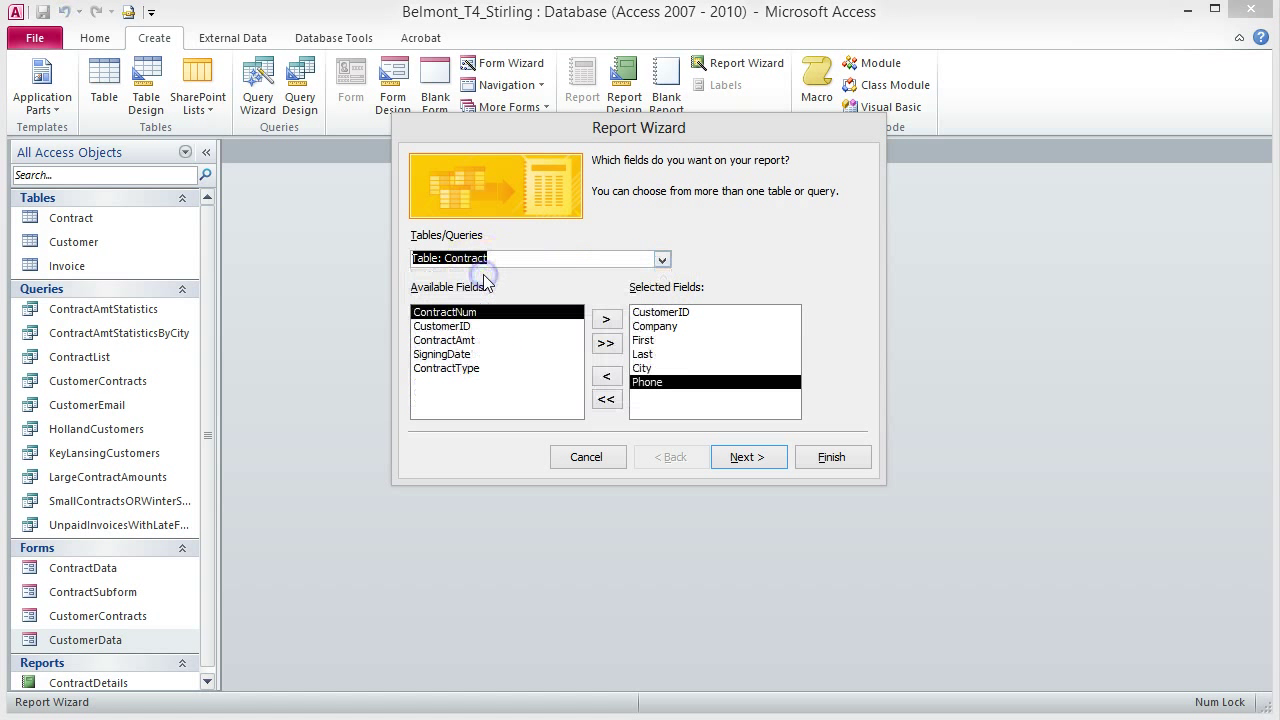
click(605, 344)
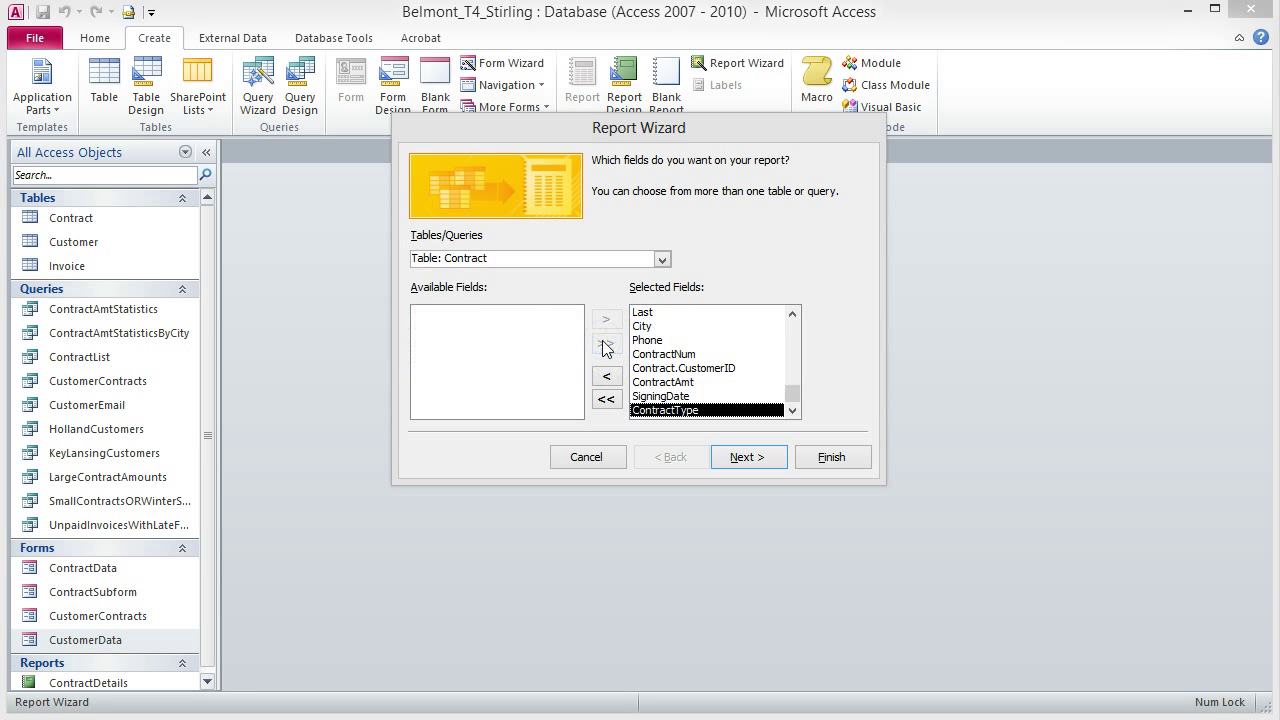
click(712, 369)
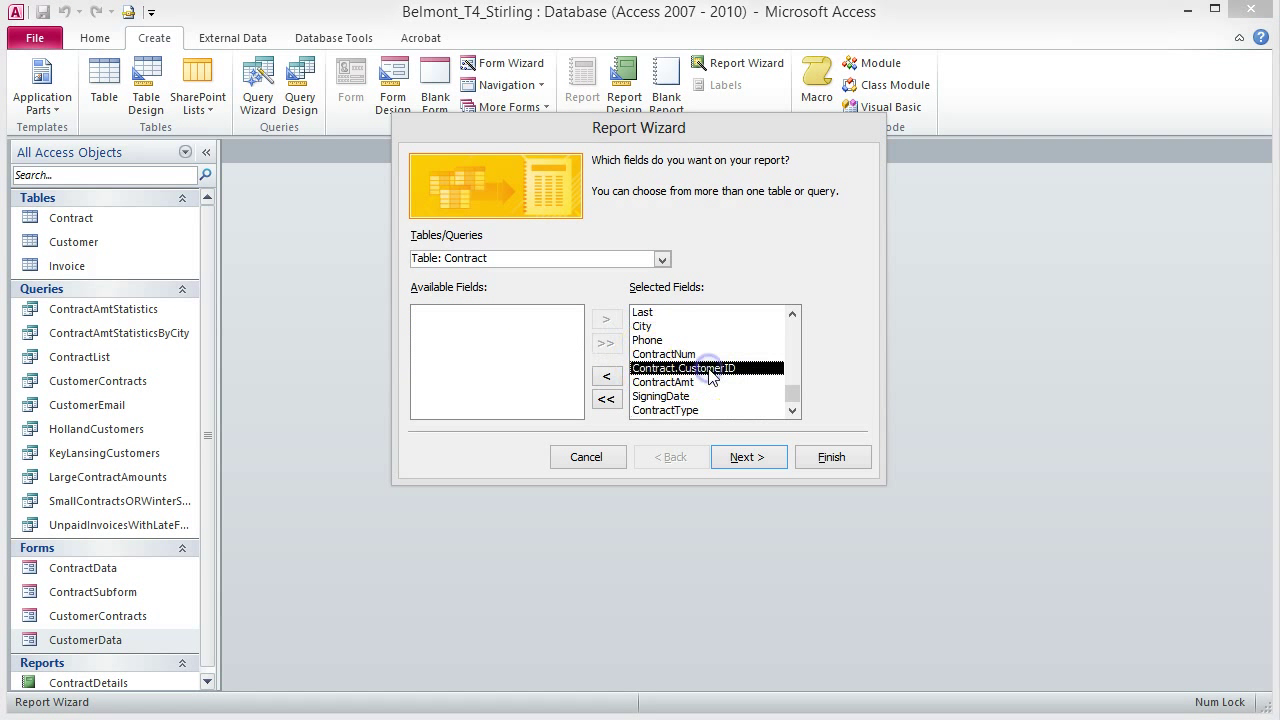
click(606, 377)
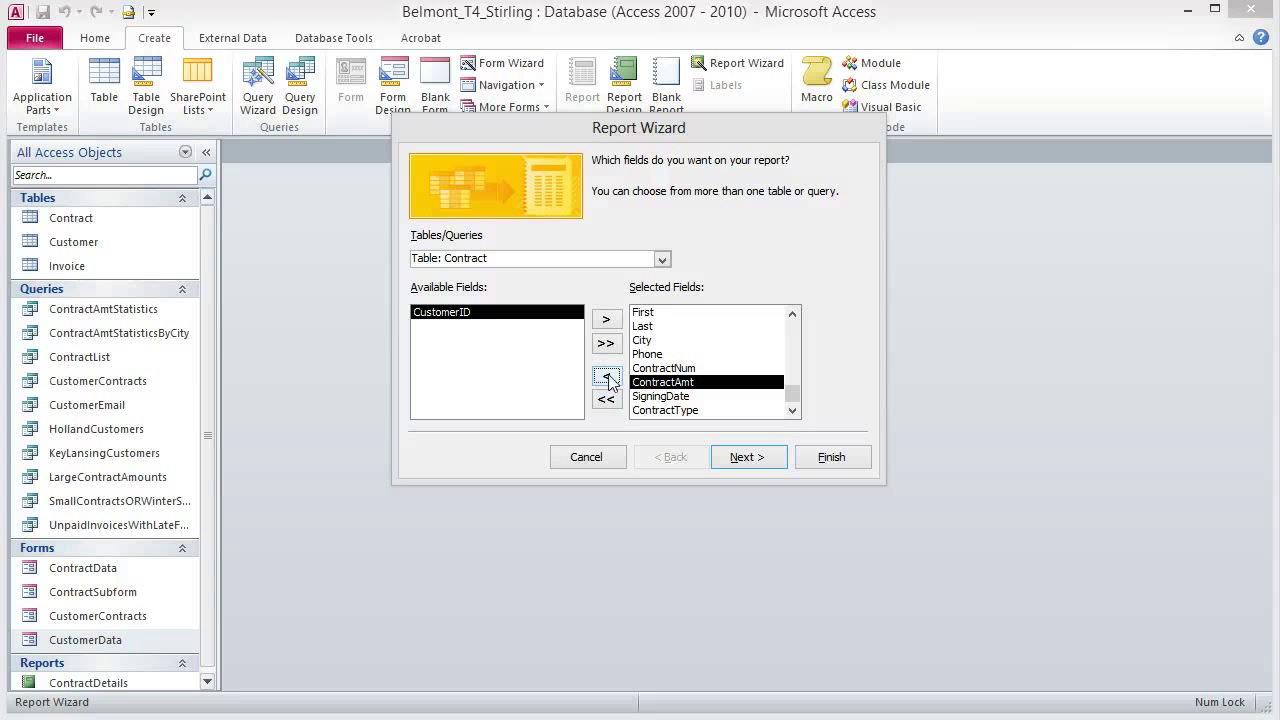
click(762, 458)
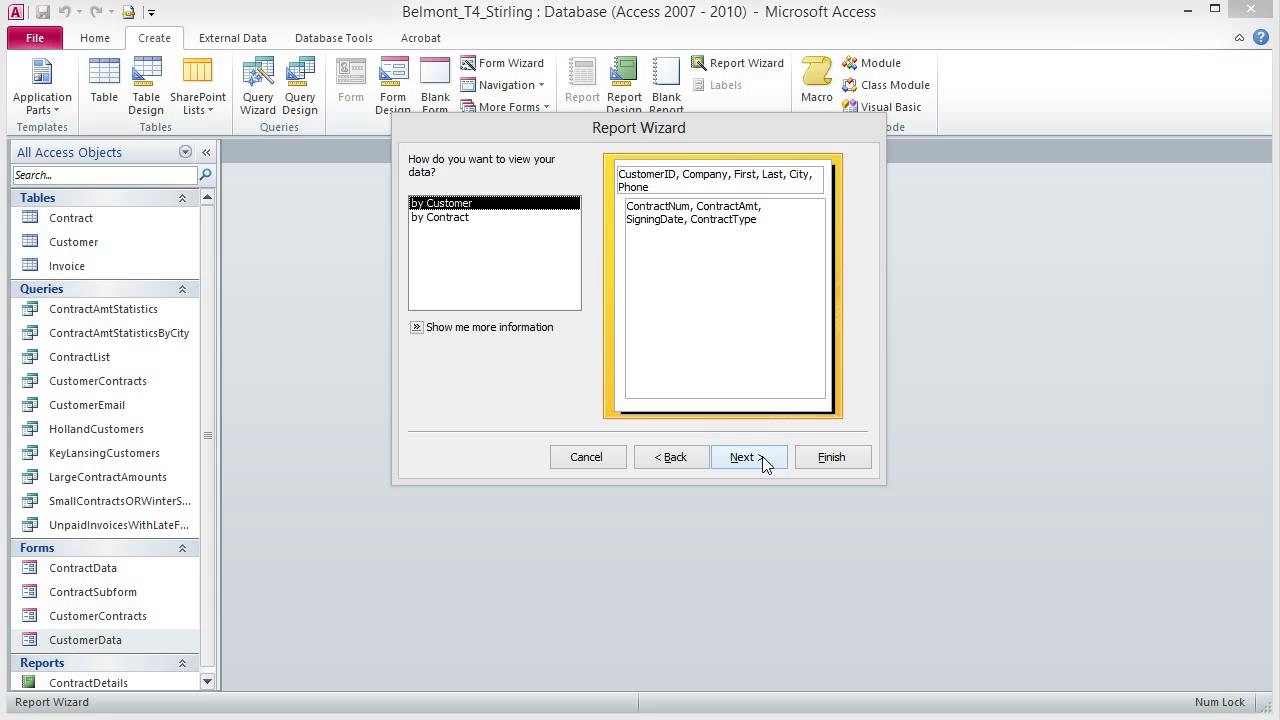
Skip grouping and sort the contract records by SigningDate.
click(762, 458)
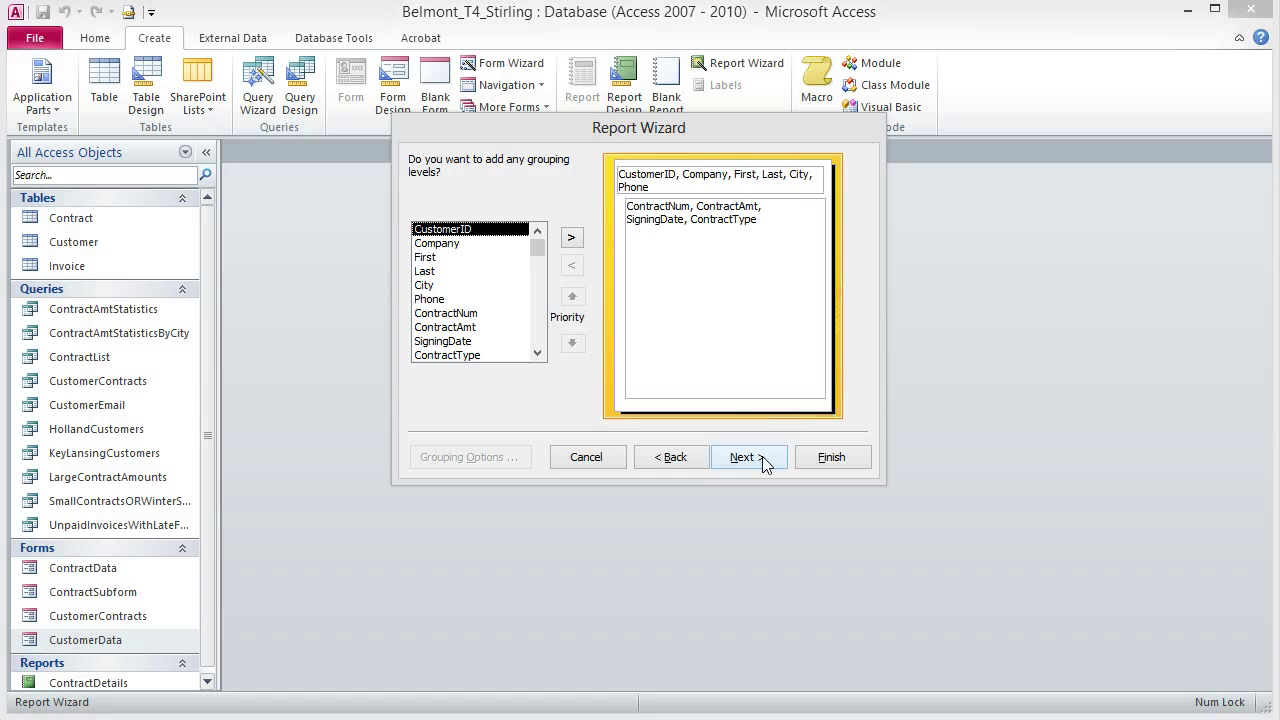
click(762, 458)
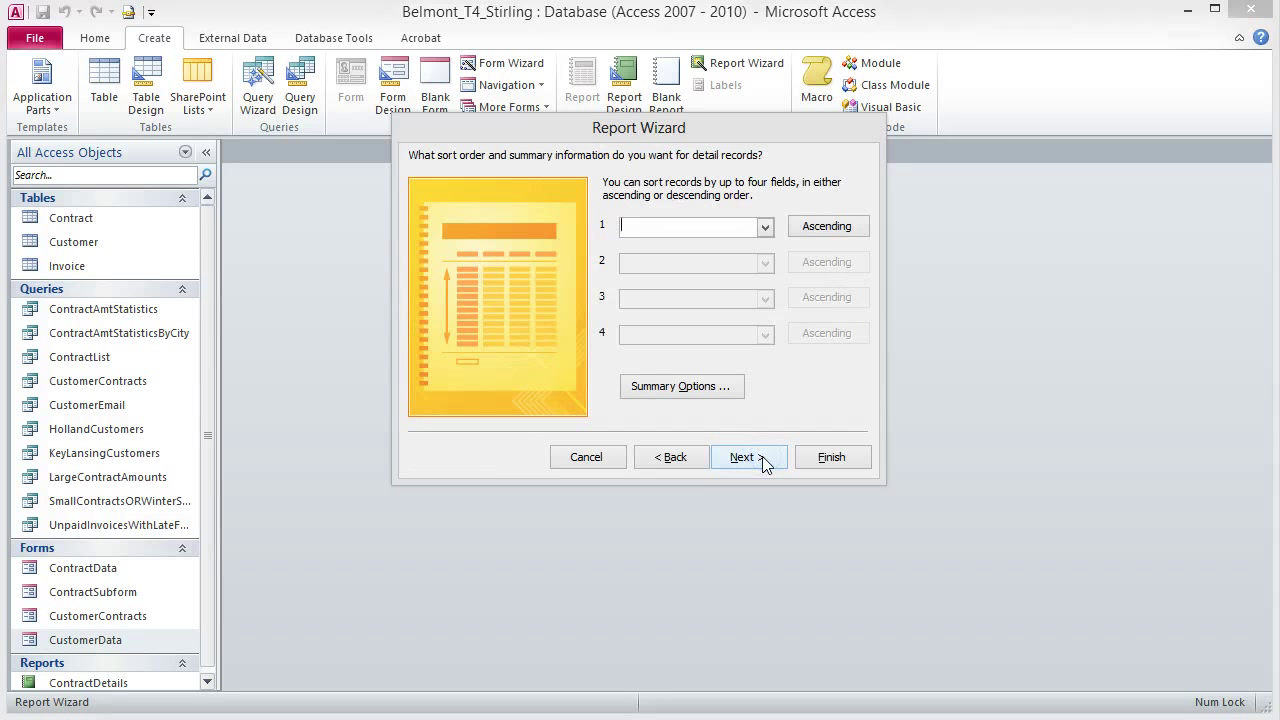
click(706, 228)
click(765, 227)
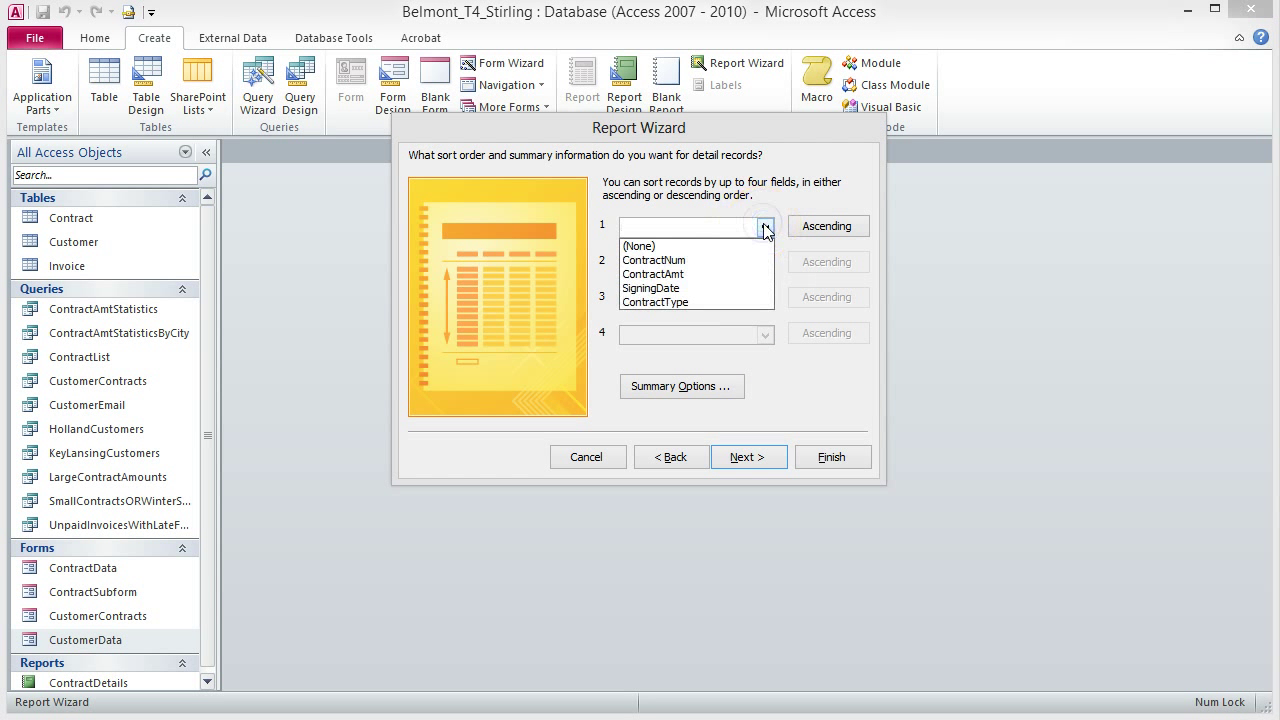
click(726, 289)
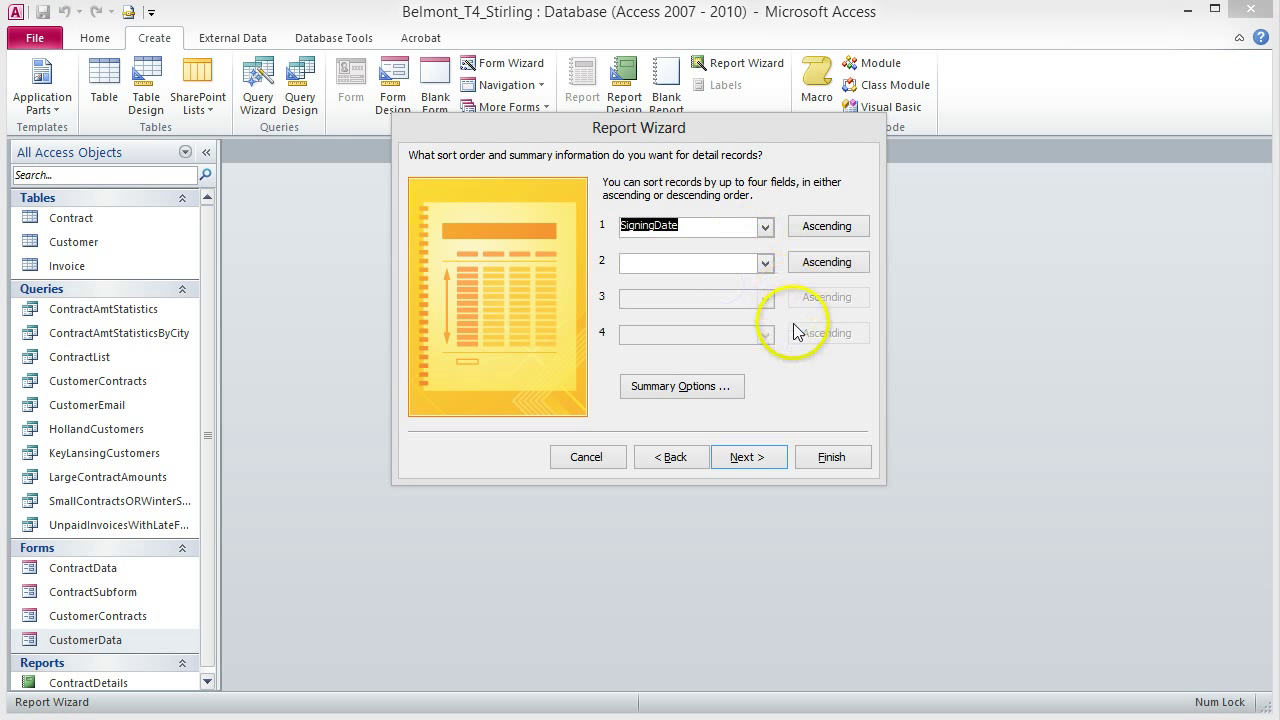
Give the report an Outline layout in Landscape orientation and reach the title step.
click(746, 456)
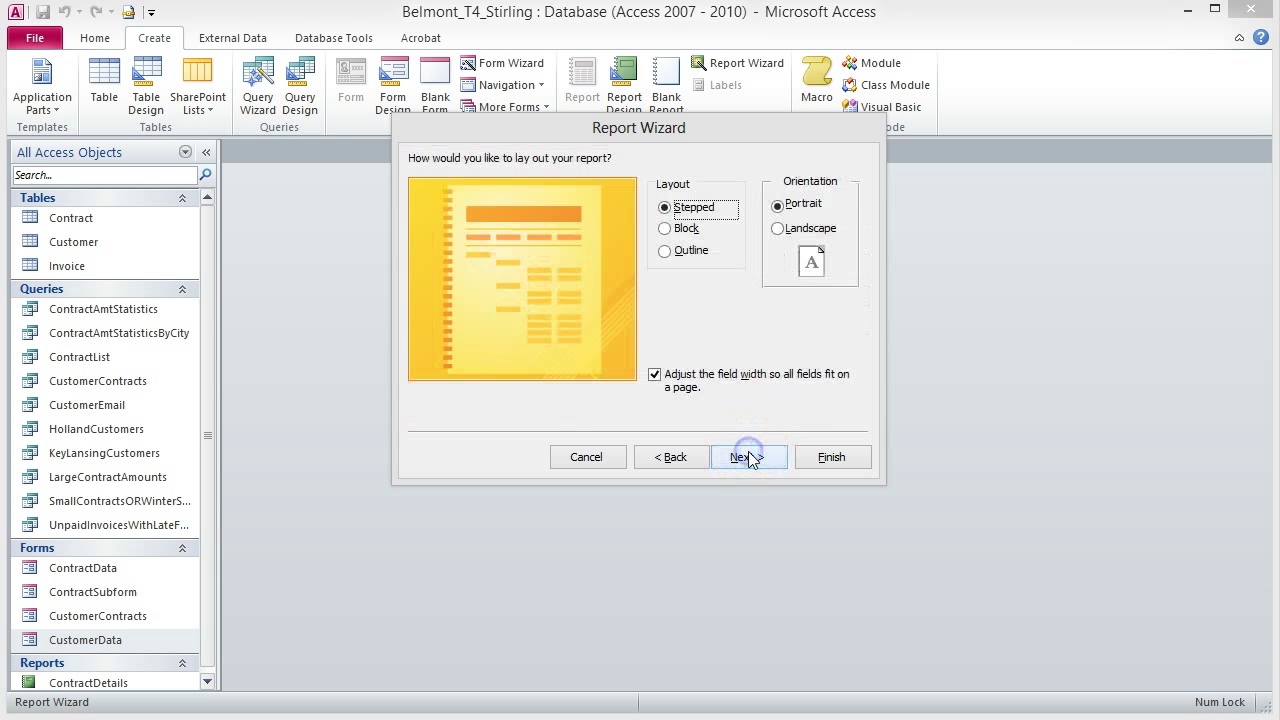
key(Tab)
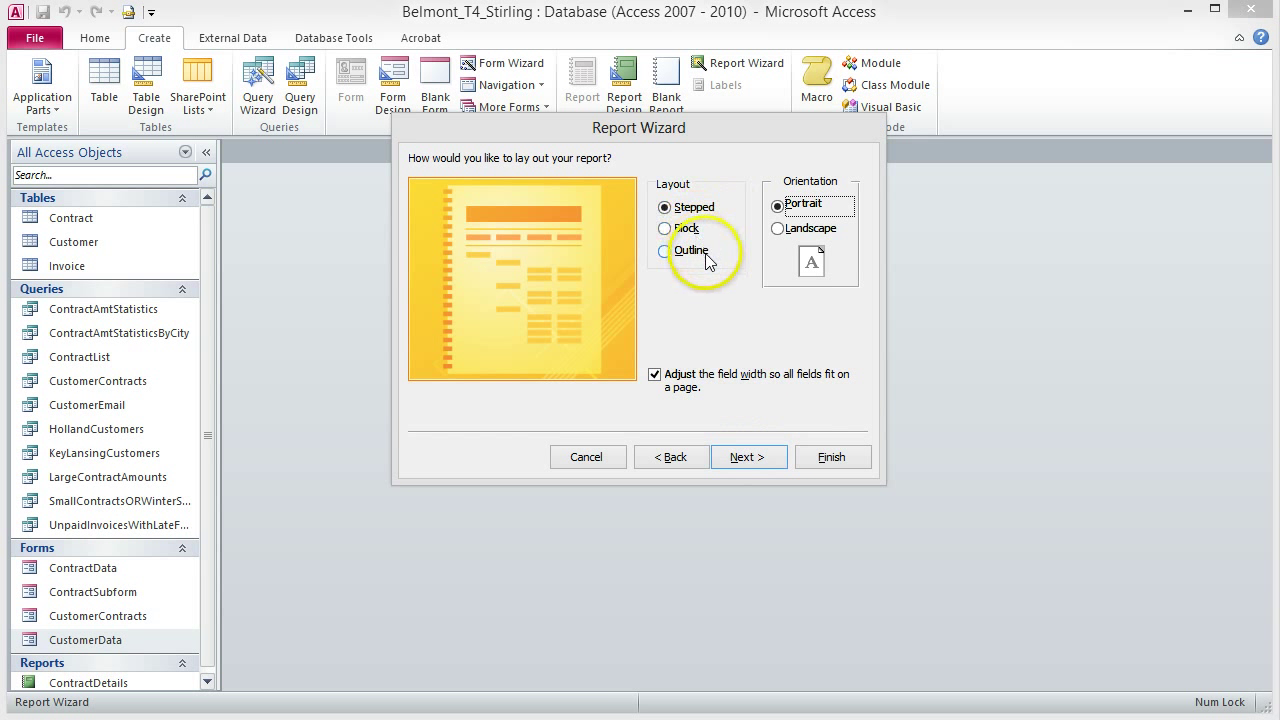
click(667, 254)
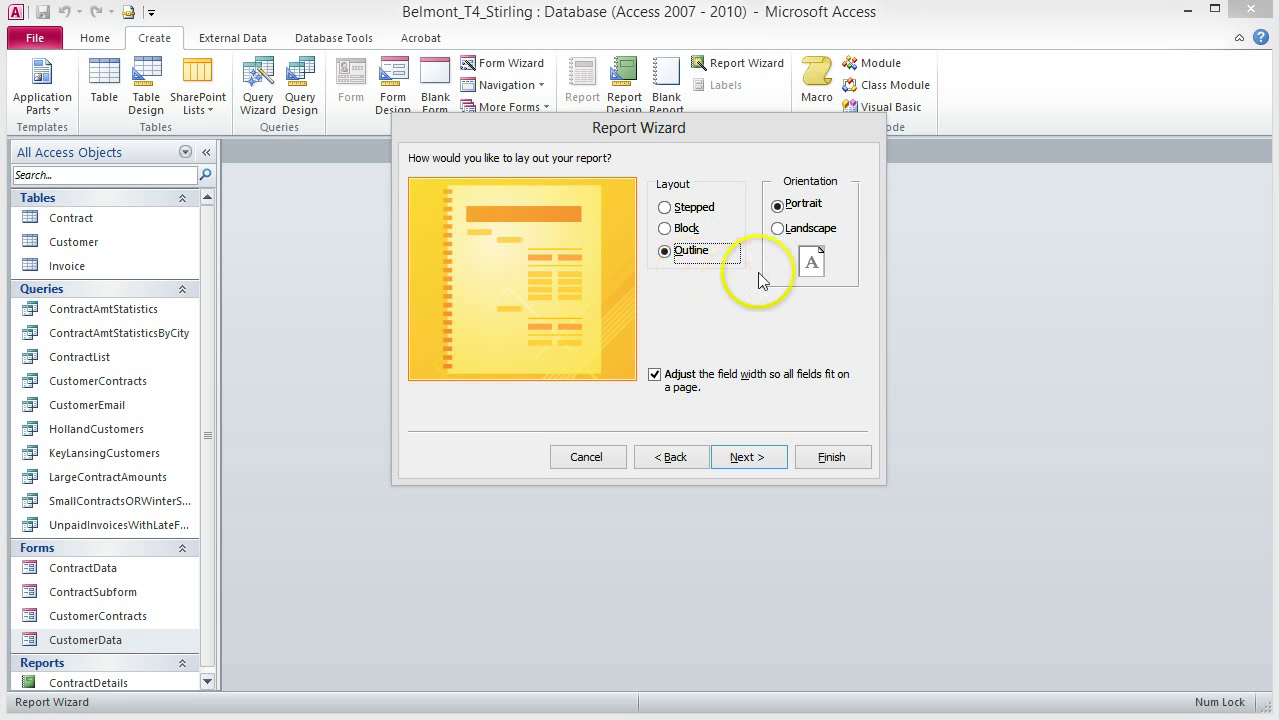
click(777, 230)
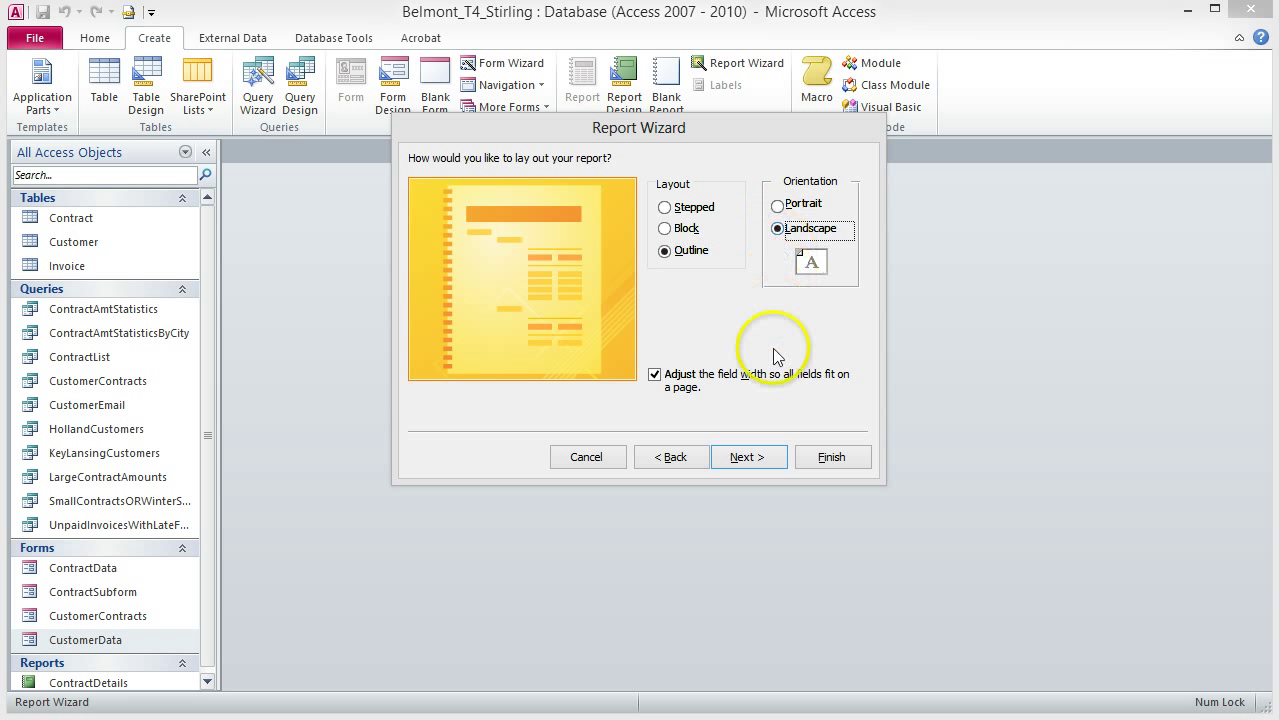
click(750, 466)
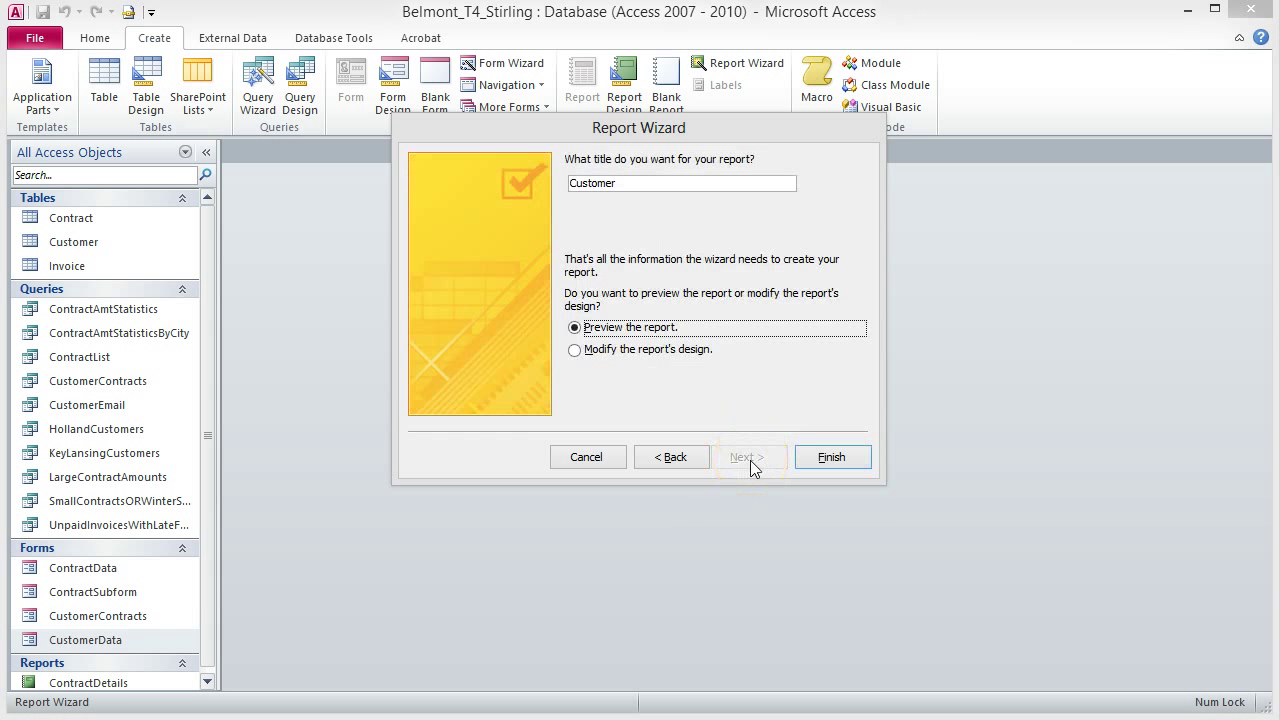
Title the report CustomerAndContracts and finish the wizard.
click(639, 182)
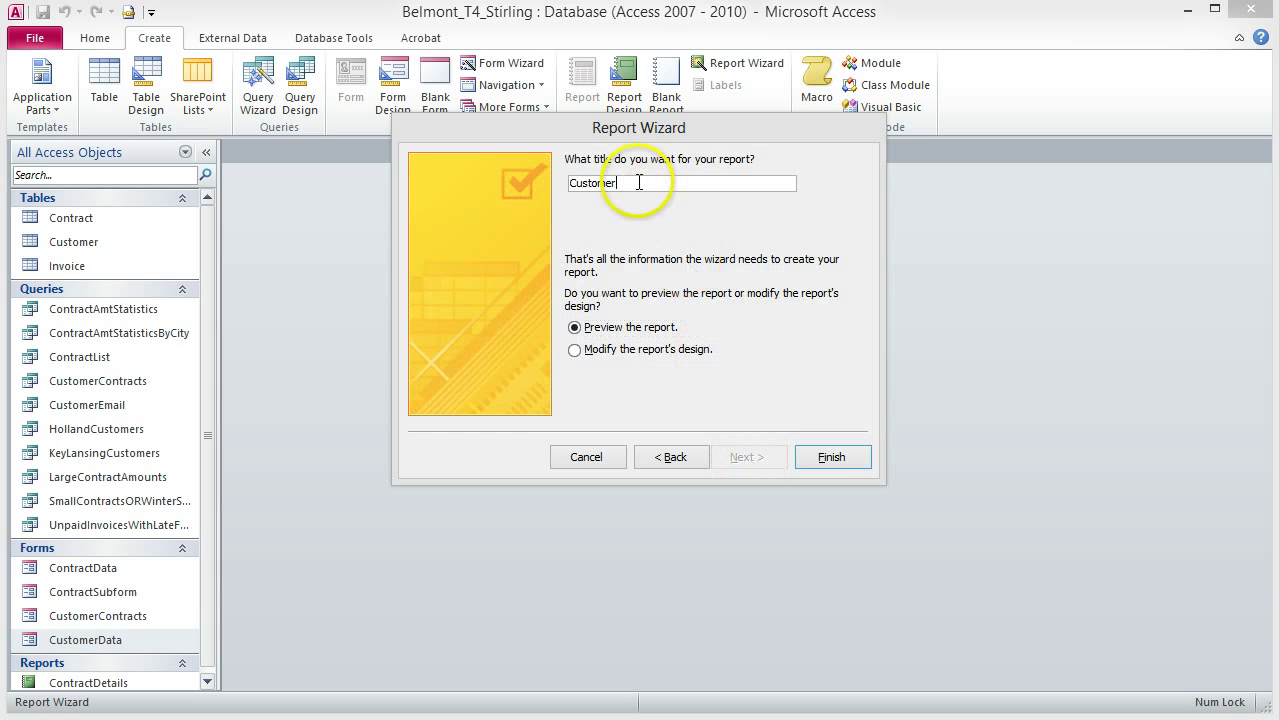
text(An)
text(Contracts)
click(830, 457)
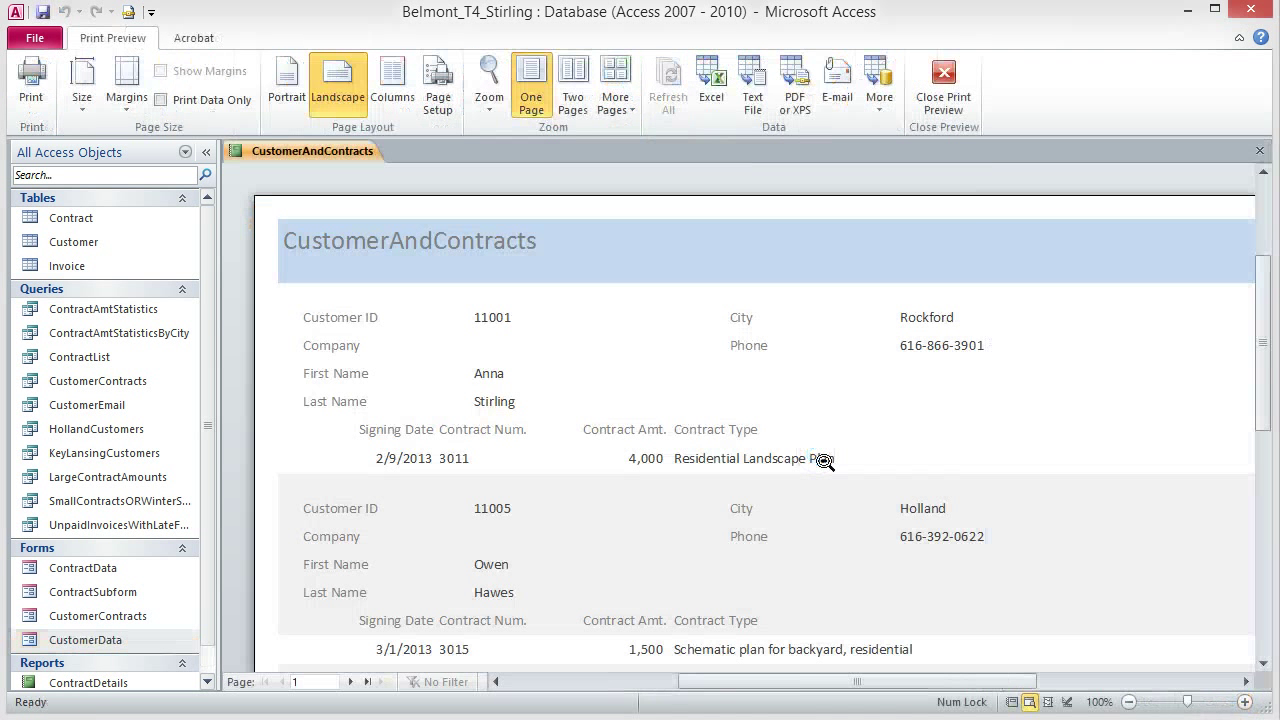
Zoom the report's Print Preview out to show the whole page.
click(779, 421)
key(alt)
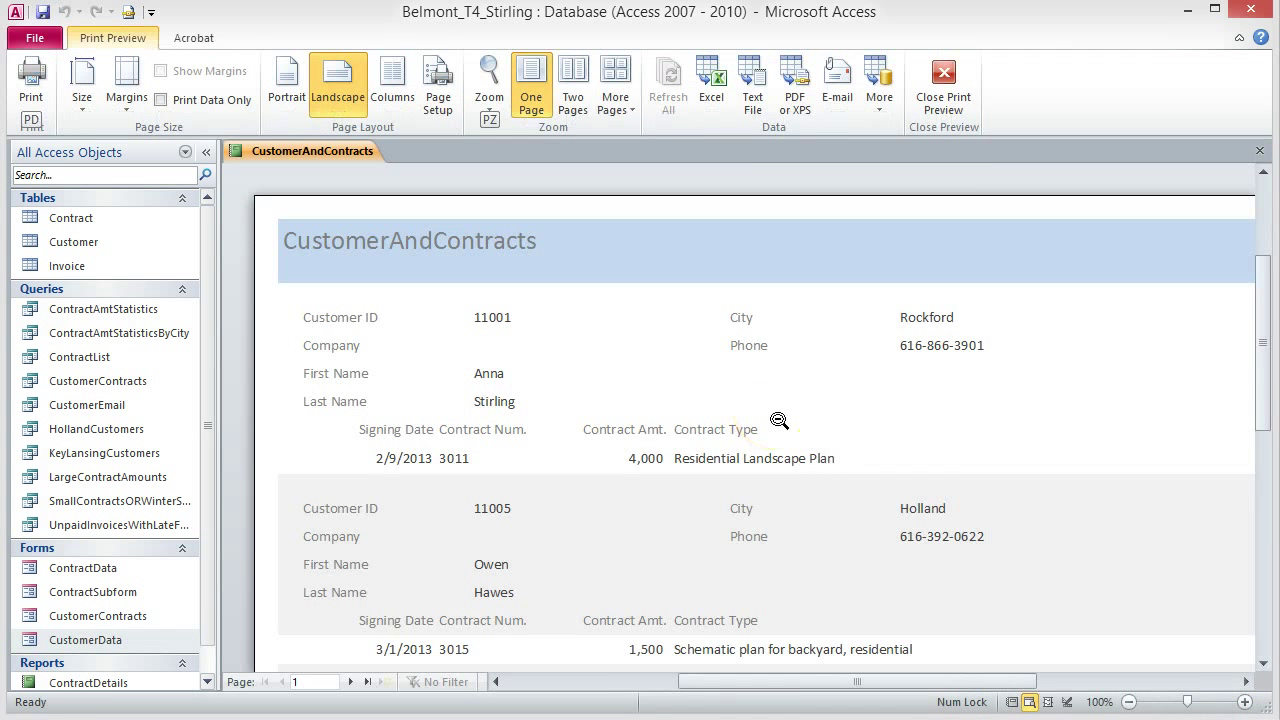
click(778, 397)
click(778, 397)
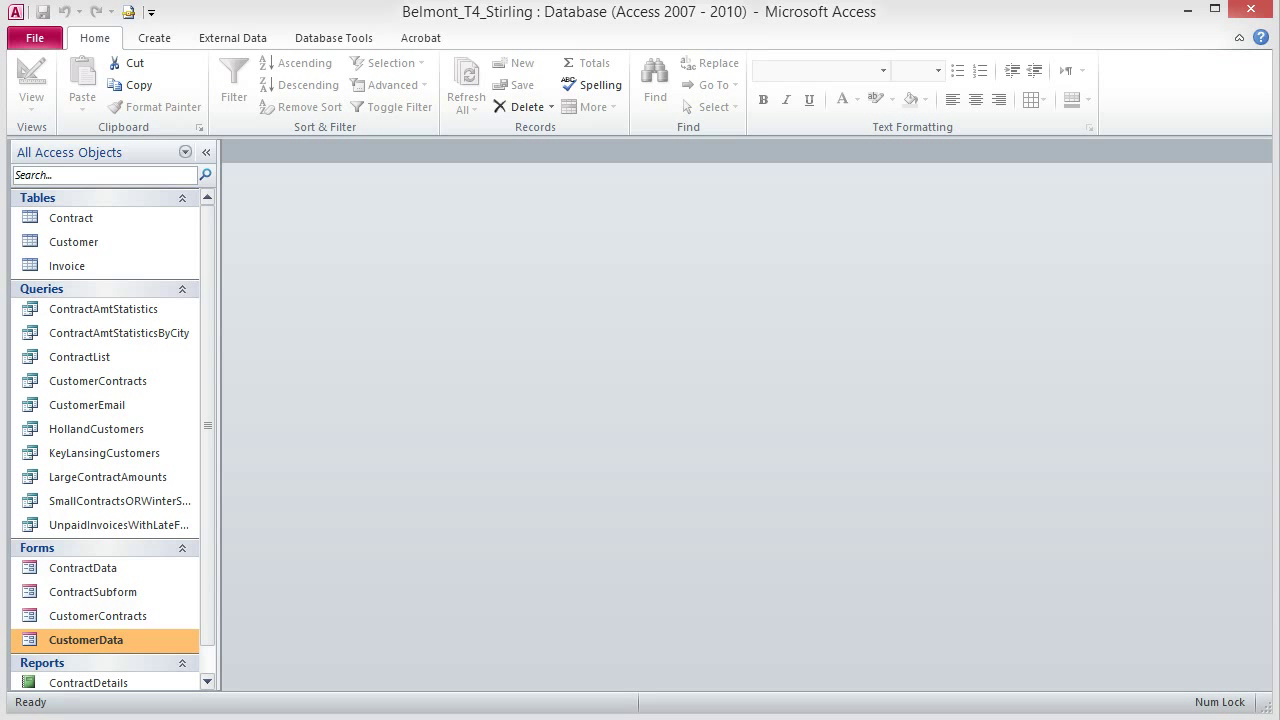
Open the CustomerAndContracts report in Layout View.
drag(206, 391, 206, 466)
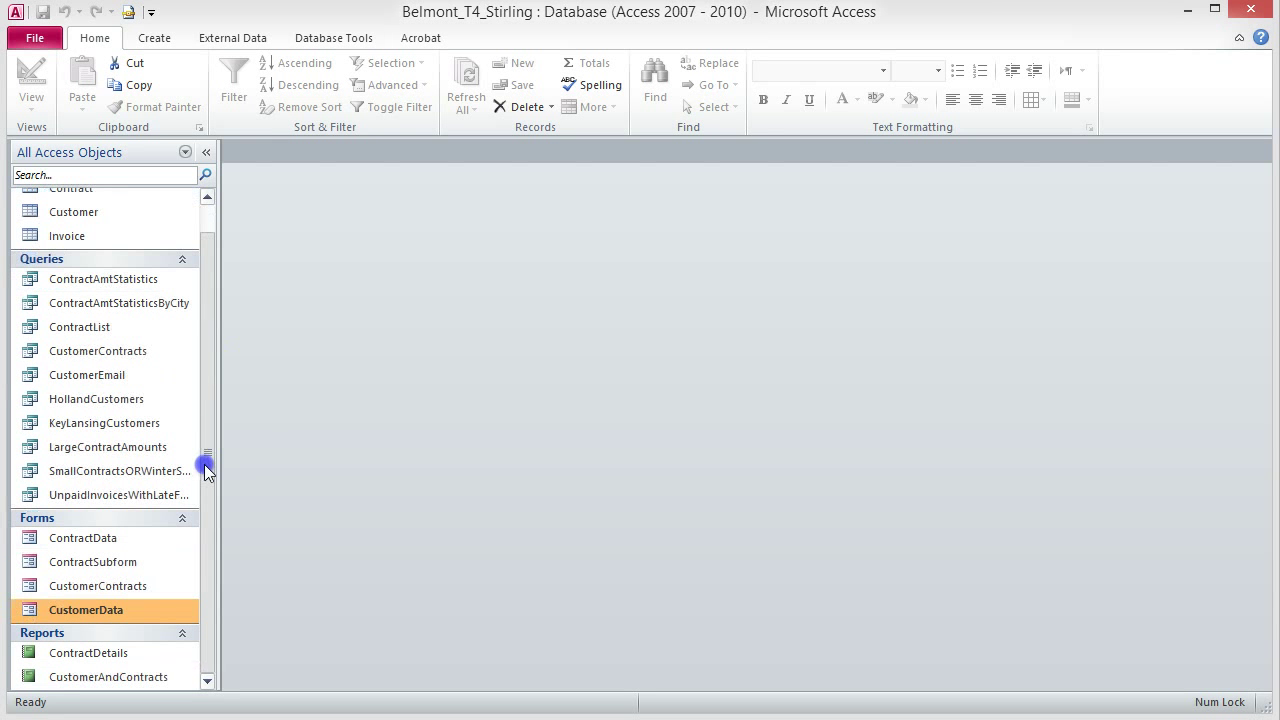
click(138, 677)
double_click(138, 677)
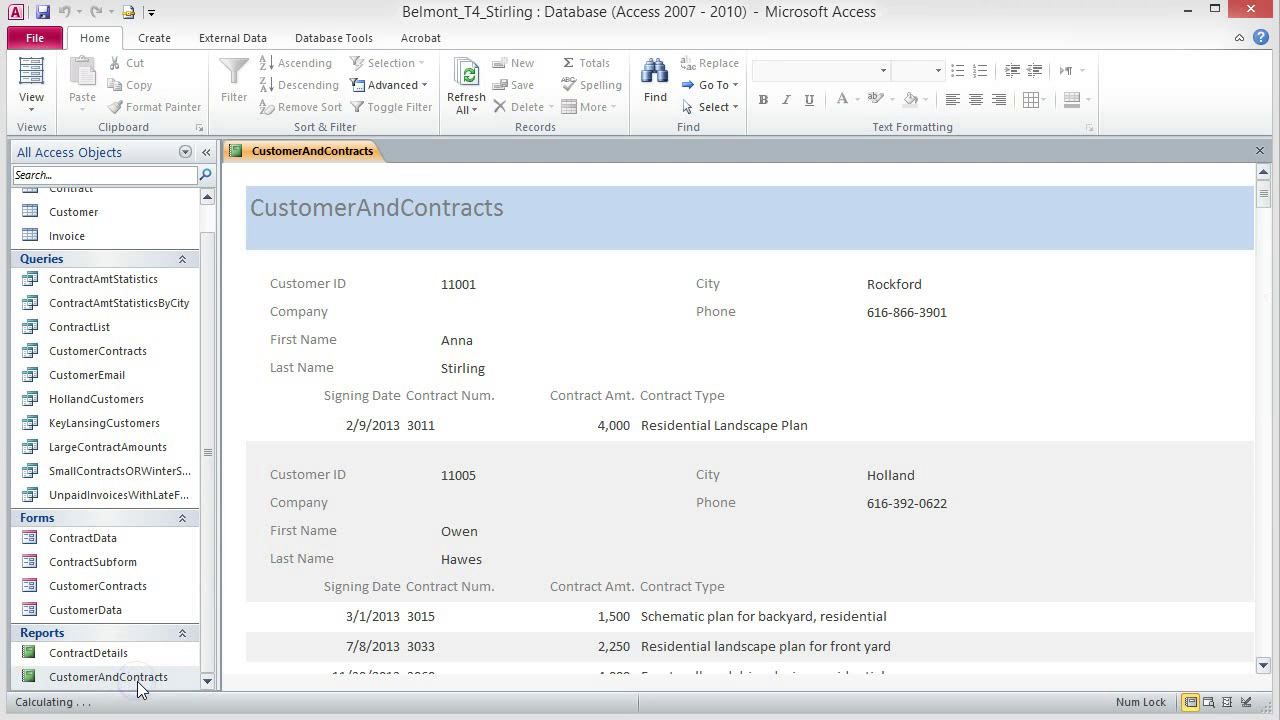
click(40, 86)
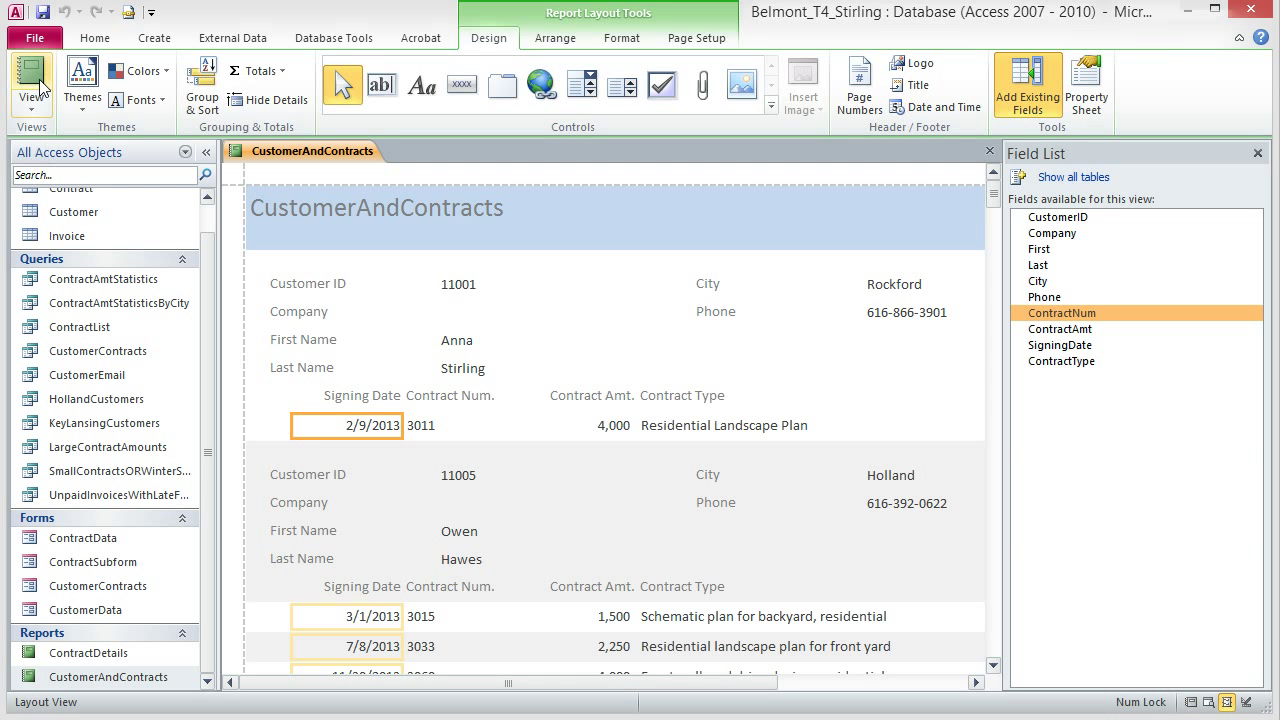
Apply the Perspective theme to this report only.
click(91, 106)
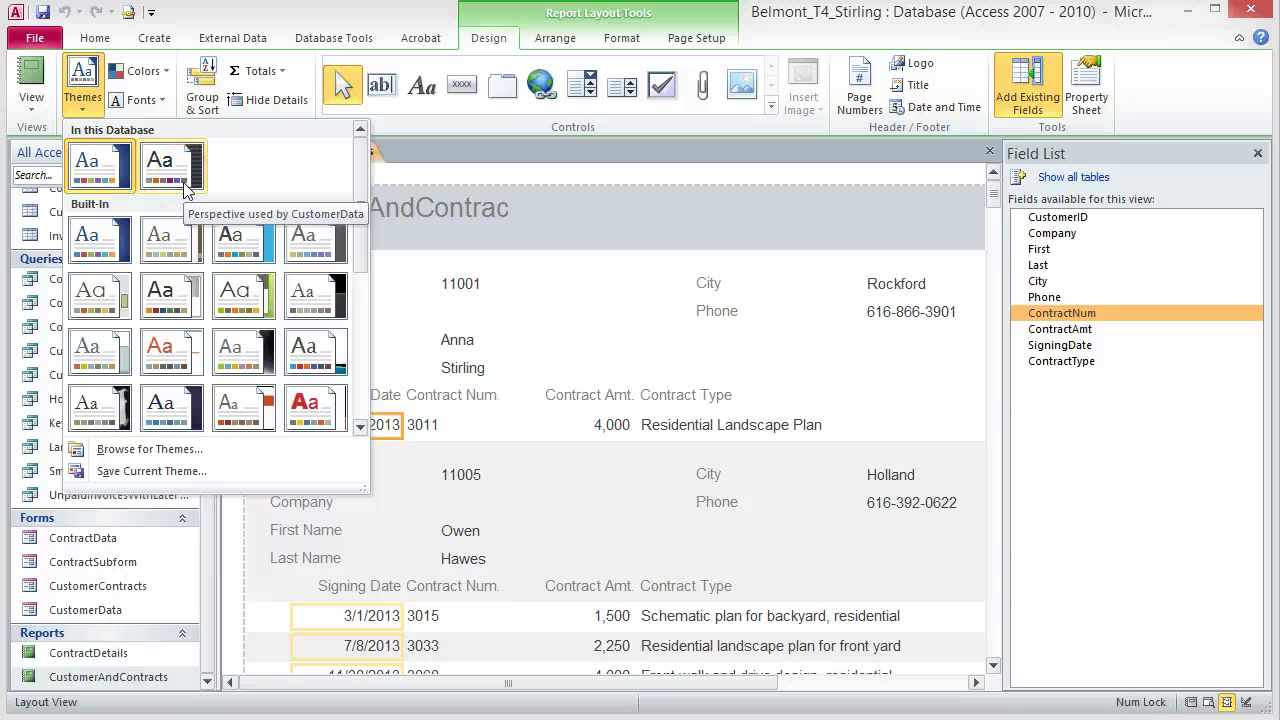
right_click(178, 163)
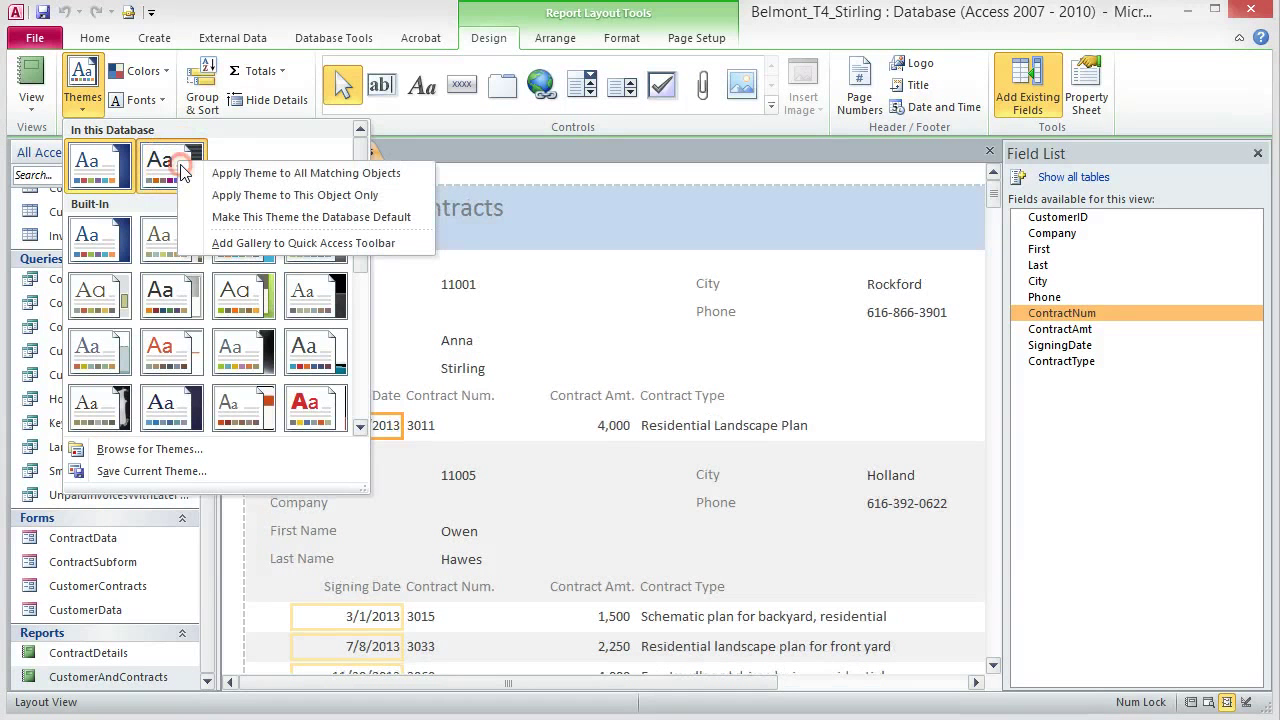
click(277, 196)
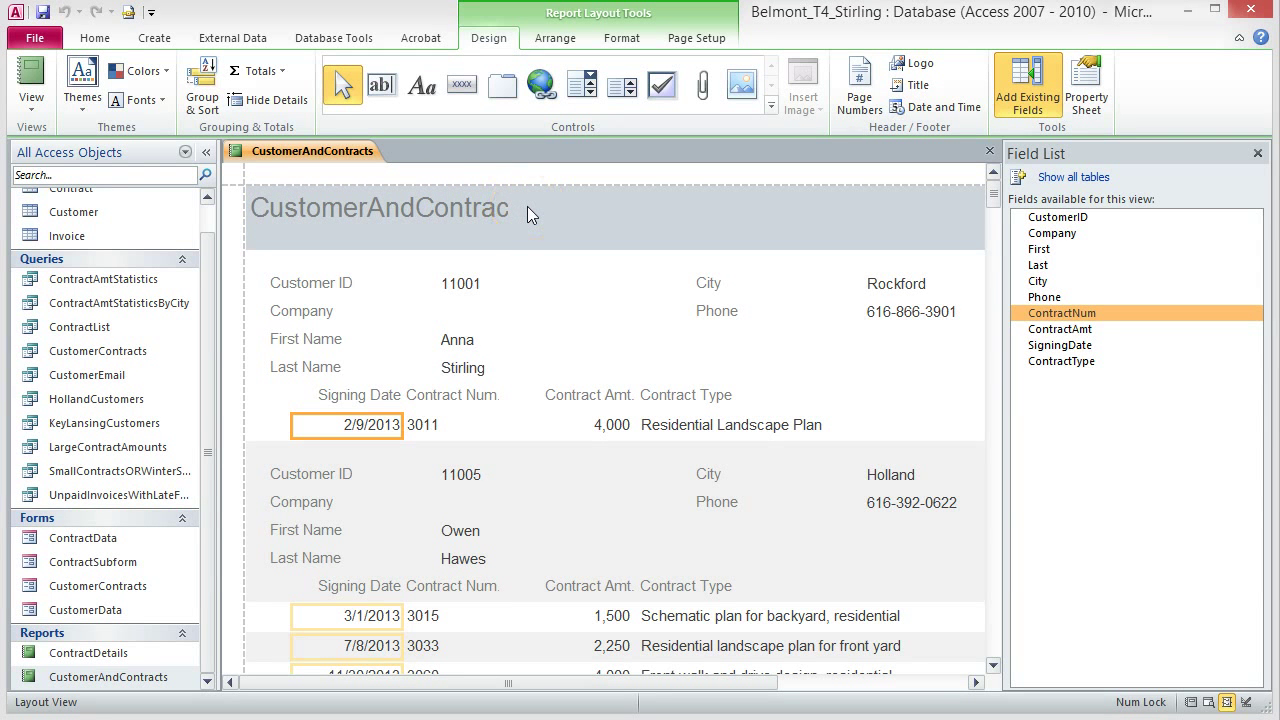
Widen the title label, edit it to read 'Customer And Contracts', and select the City labels.
click(458, 212)
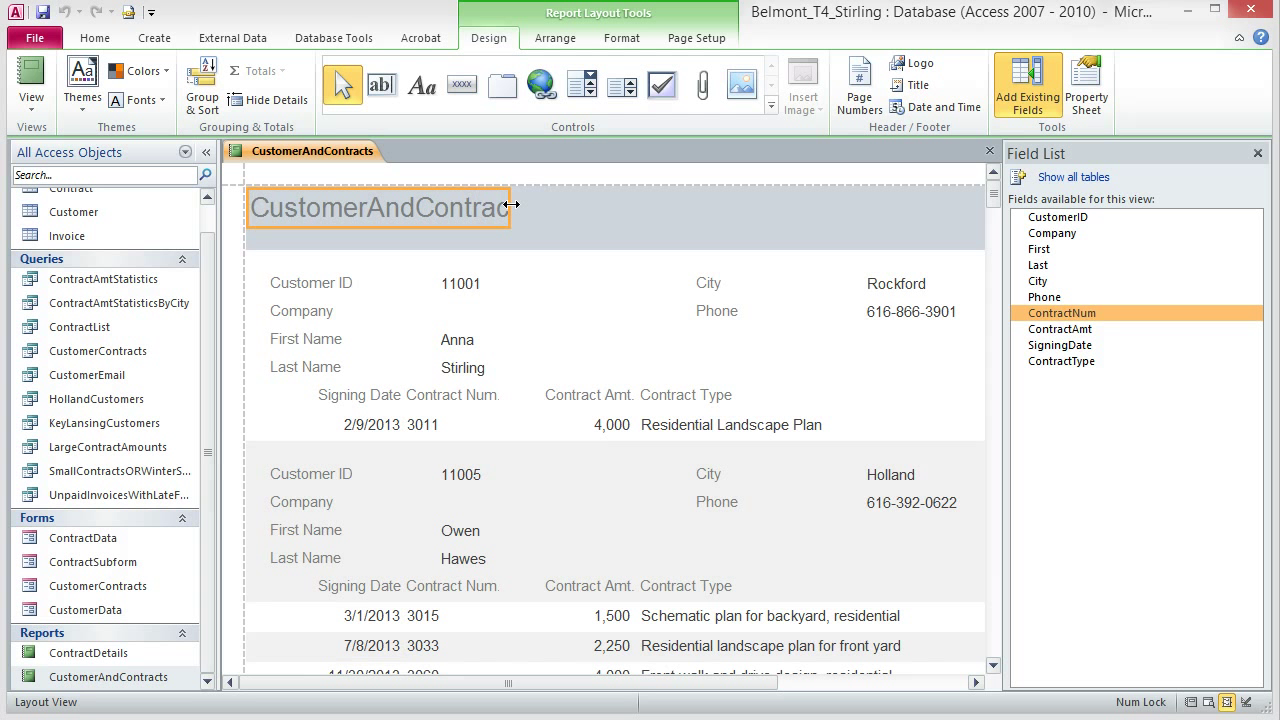
drag(511, 204, 549, 205)
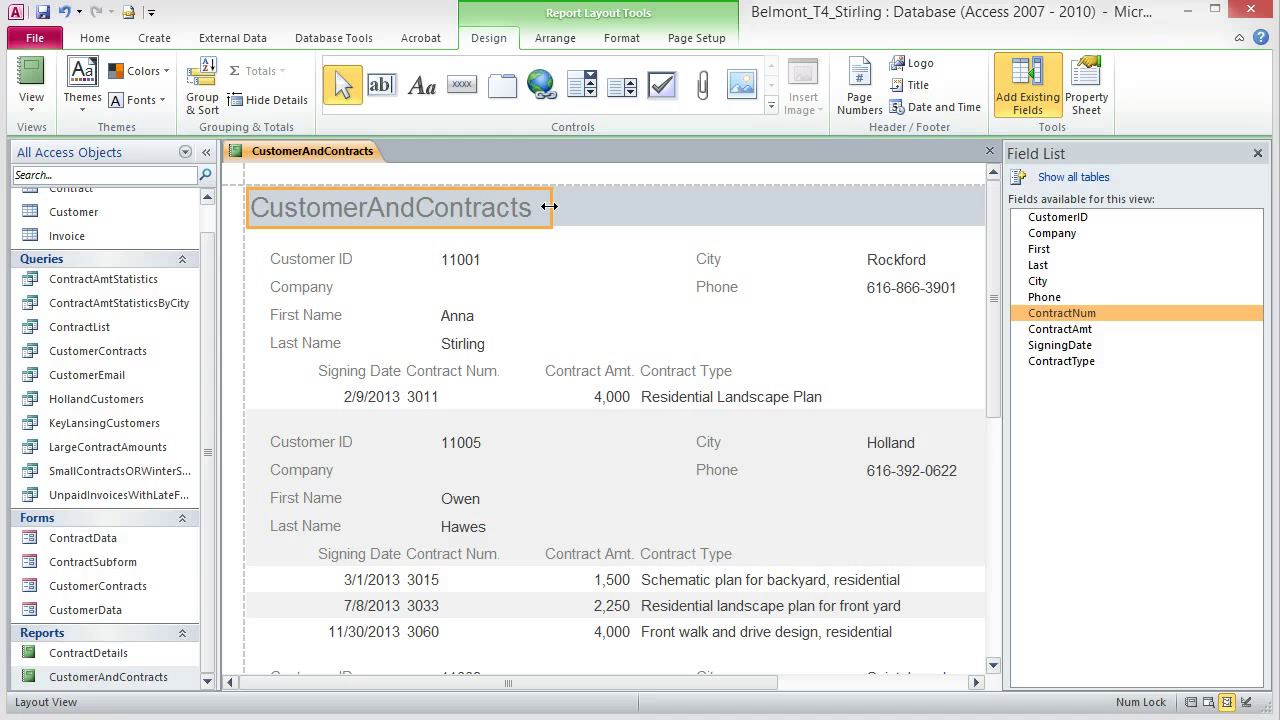
click(468, 212)
click(416, 208)
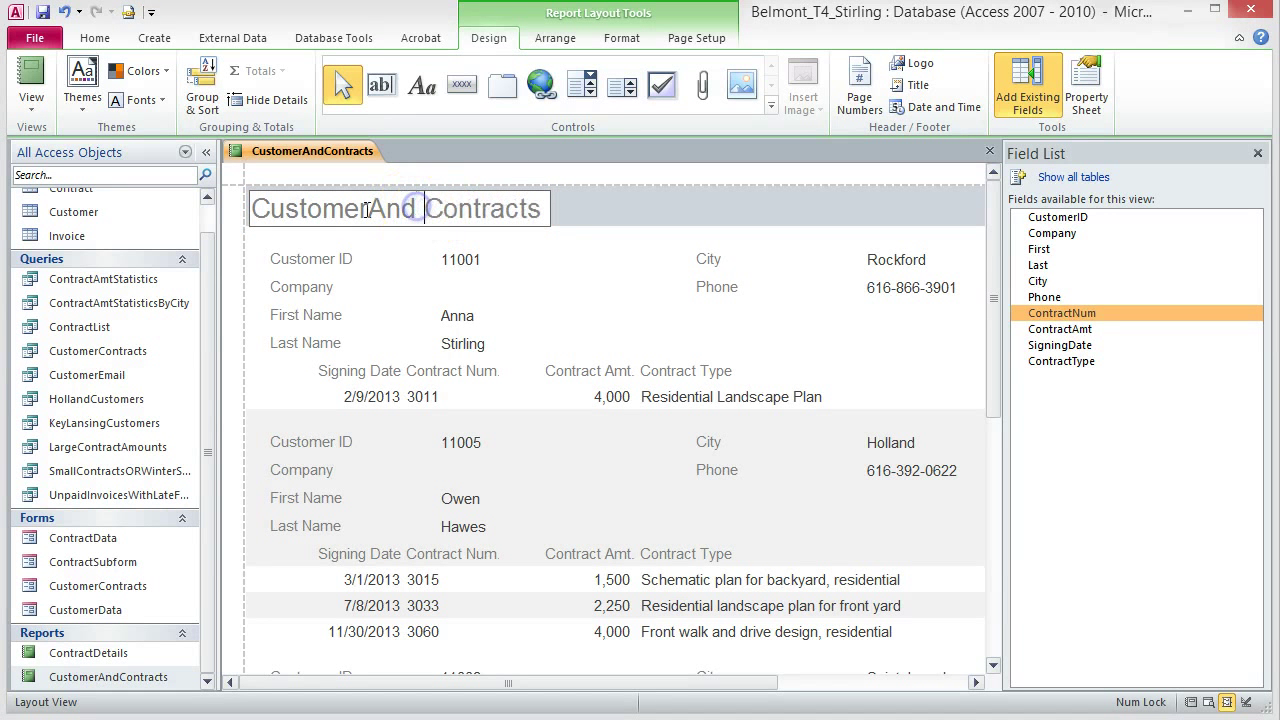
click(370, 208)
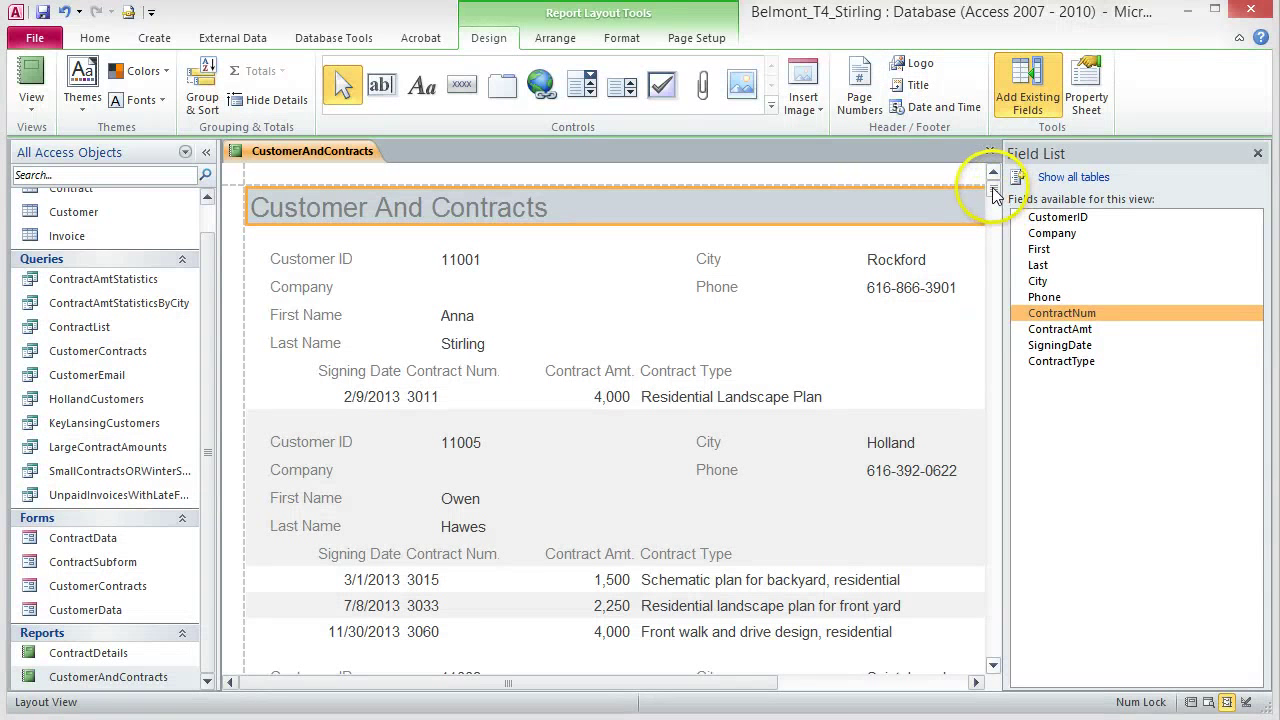
drag(991, 177, 1000, 286)
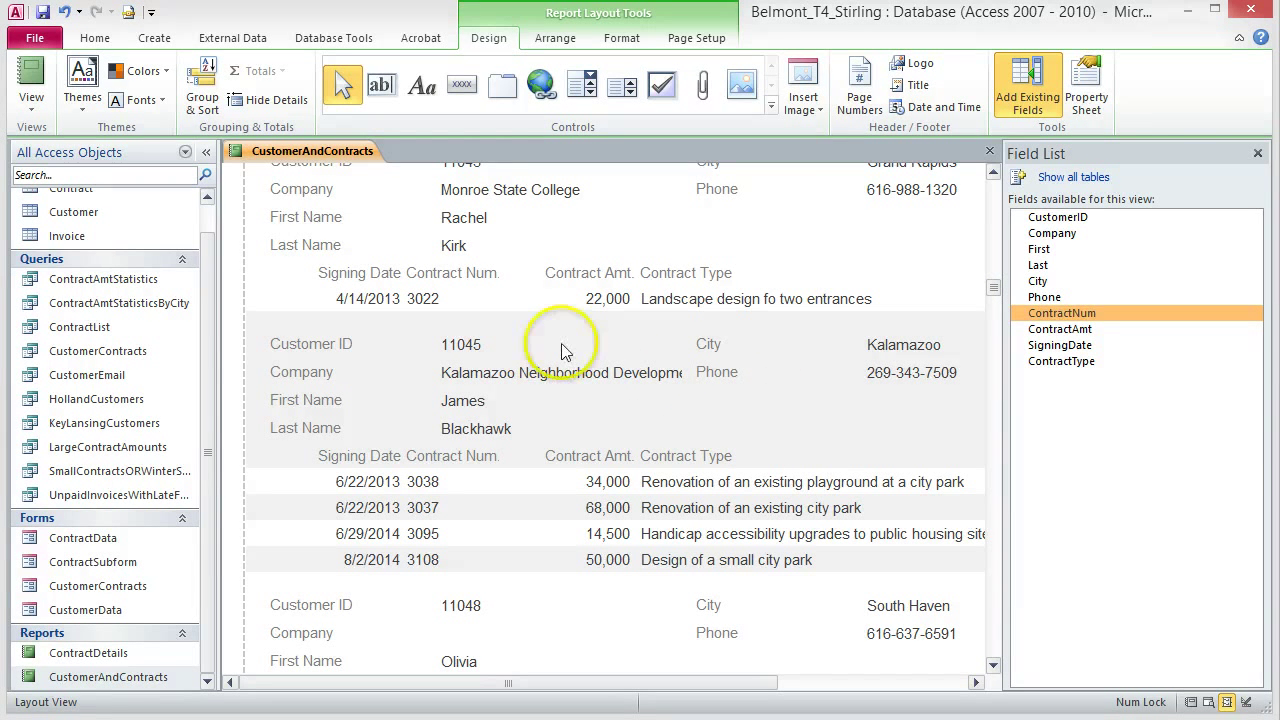
click(710, 344)
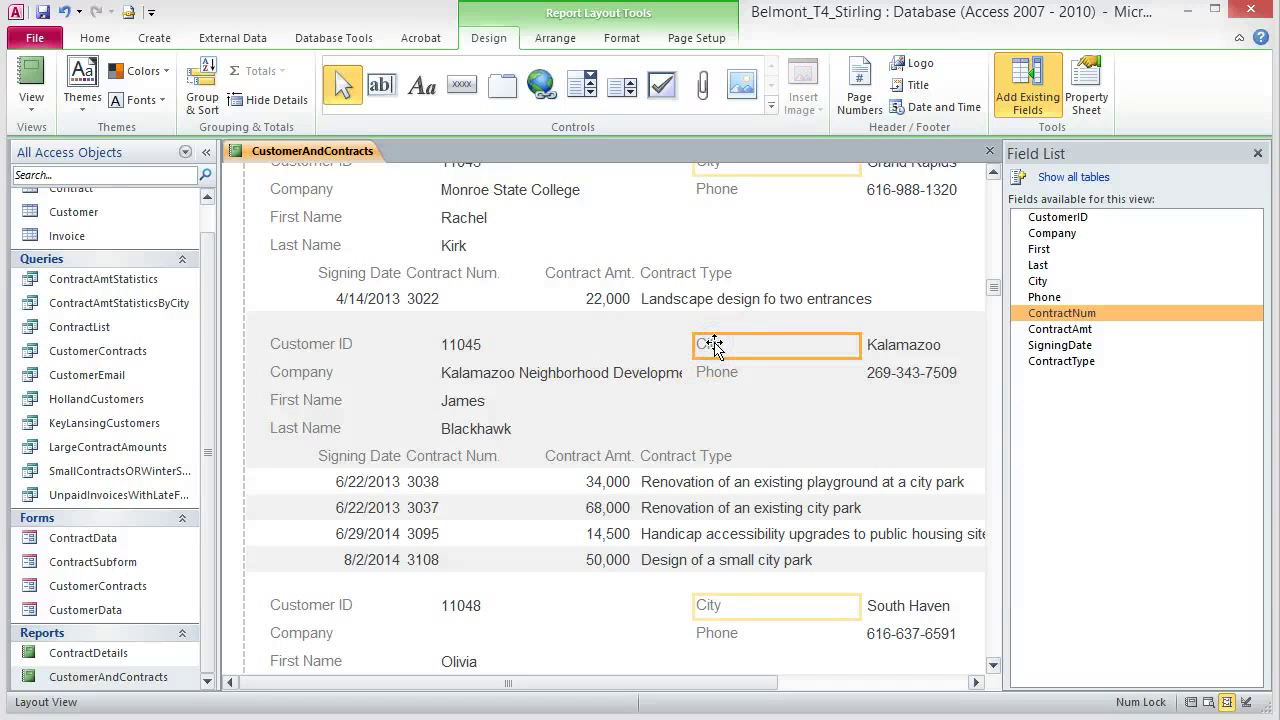
Narrow the City and Phone labels and widen the Company field so full names show.
drag(712, 344, 724, 373)
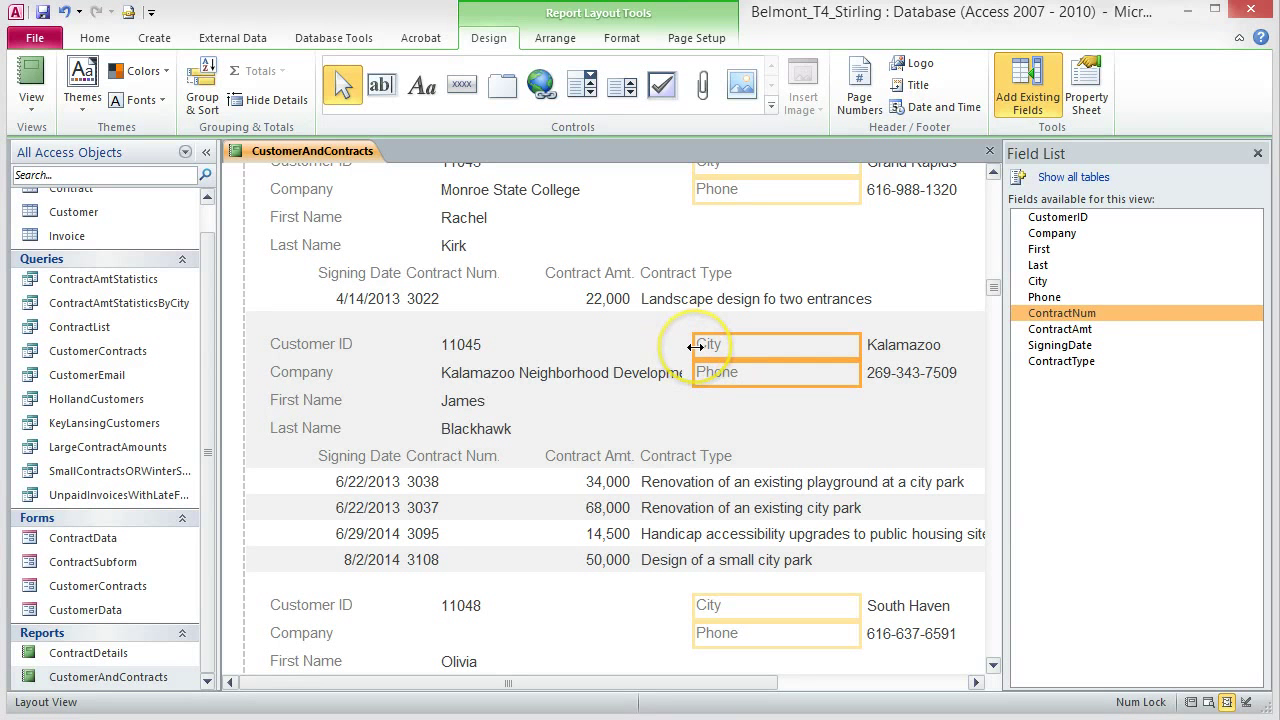
drag(695, 346, 768, 352)
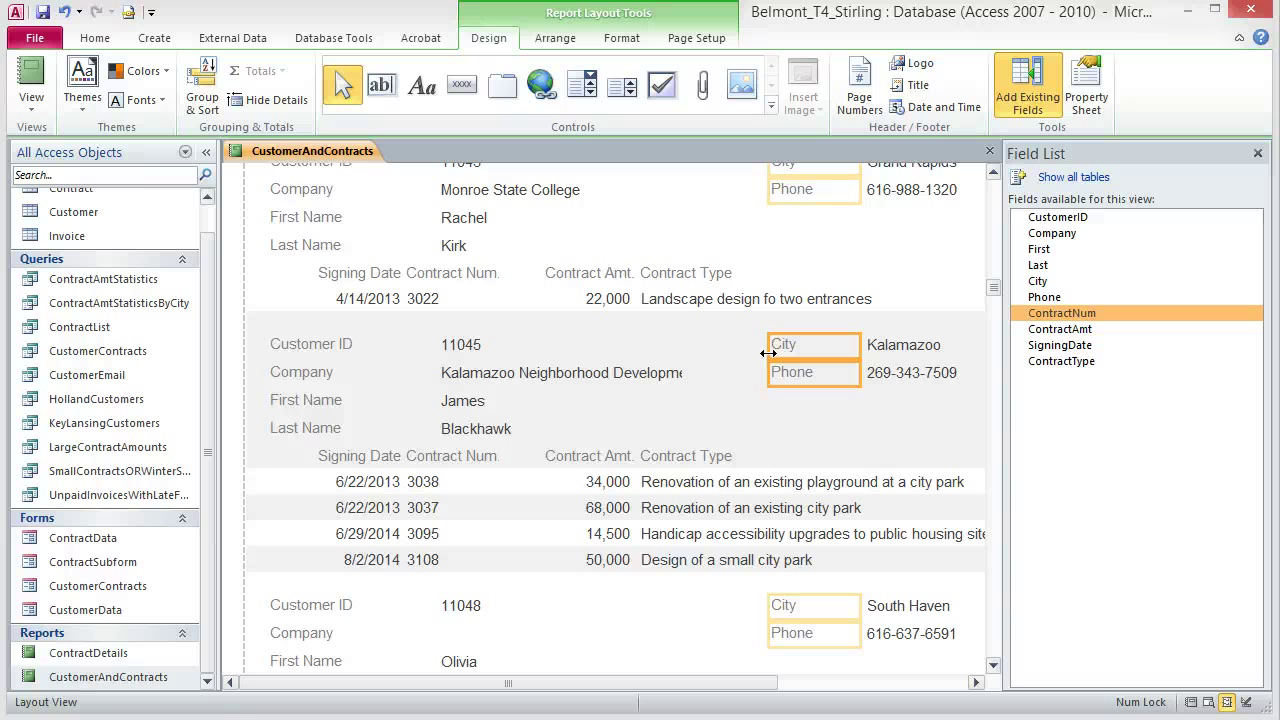
click(650, 372)
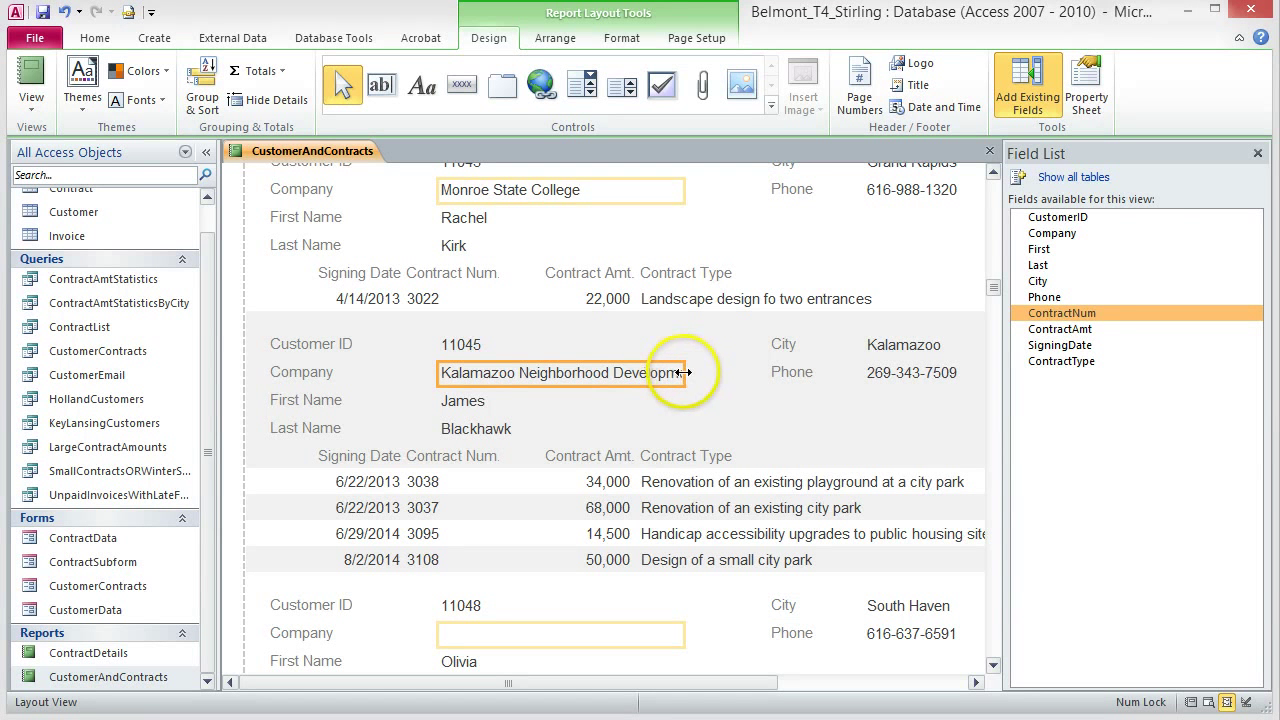
drag(683, 372, 752, 384)
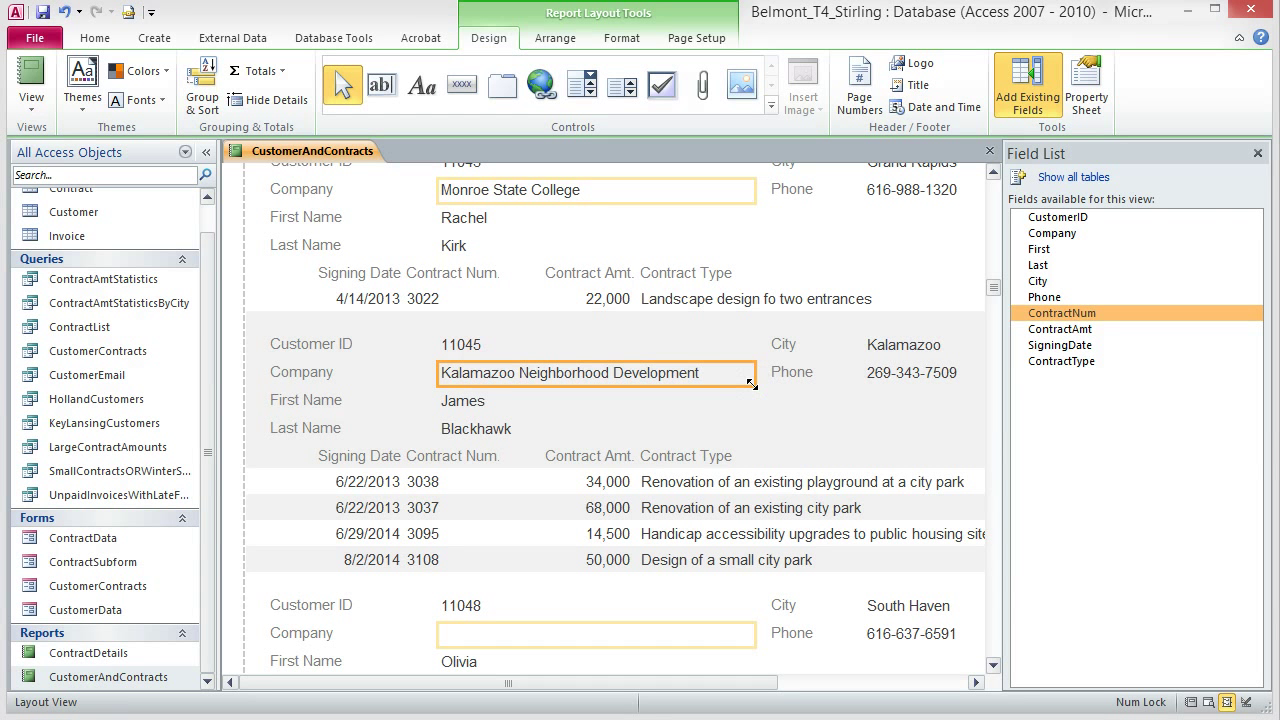
Widen the Contract Num. label so its text fits.
click(455, 273)
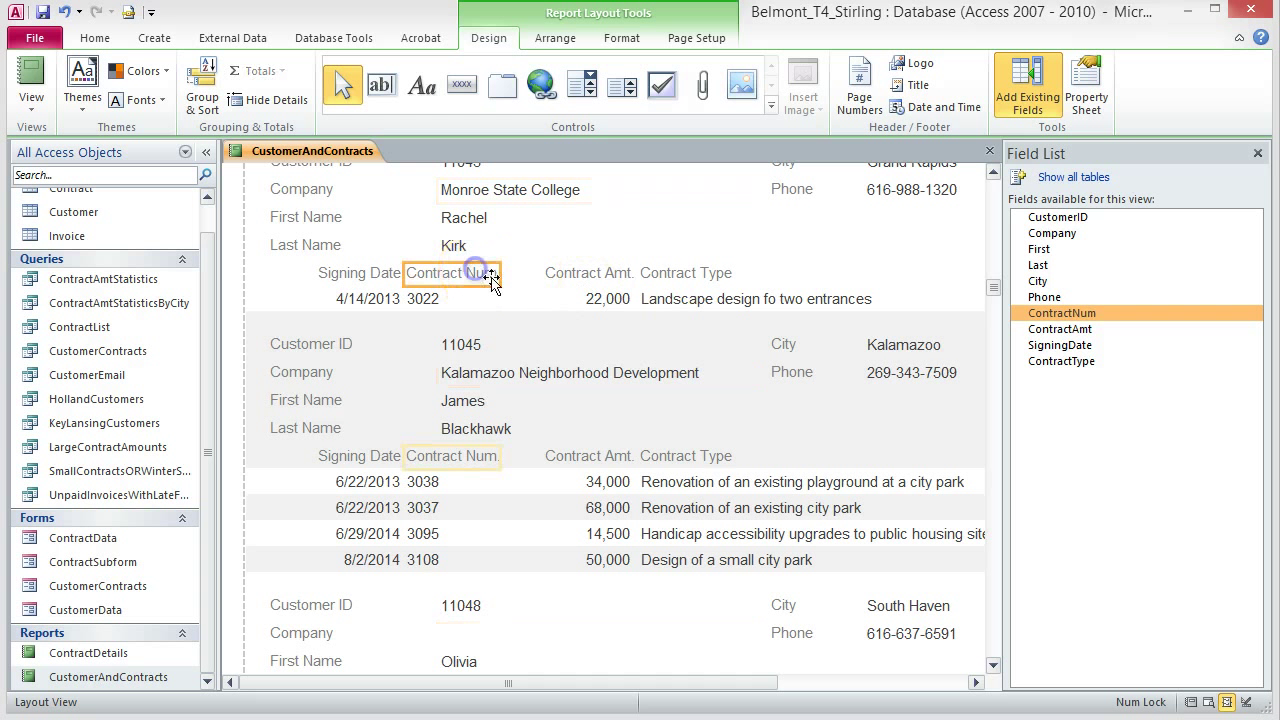
drag(497, 273, 519, 278)
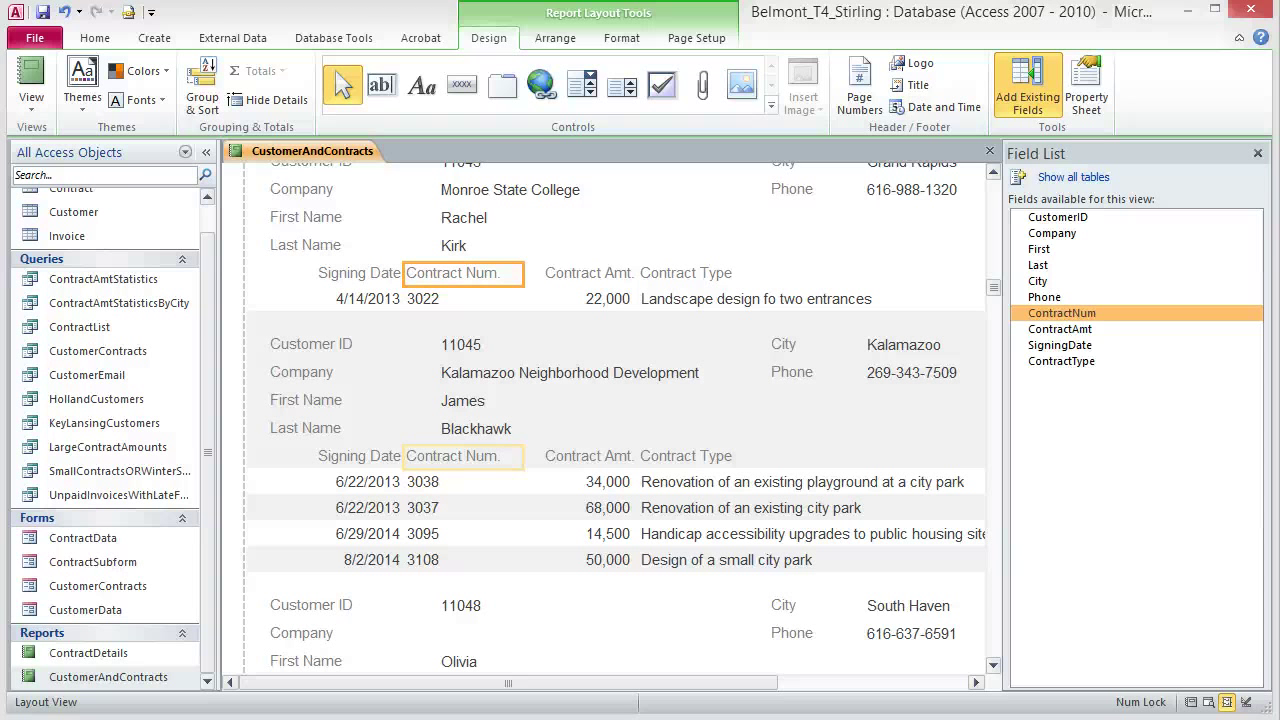
click(514, 268)
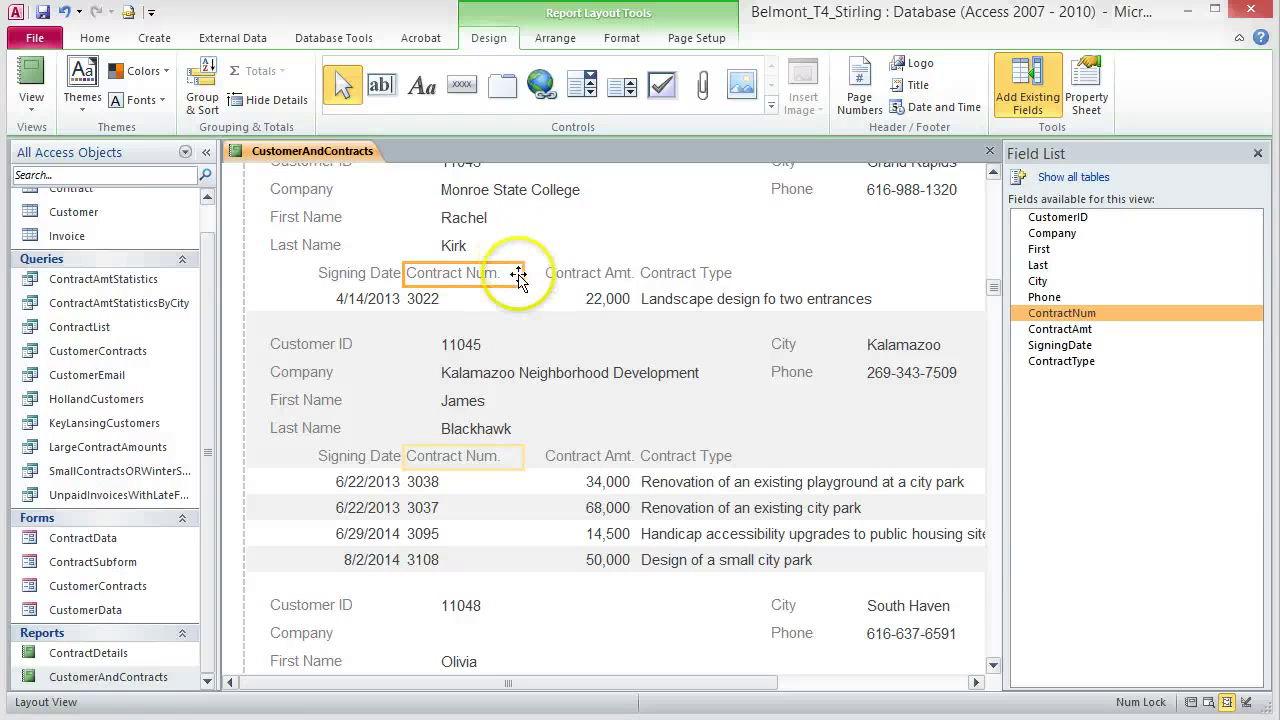
drag(989, 286, 980, 177)
Color the 'Customer And Contracts' title text Brown, Accent 3, Darker 25%.
click(535, 204)
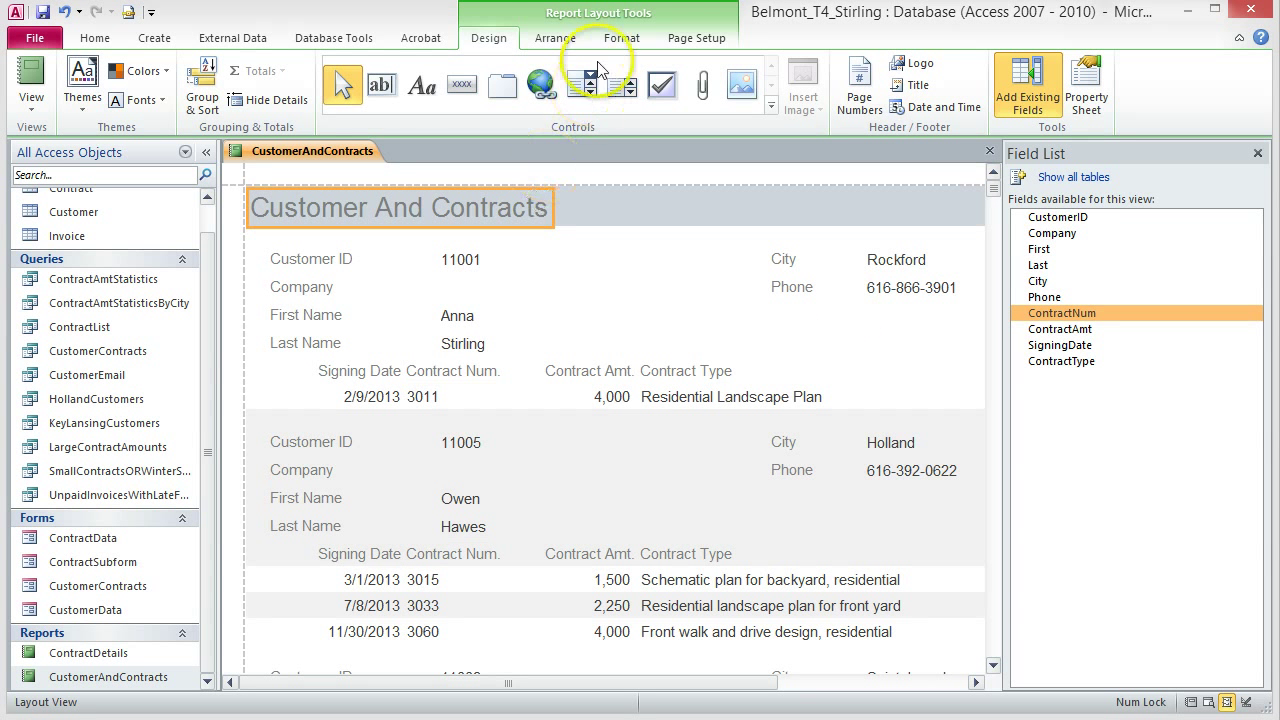
click(621, 38)
click(399, 110)
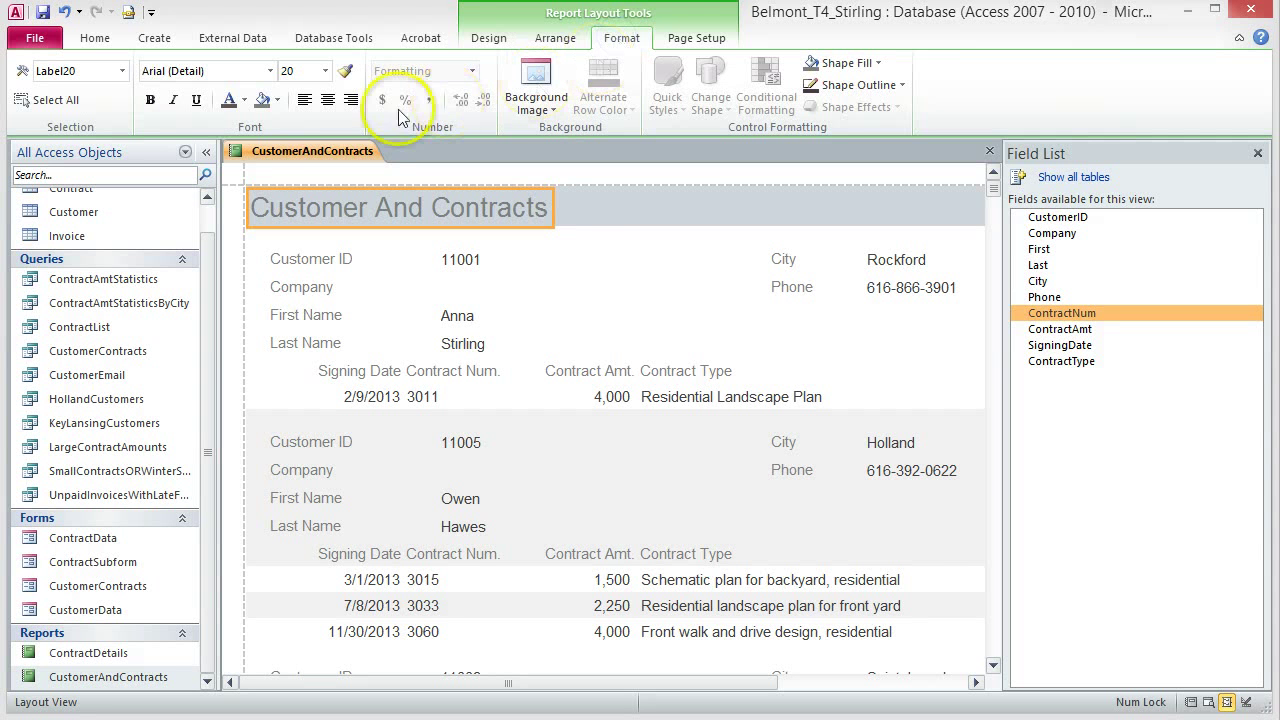
click(244, 100)
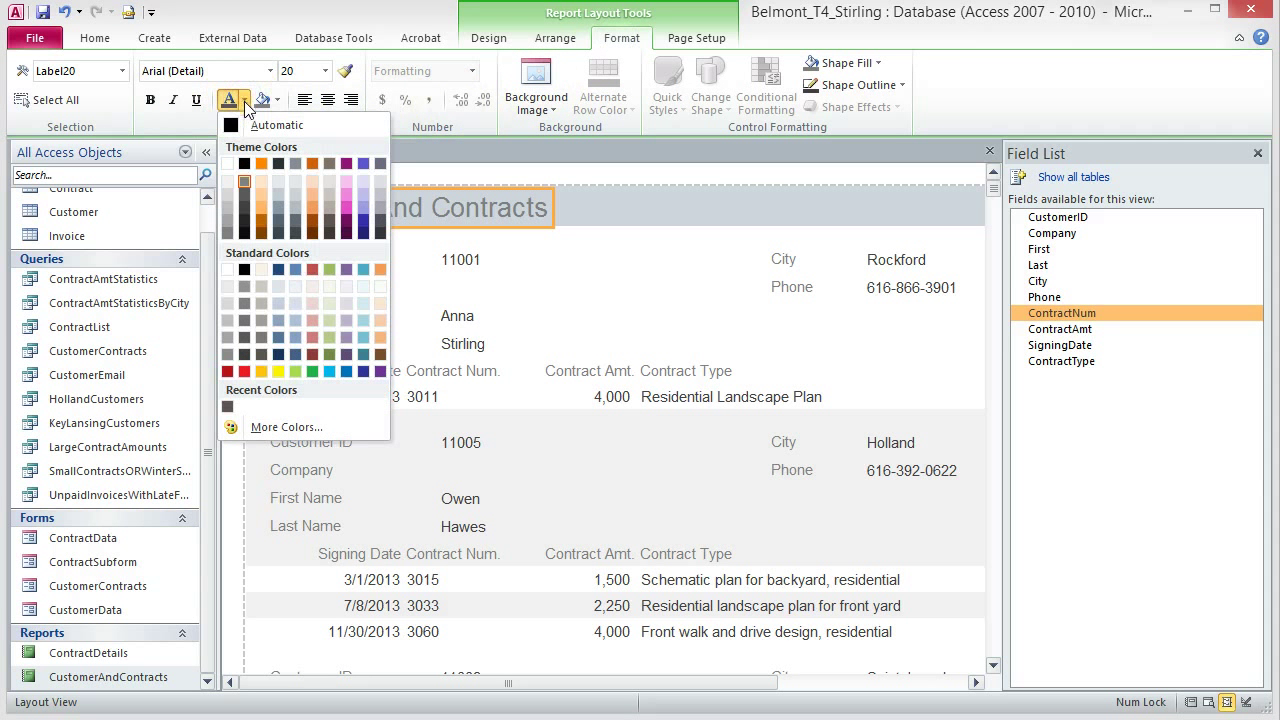
click(330, 222)
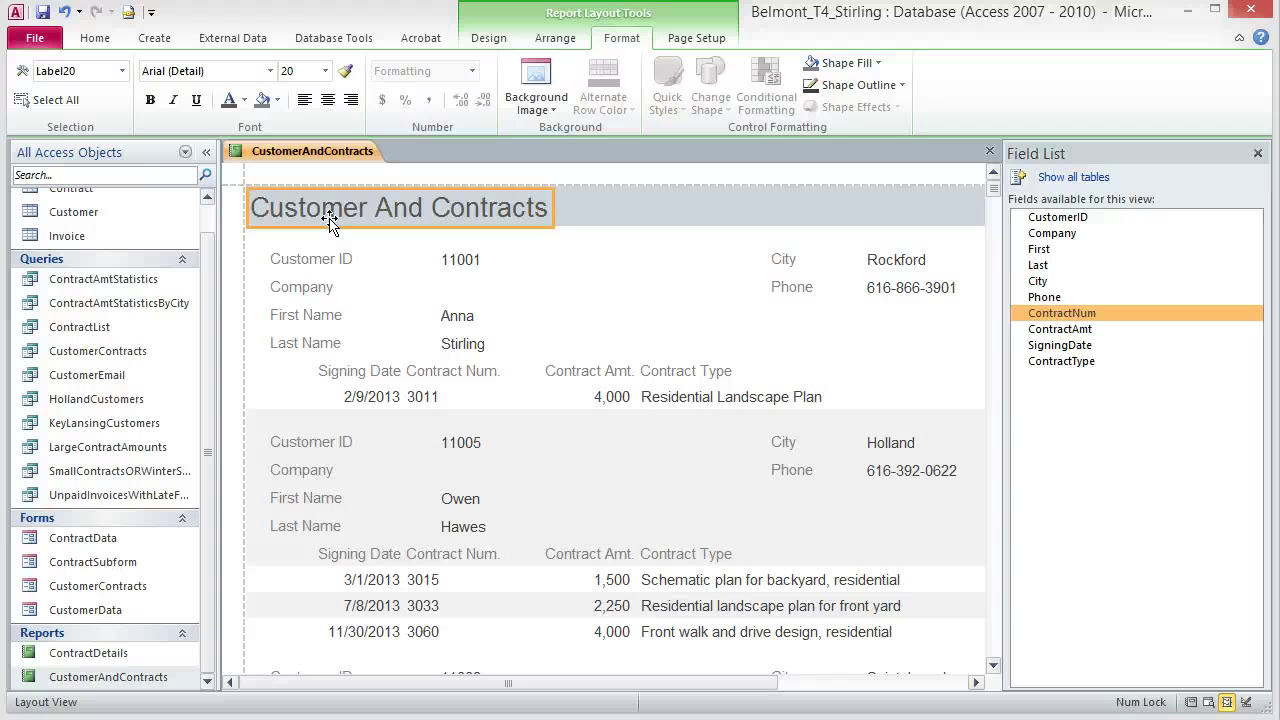
click(616, 207)
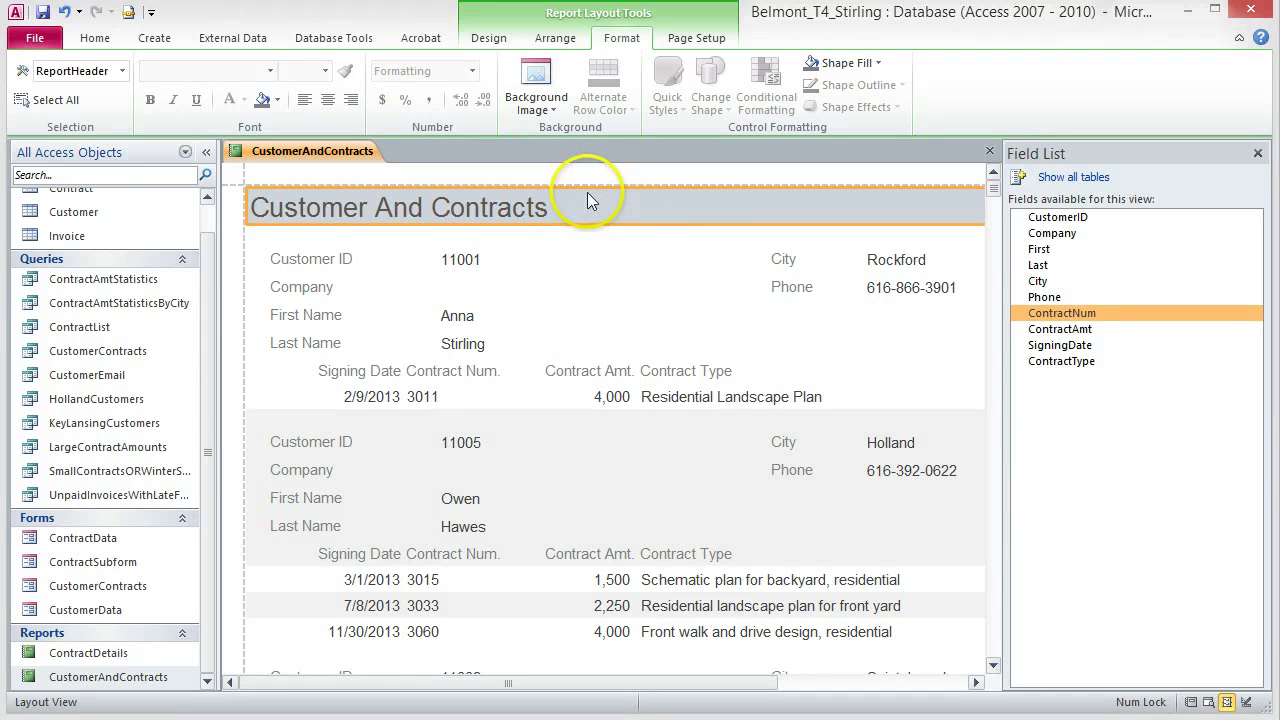
click(489, 38)
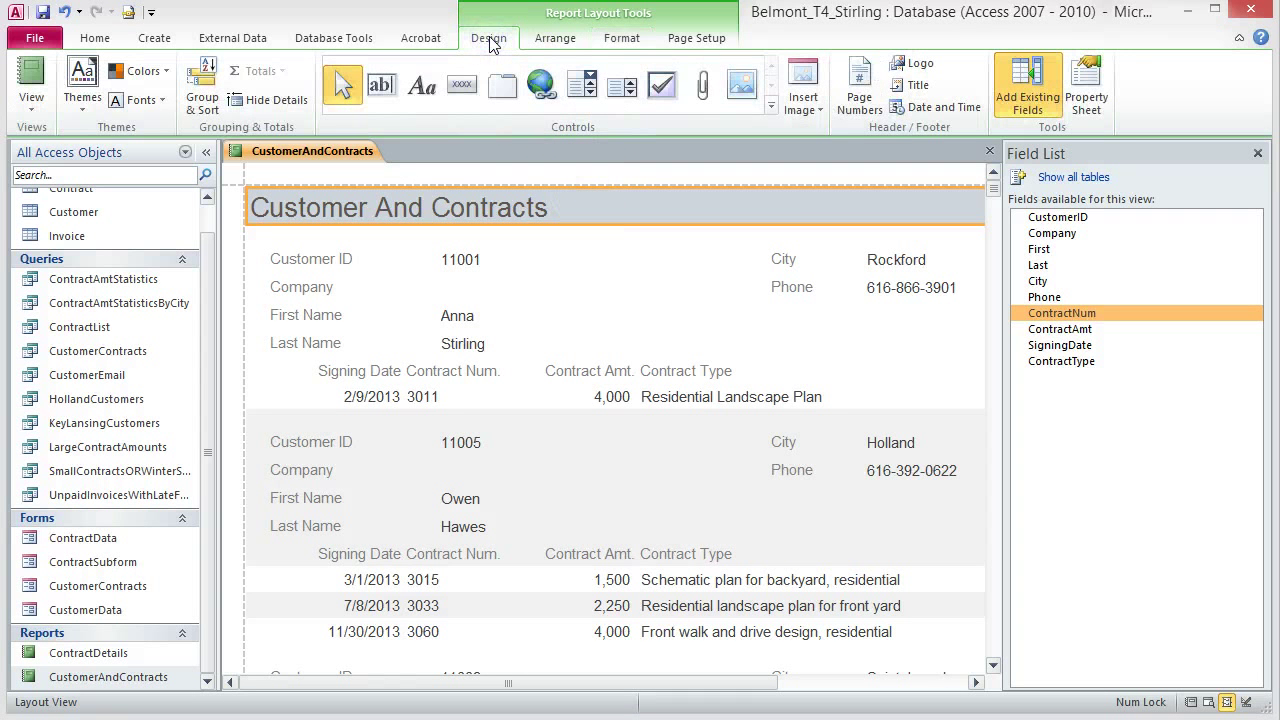
Insert the Landscape picture as the logo and place it right of the title.
click(914, 63)
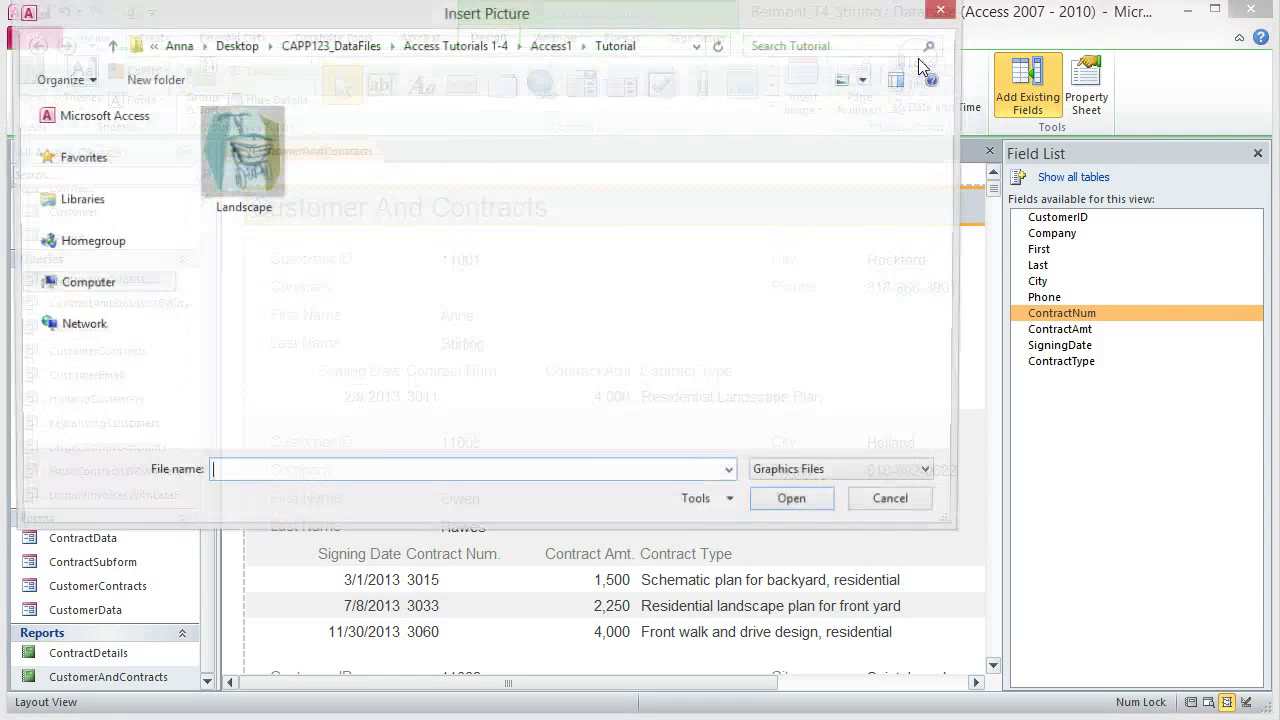
click(248, 150)
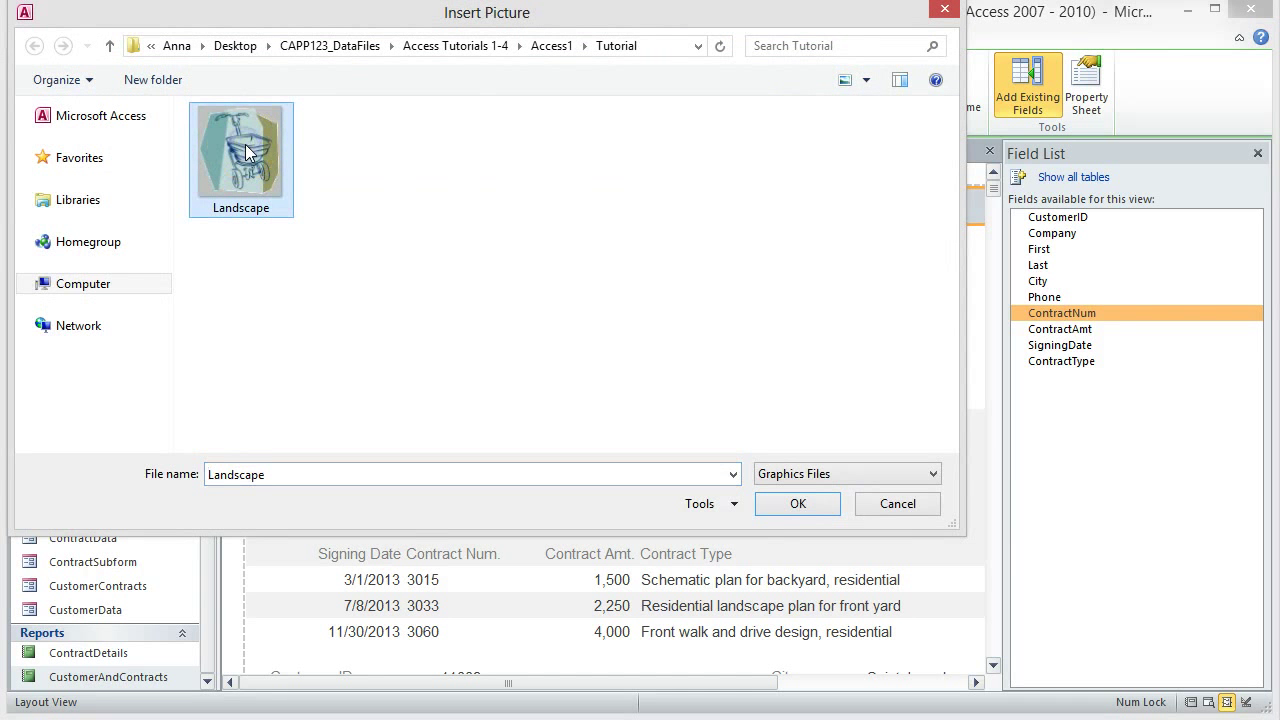
click(790, 505)
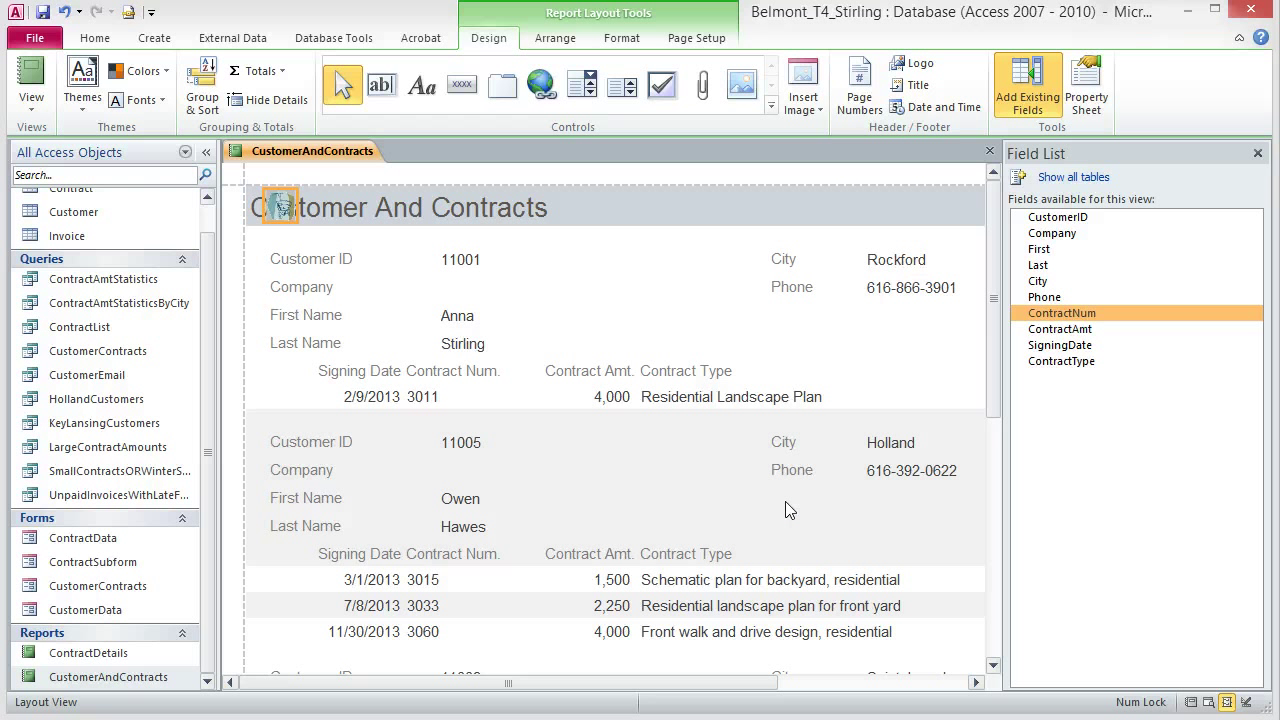
click(265, 198)
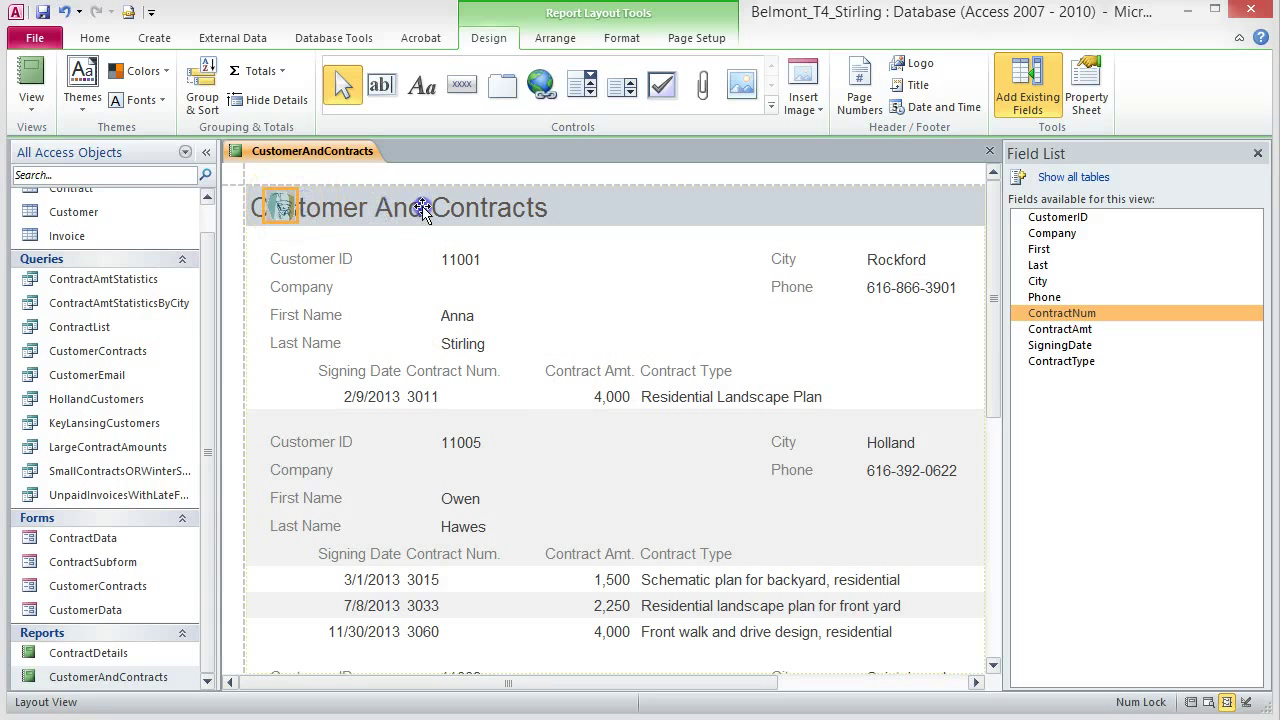
drag(574, 205, 574, 206)
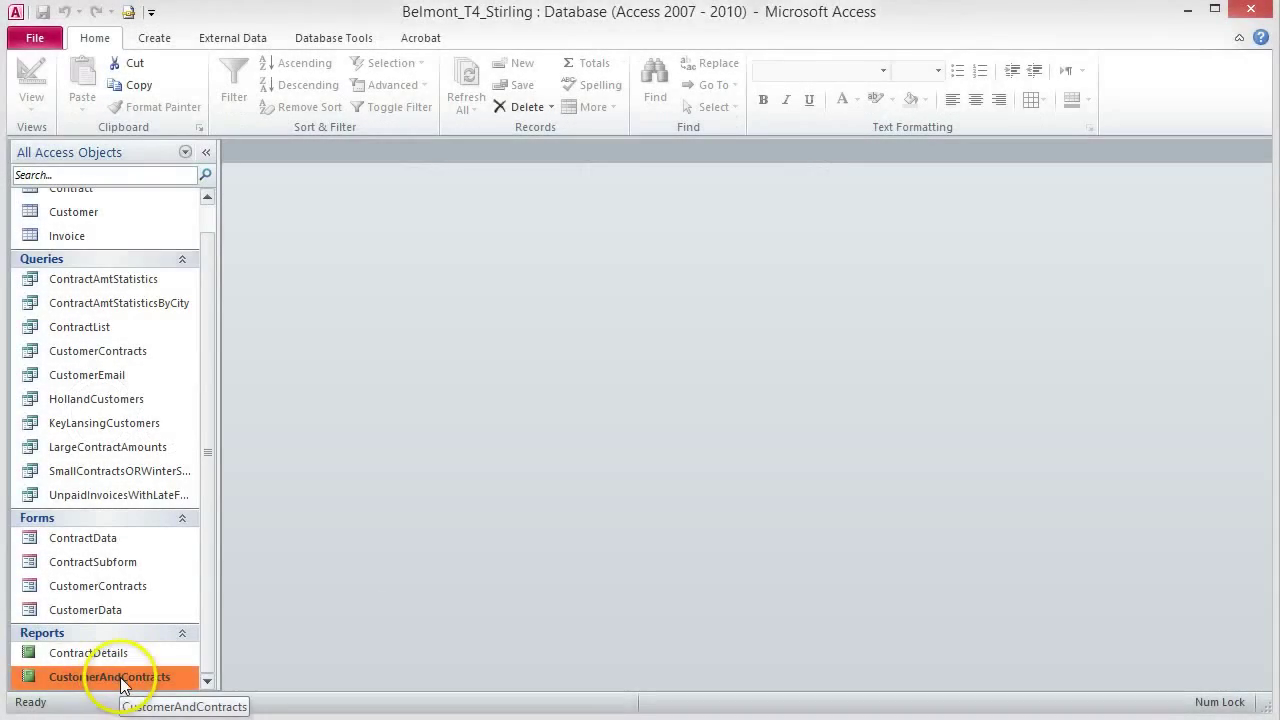
Reopen the CustomerAndContracts report in Layout View.
double_click(116, 679)
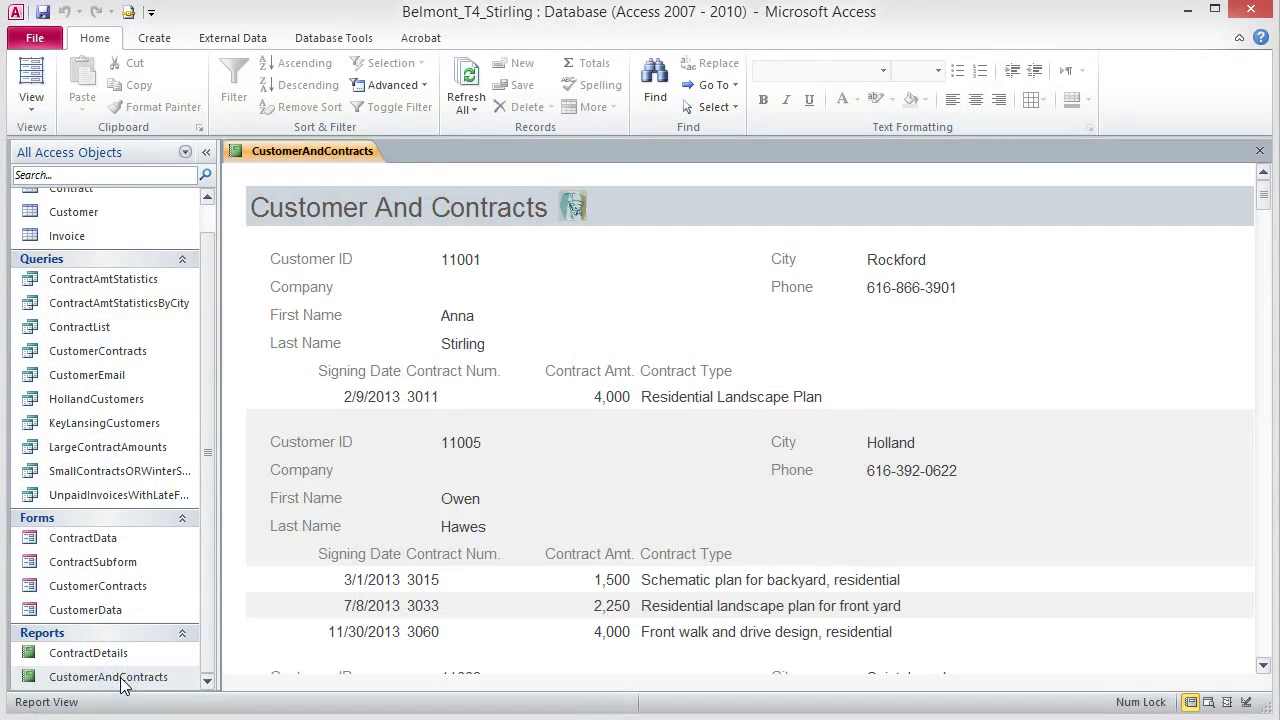
click(32, 80)
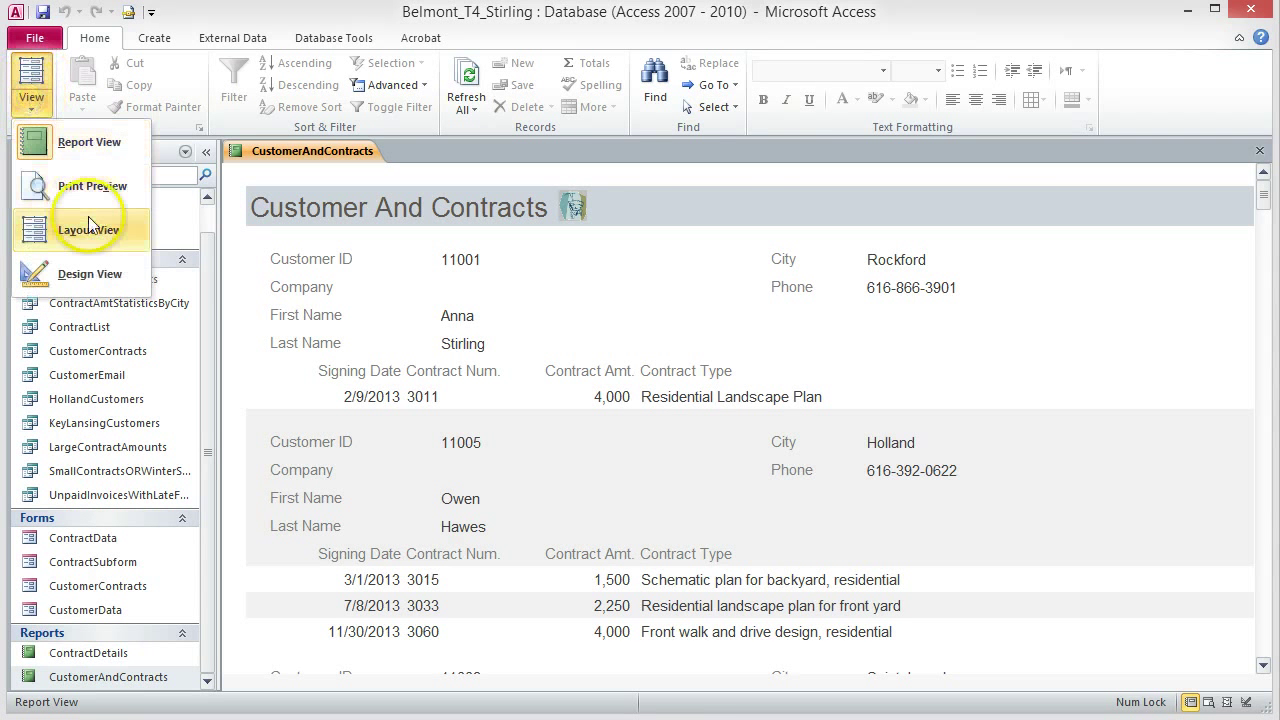
click(90, 228)
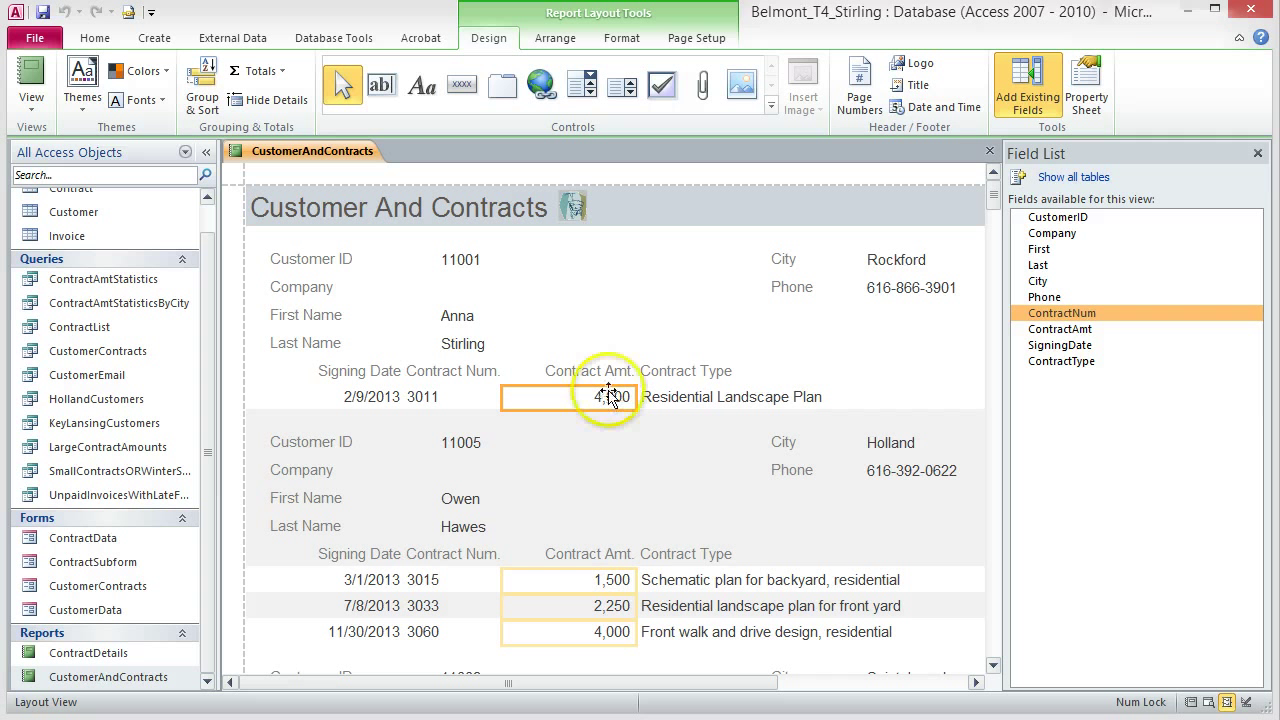
Start a new conditional formatting rule for the ContractAmt field.
click(621, 38)
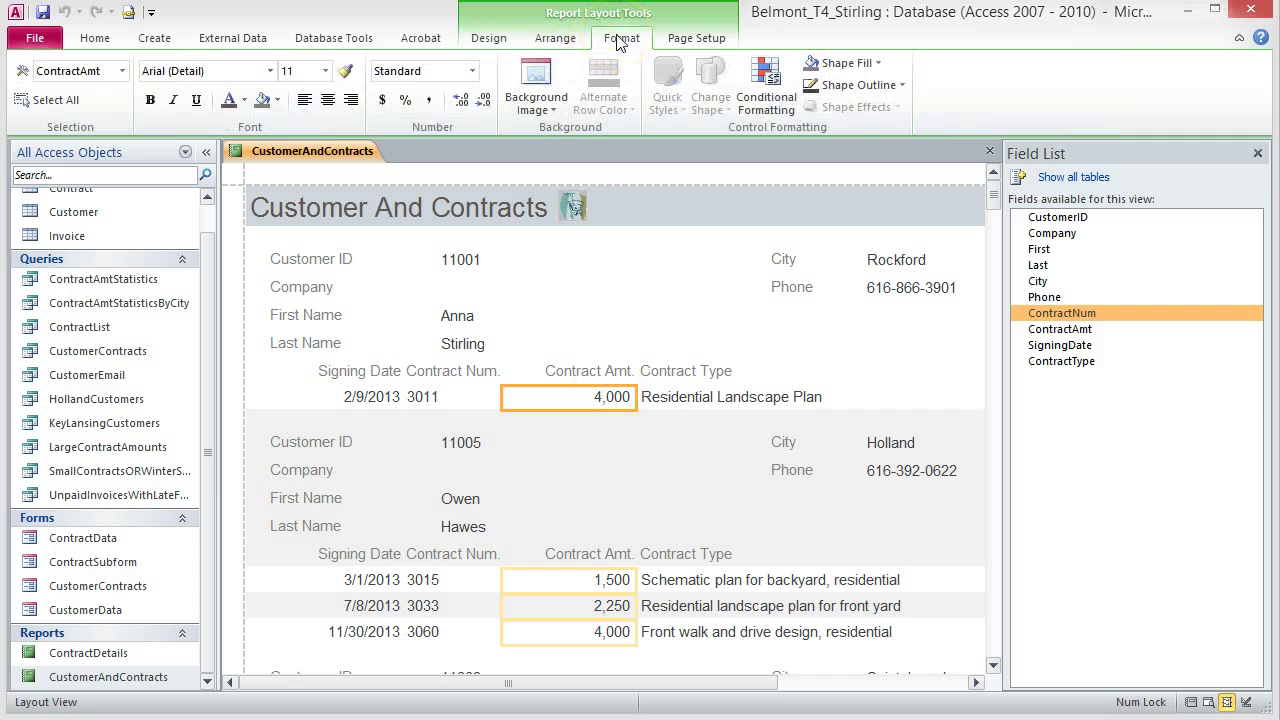
click(767, 100)
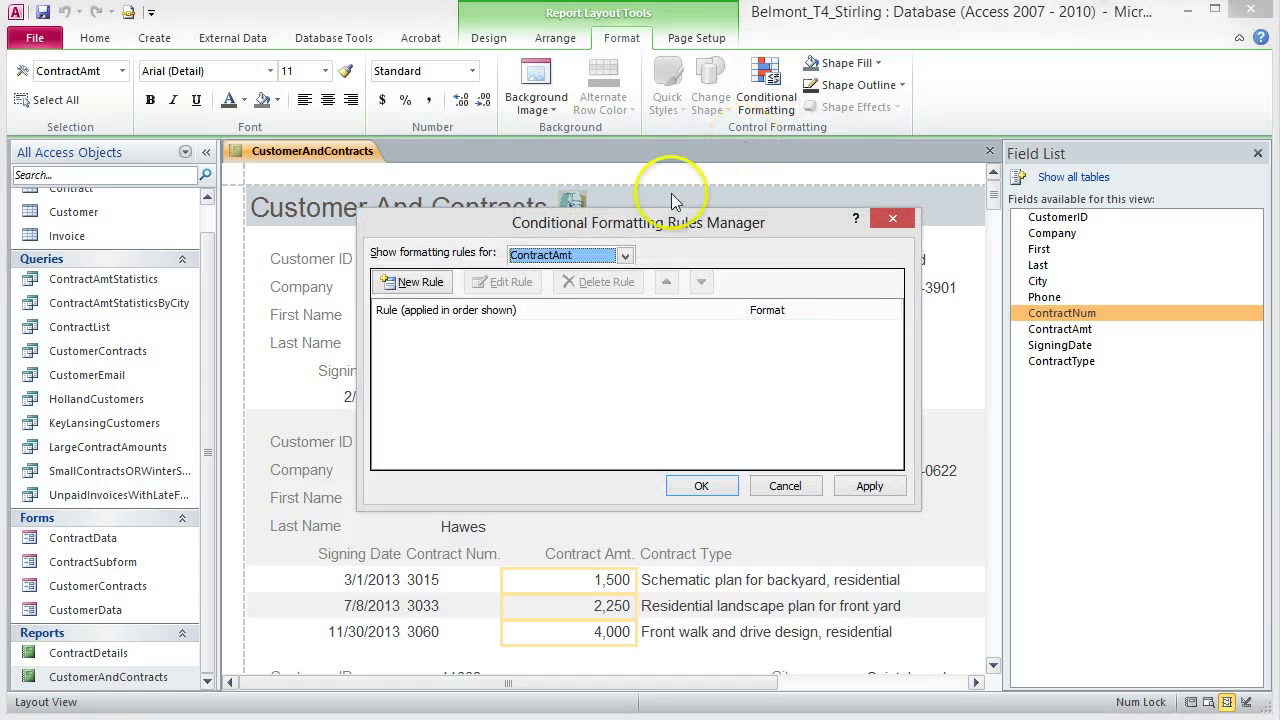
click(413, 281)
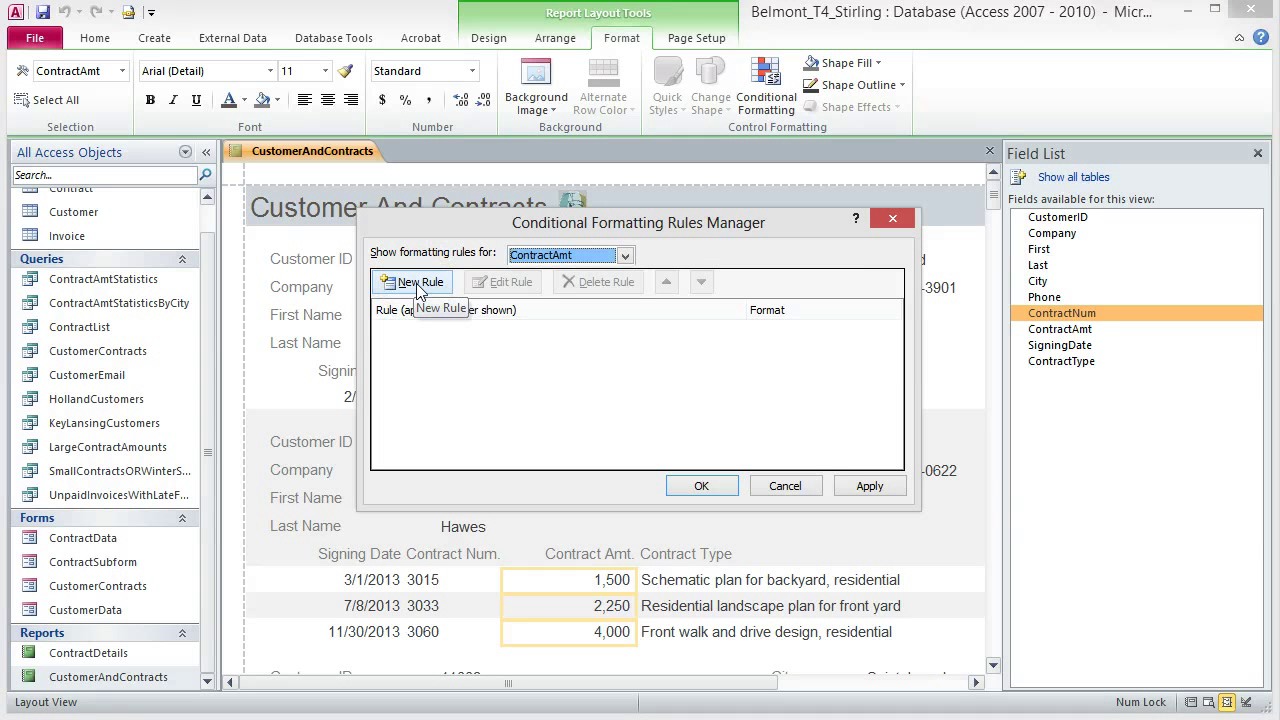
click(418, 287)
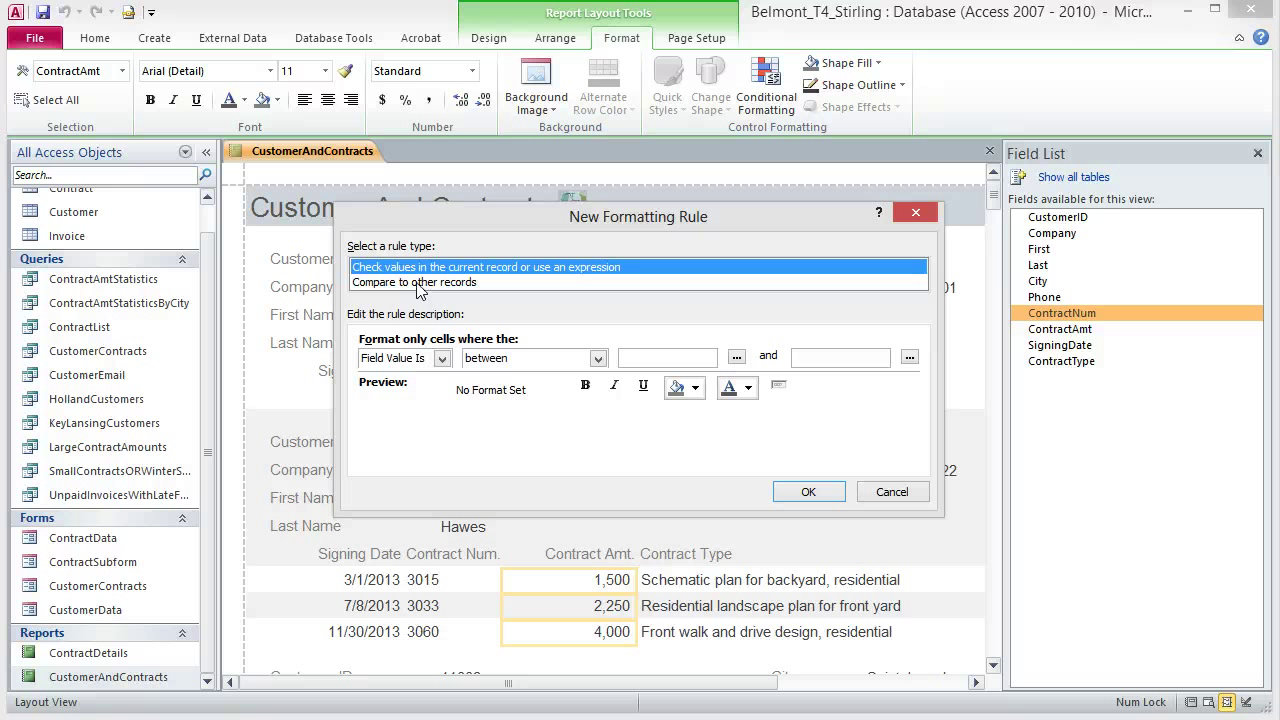
click(450, 267)
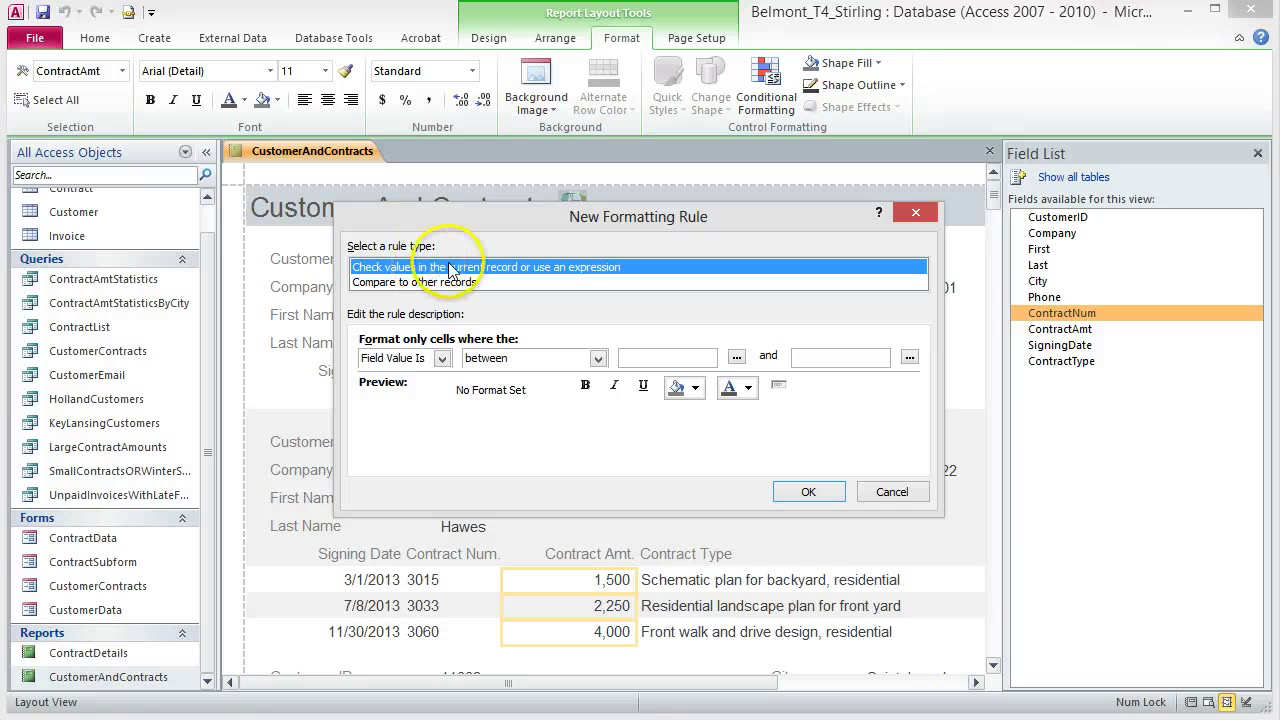
click(632, 270)
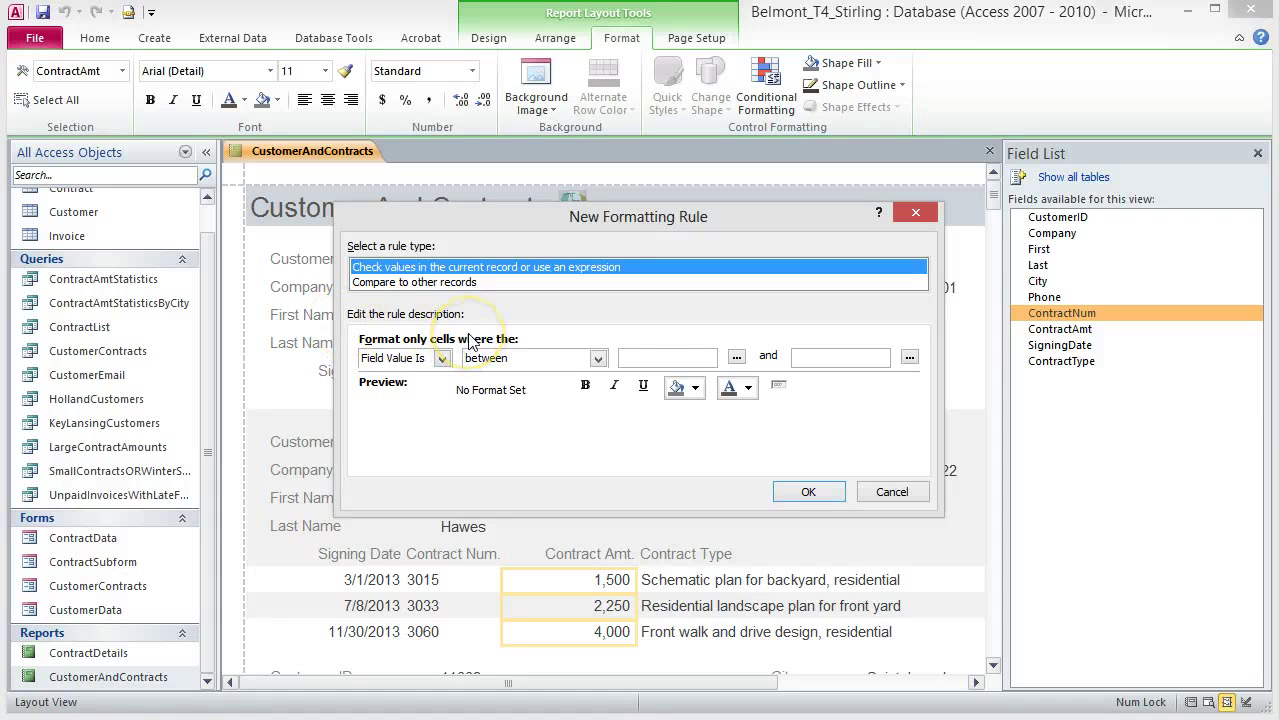
Make the rule show amounts greater than 25000 in bold dark red and apply it.
click(598, 360)
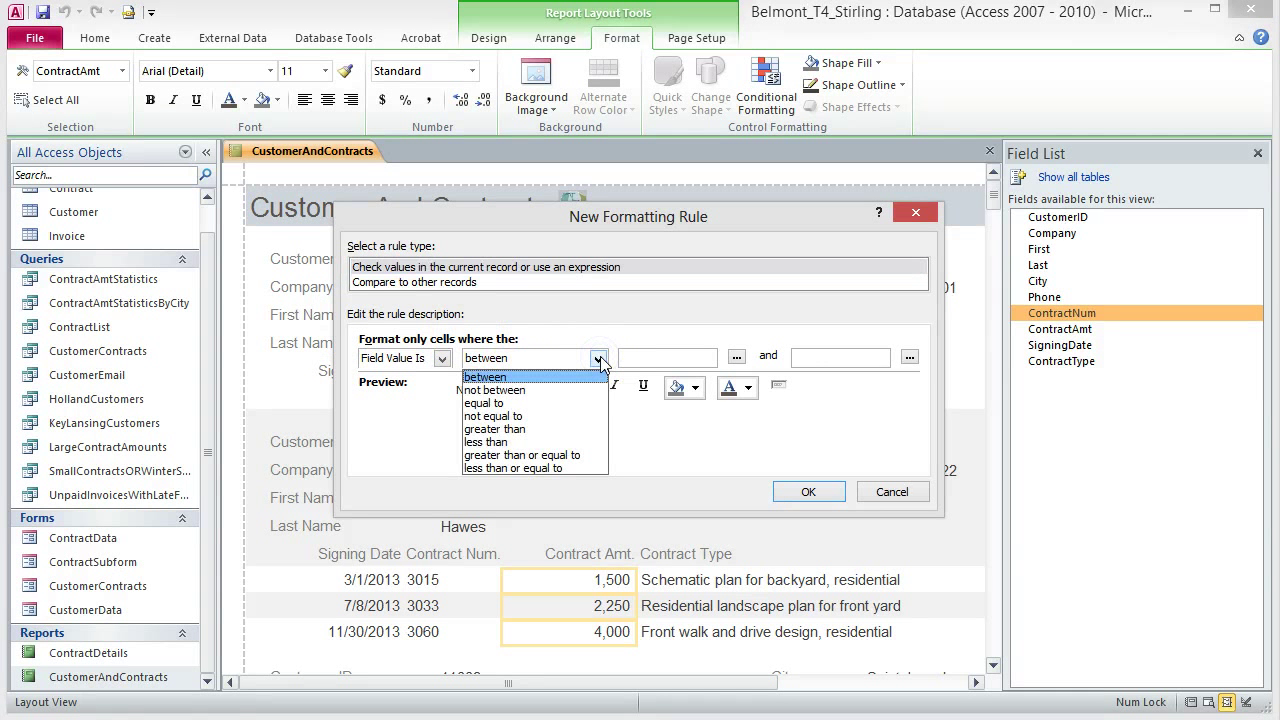
click(534, 428)
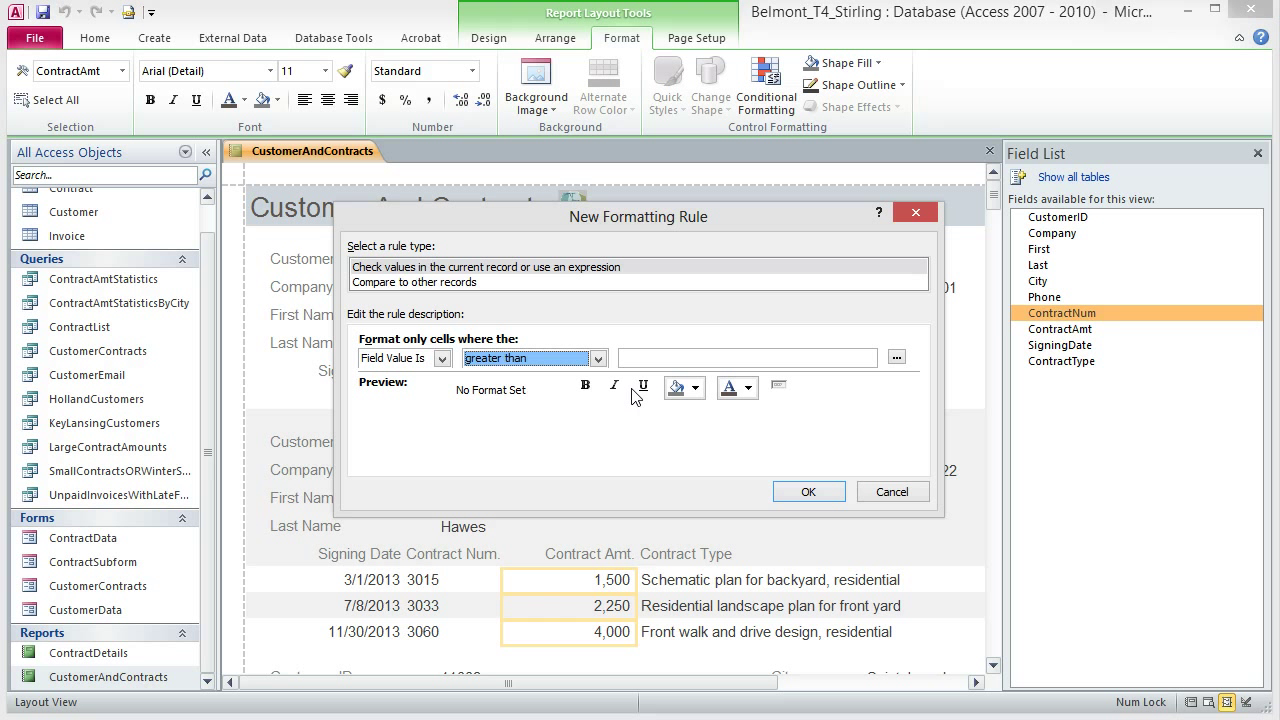
key(Tab)
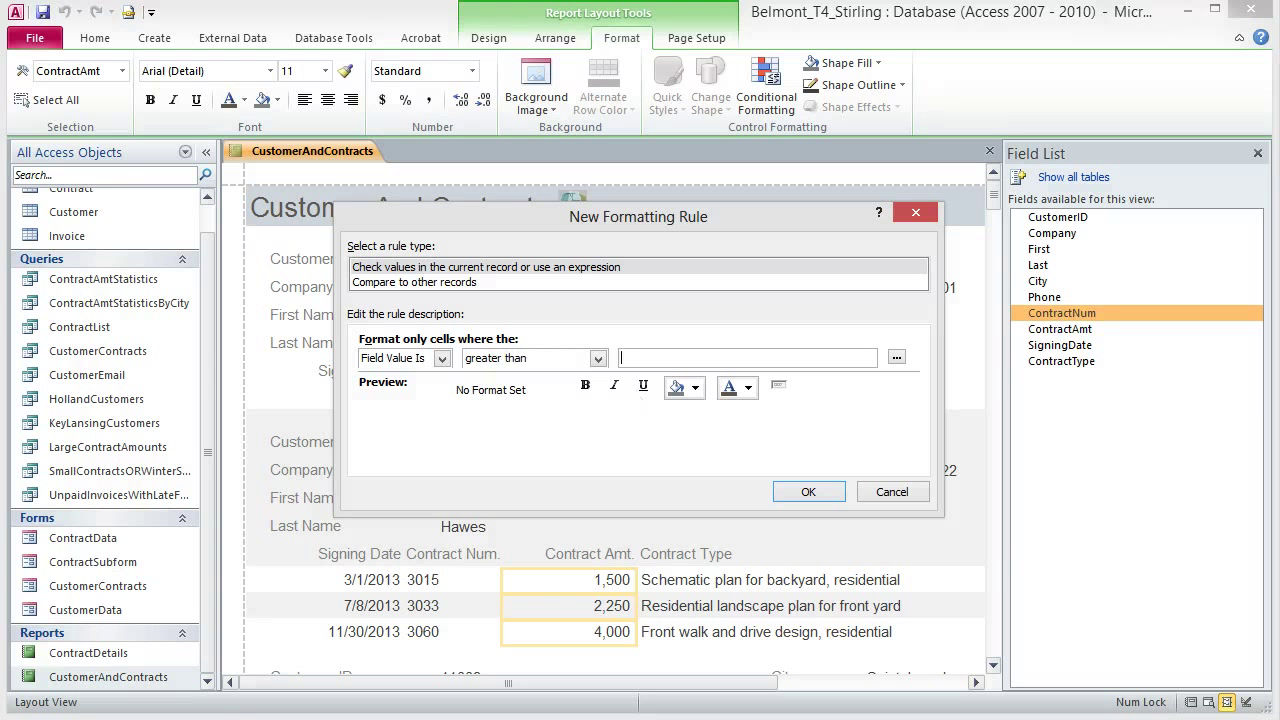
text(25000)
click(586, 387)
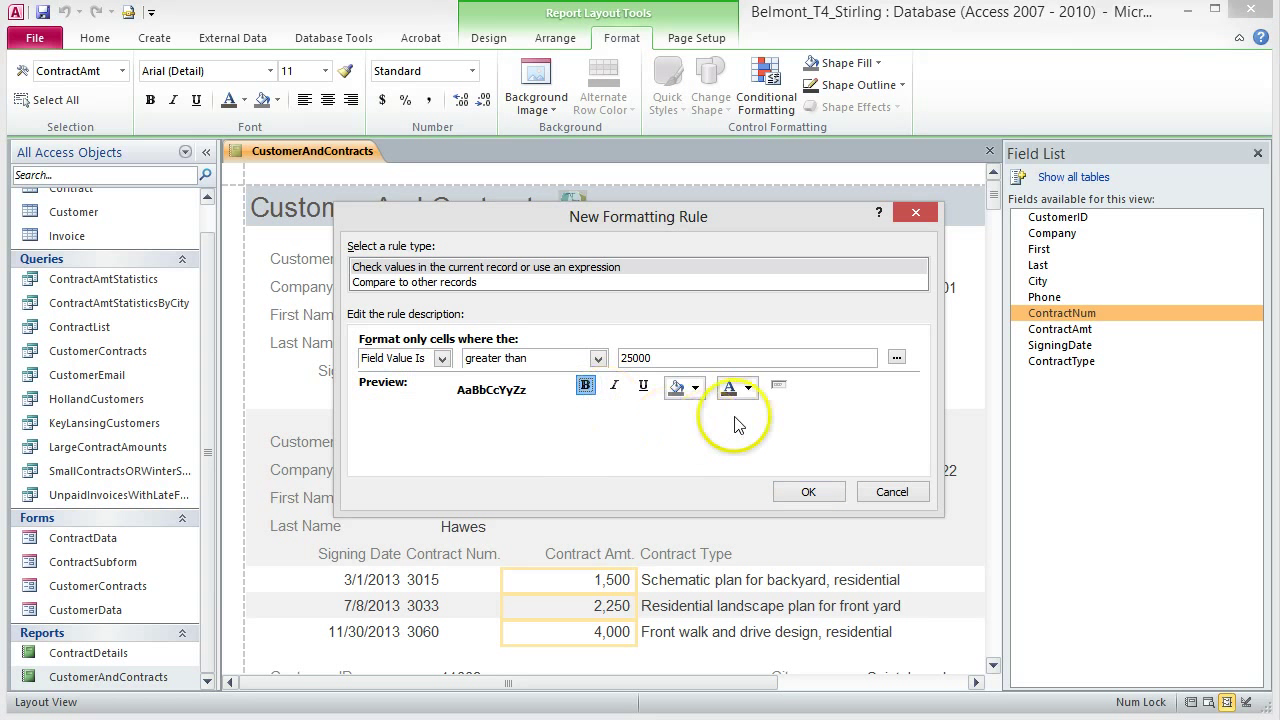
click(749, 389)
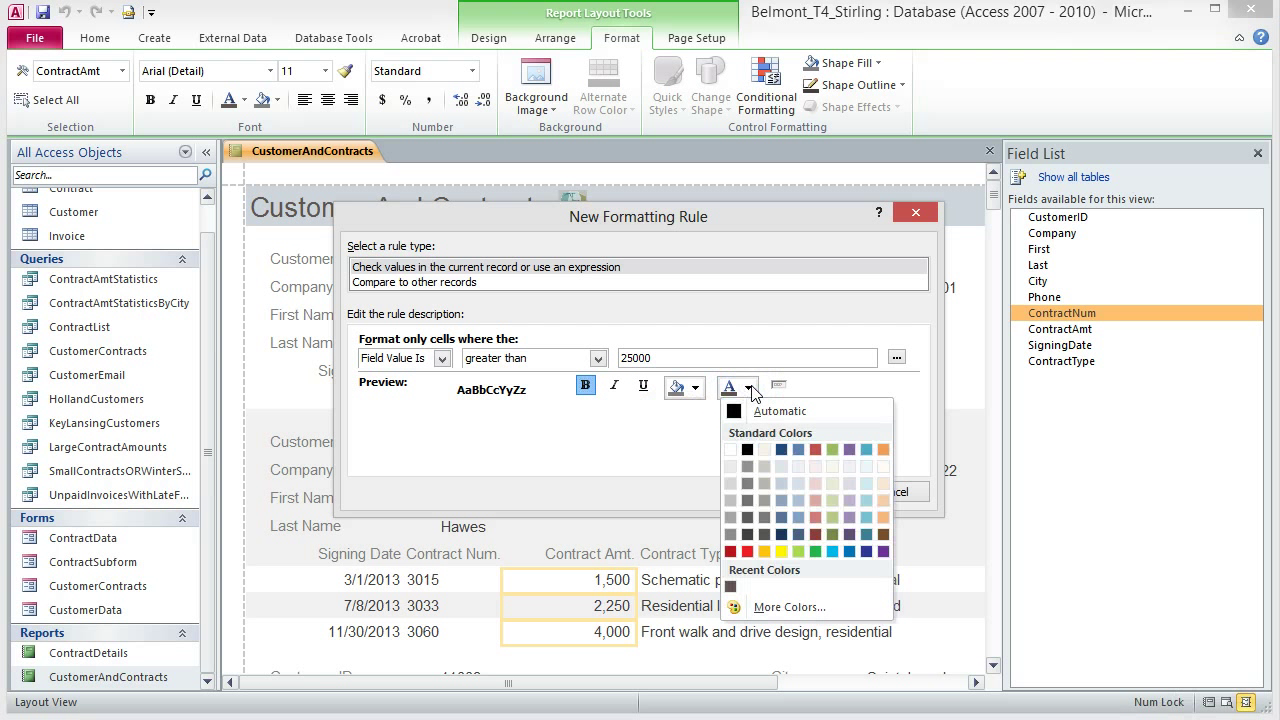
click(731, 553)
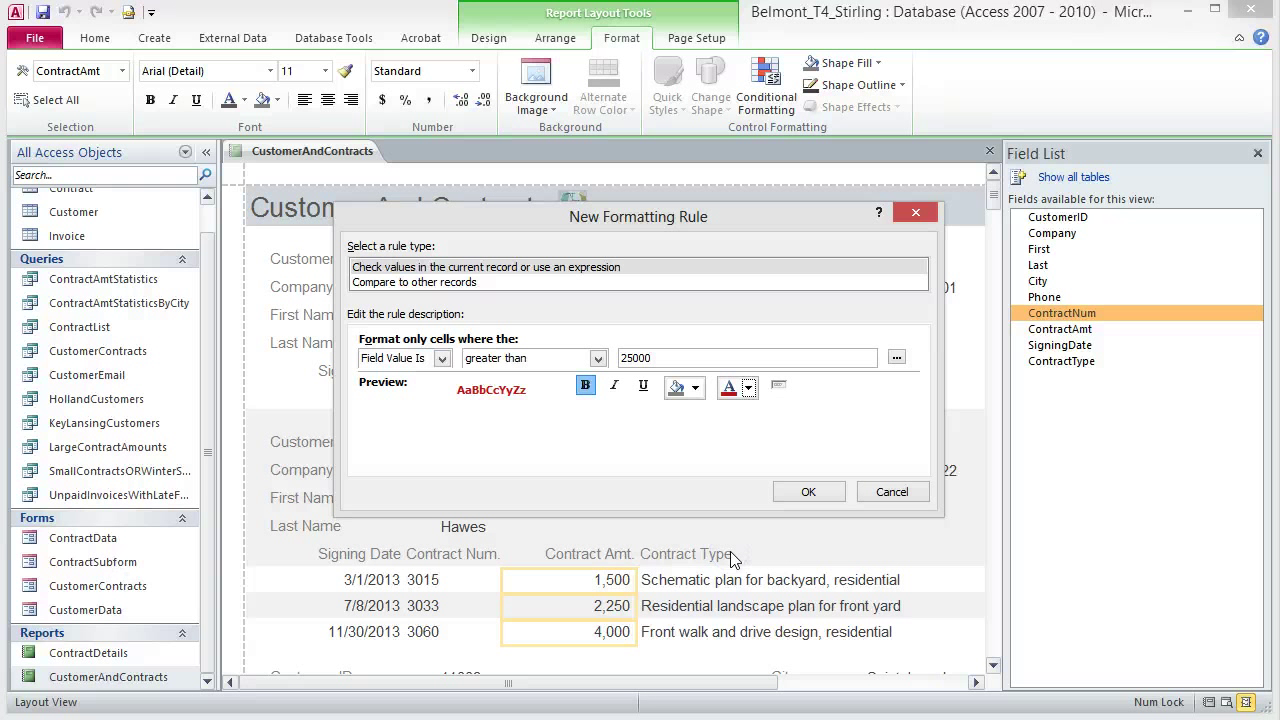
click(810, 491)
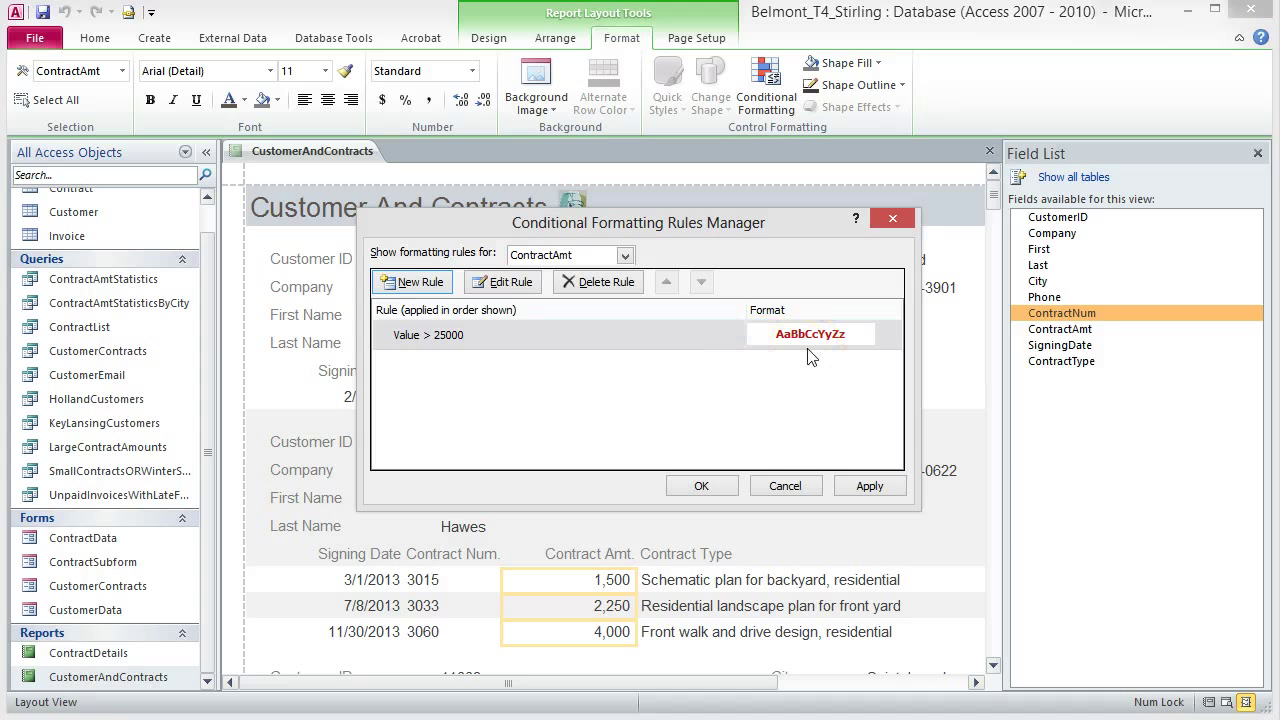
click(701, 486)
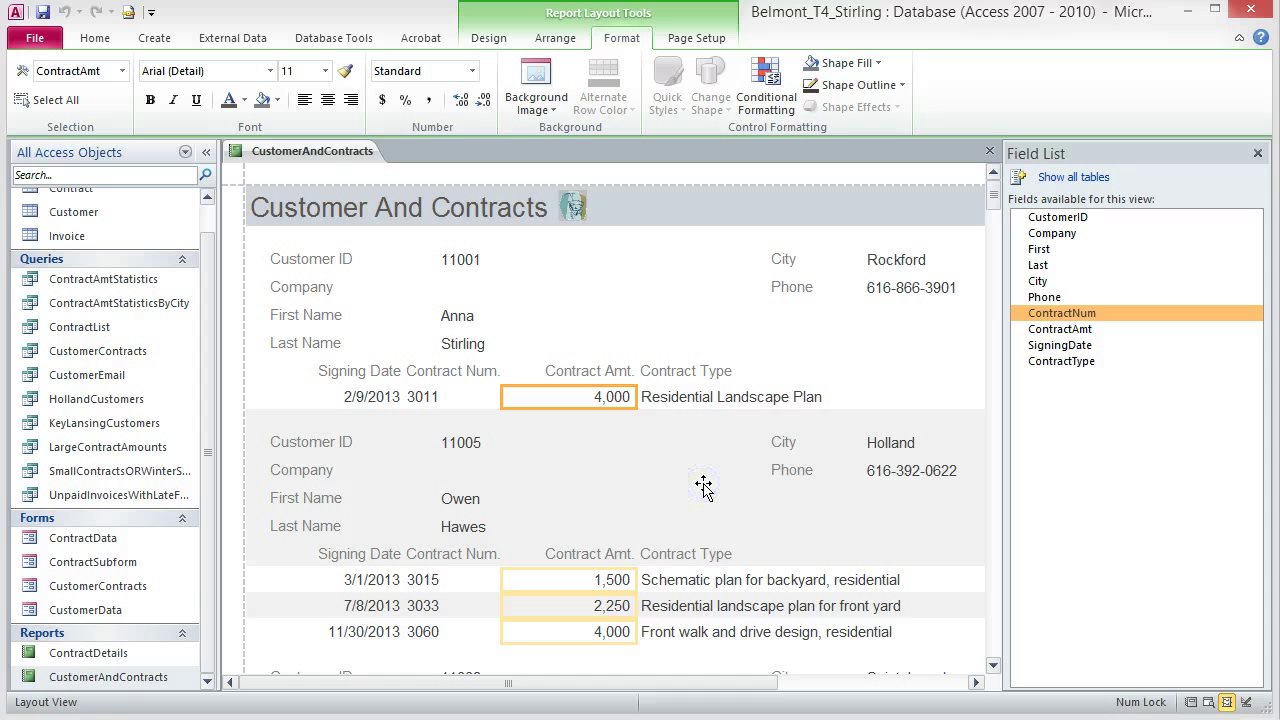
click(1210, 703)
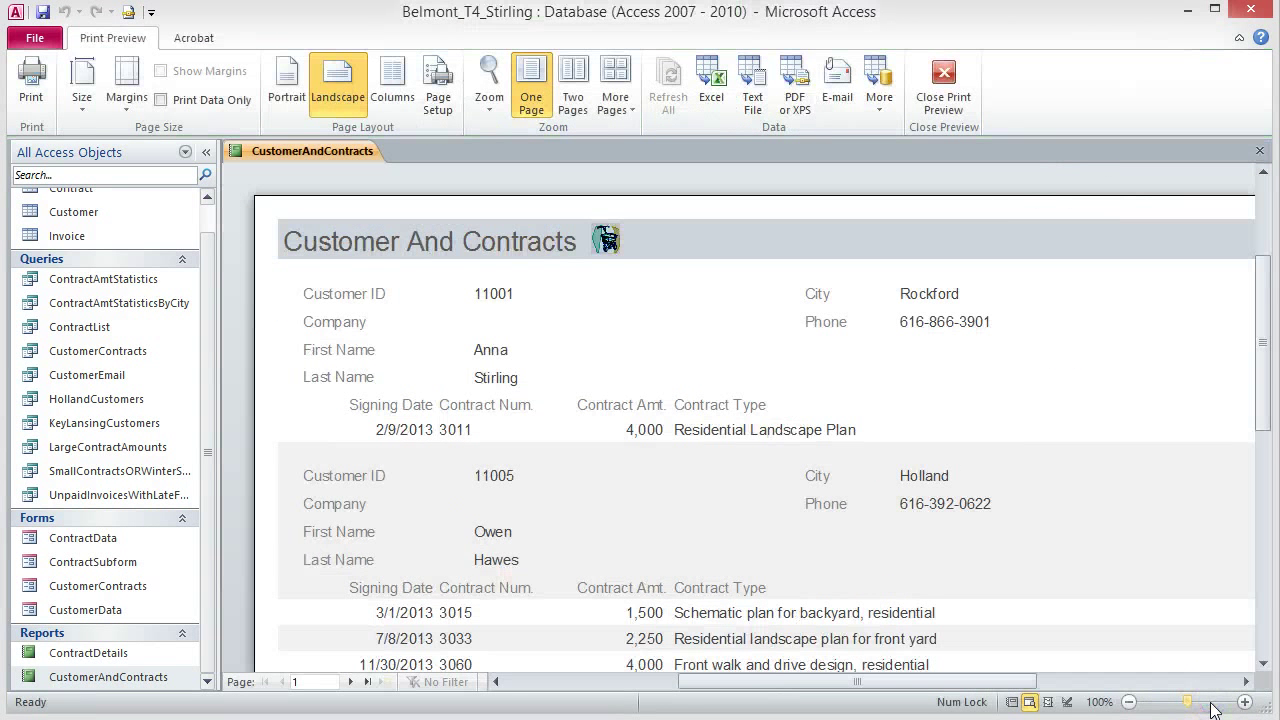
click(728, 458)
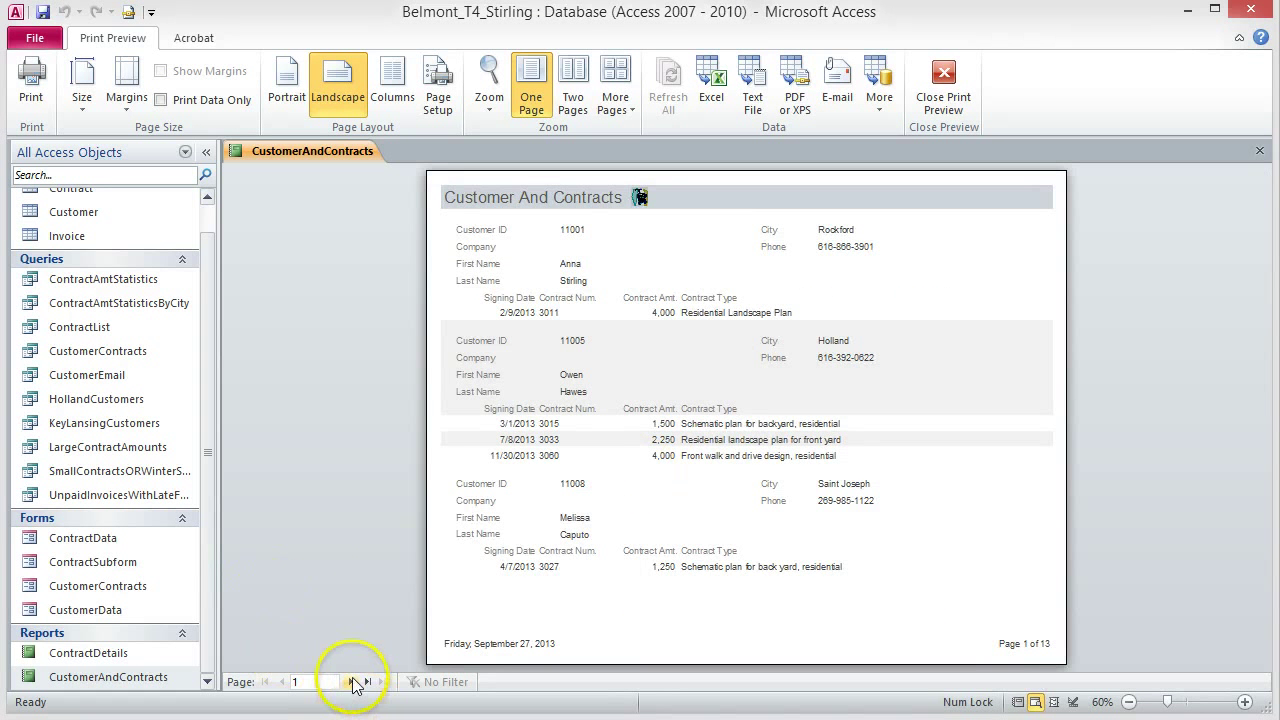
click(352, 682)
click(352, 682)
click(352, 682)
click(352, 682)
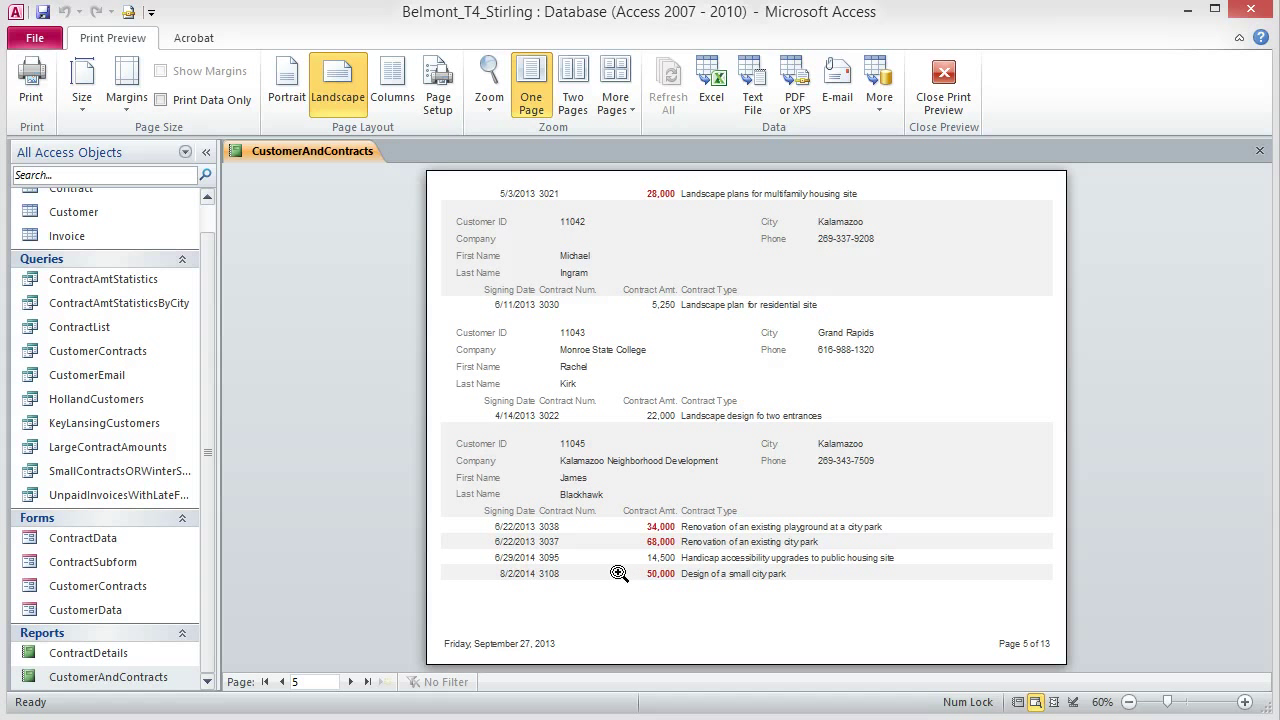
click(943, 85)
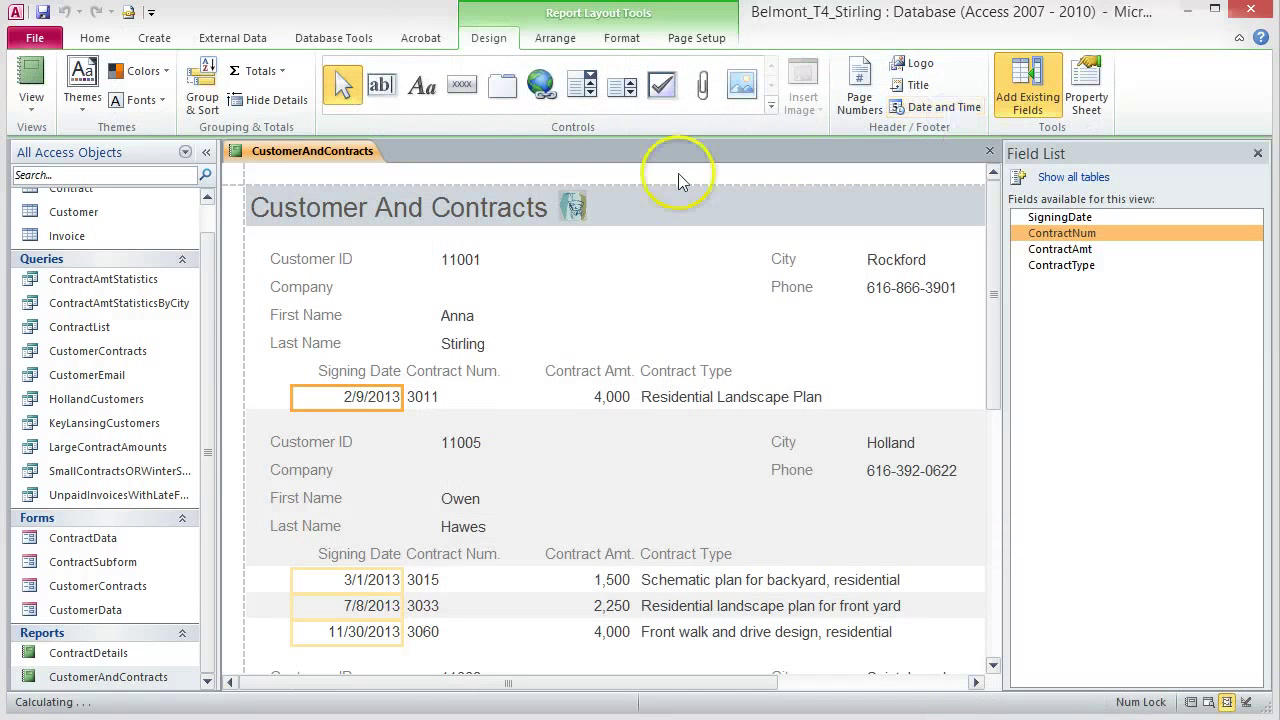